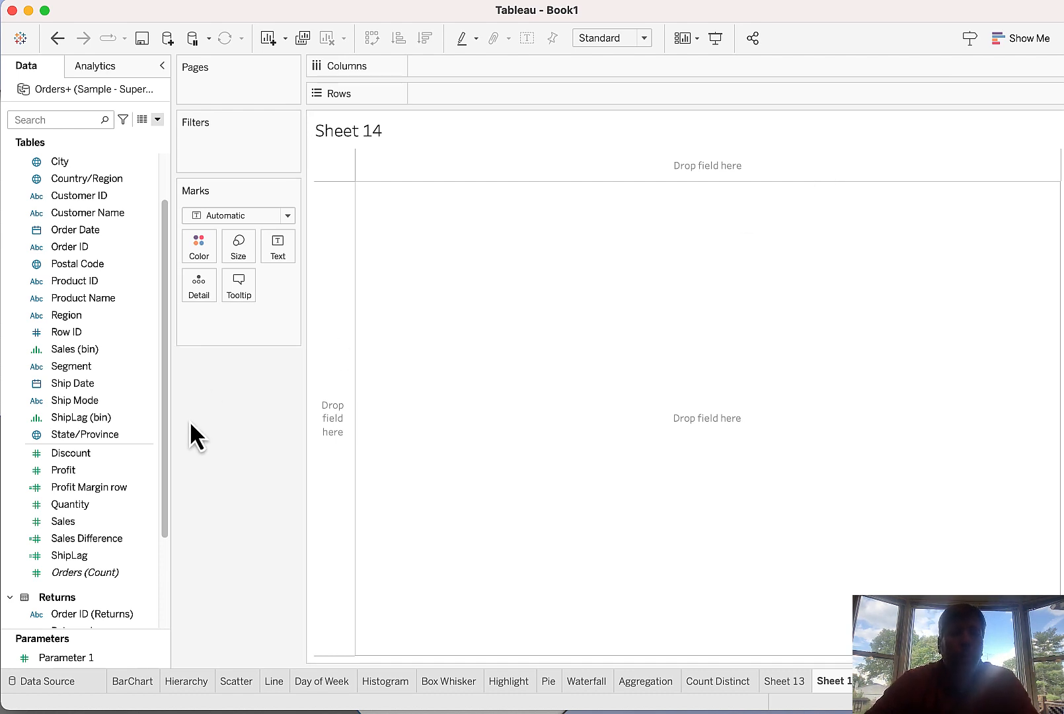
left_click(95, 657)
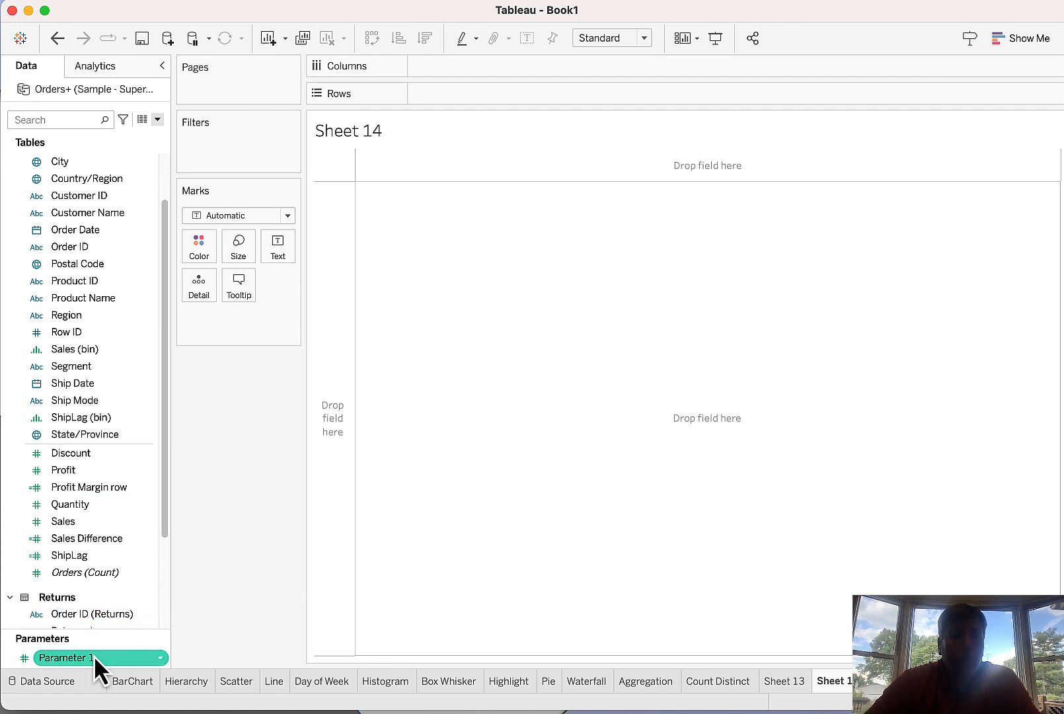
left_click_drag(94, 655, 164, 129)
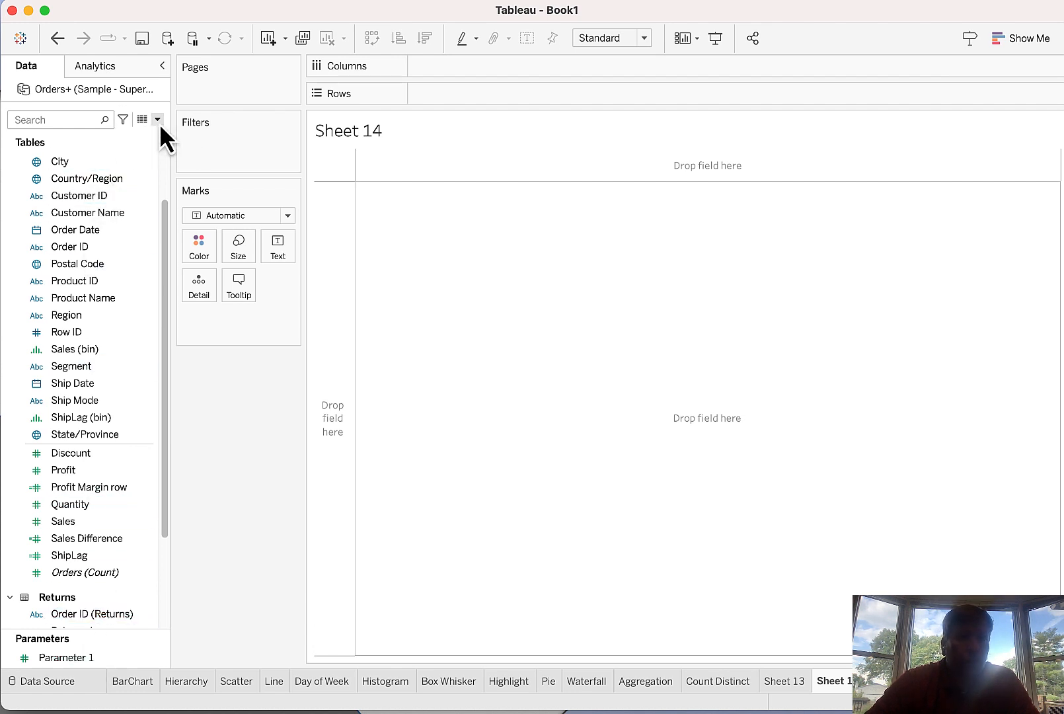
left_click(157, 119)
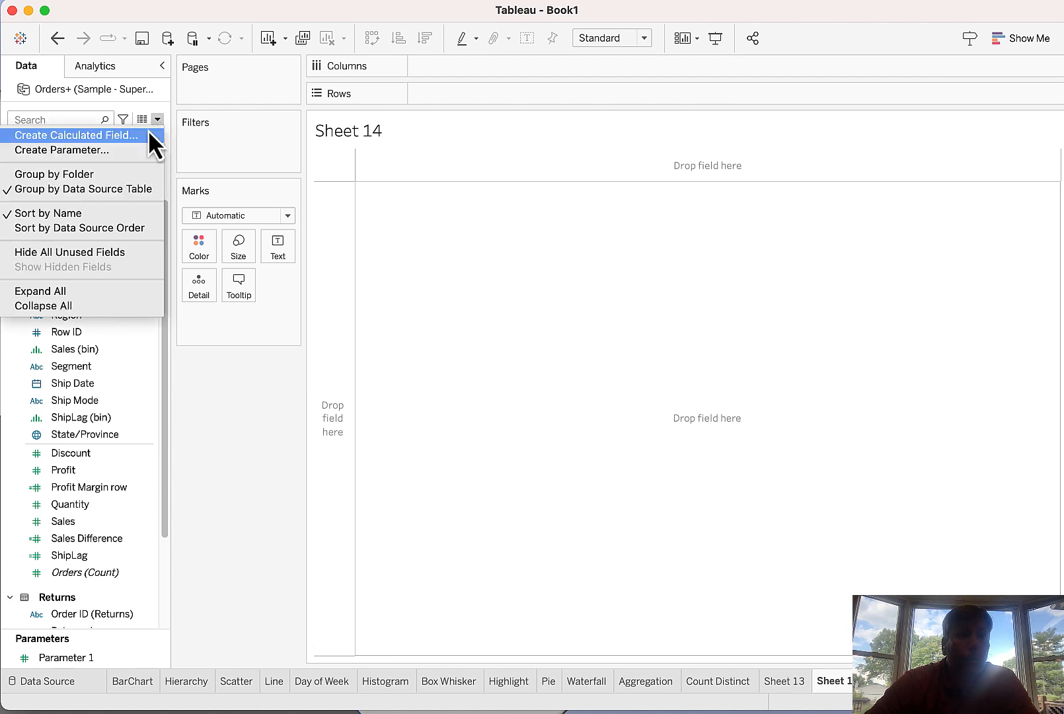
left_click(129, 149)
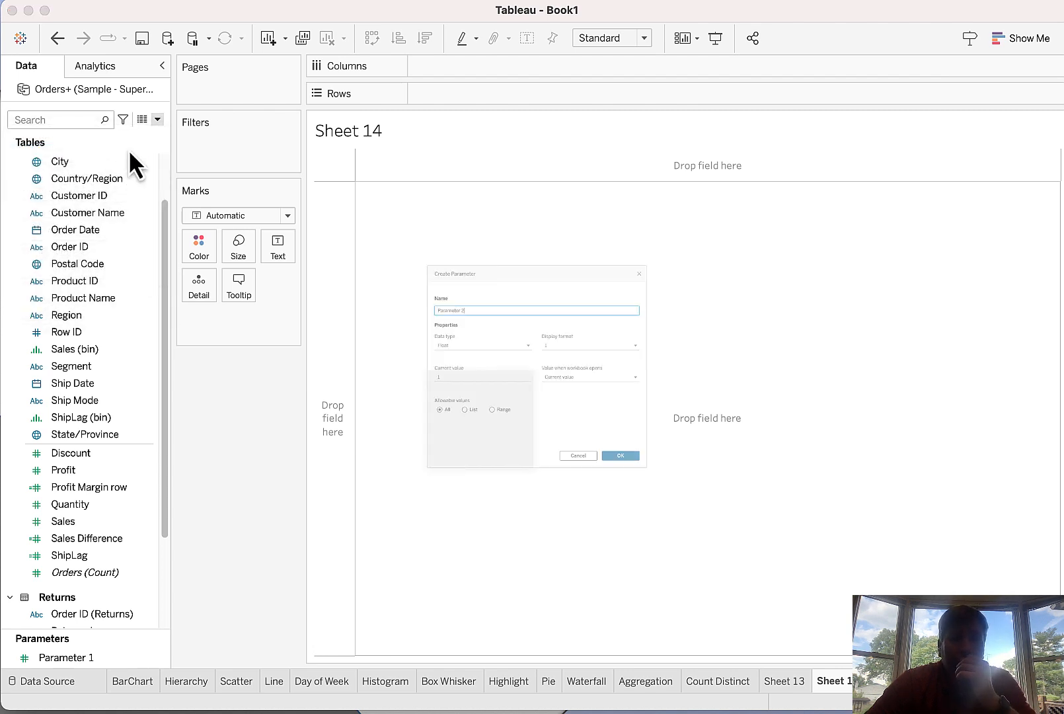
key("BackSpace")
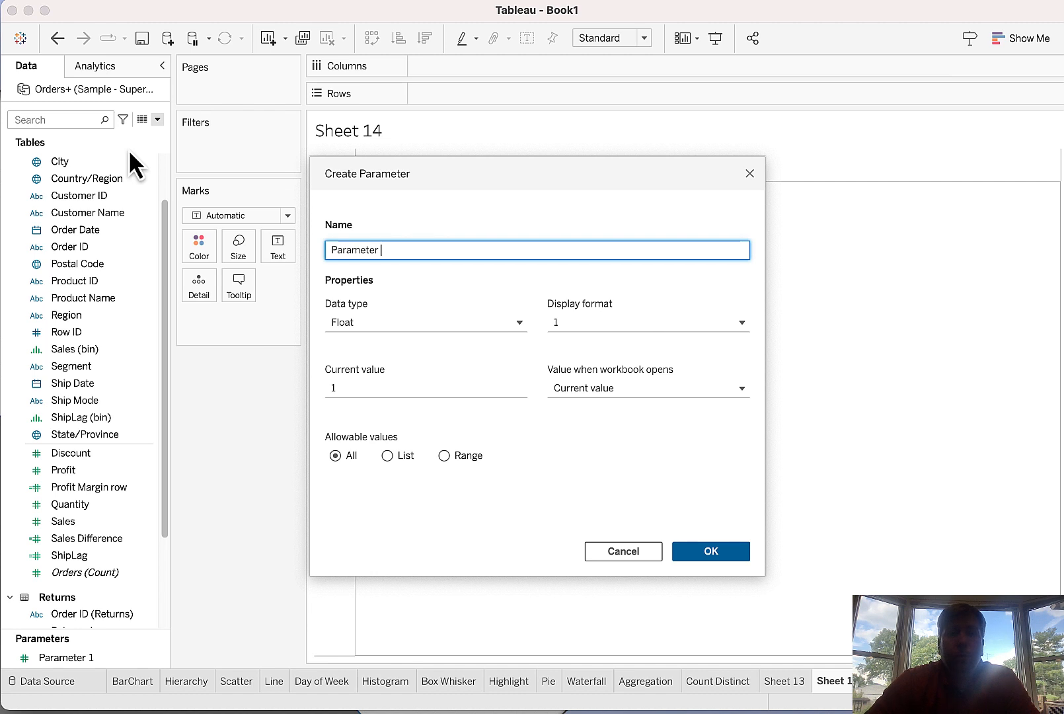
type("1")
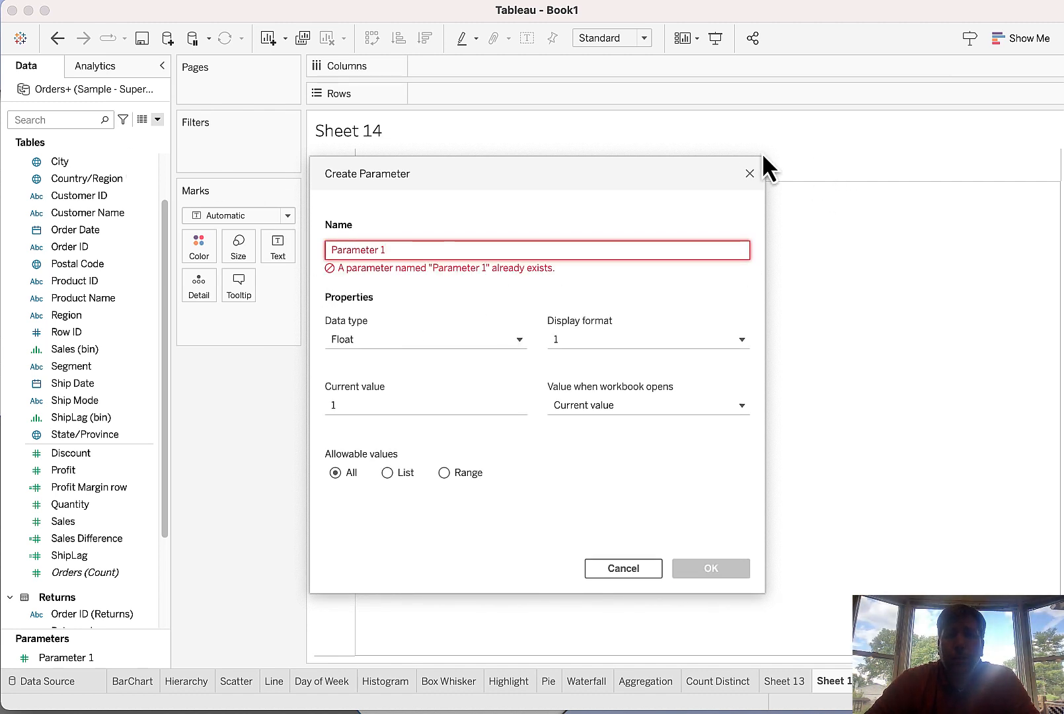
left_click(751, 173)
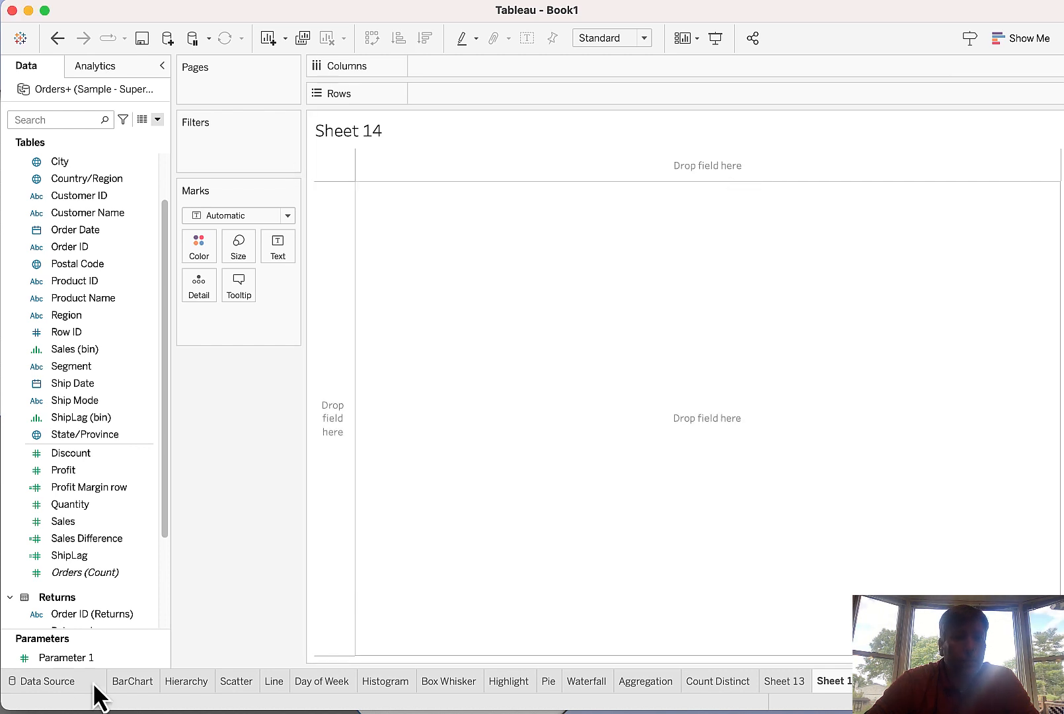
Step: Delete the existing Parameter 1 from the workbook
left_click(77, 660)
left_click(161, 658)
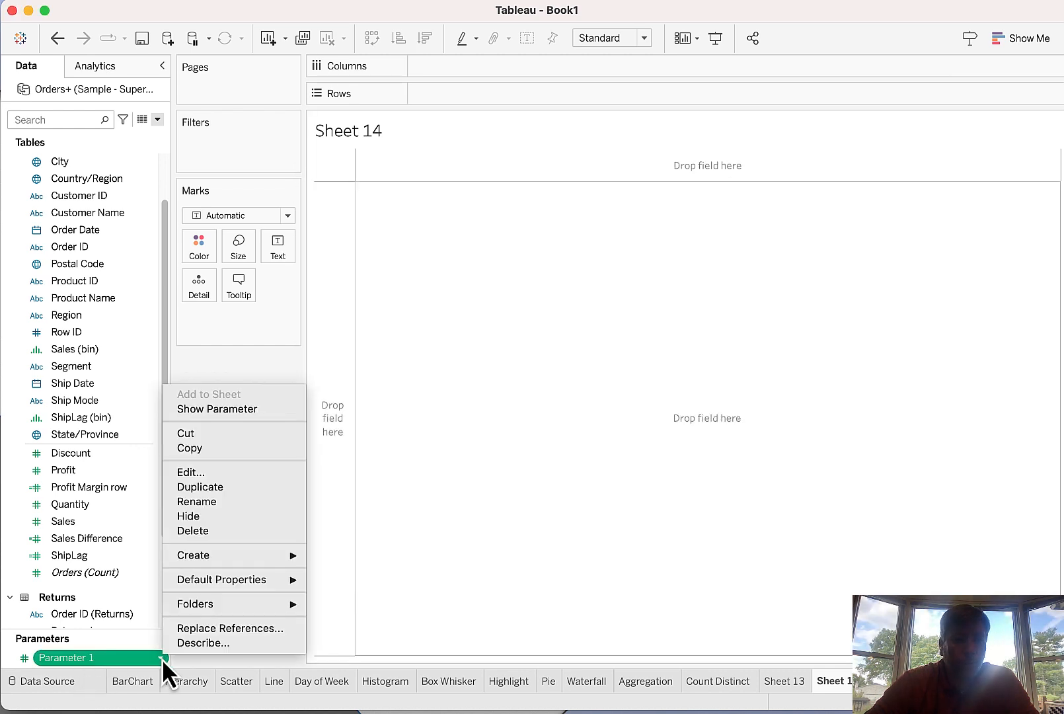
left_click(222, 533)
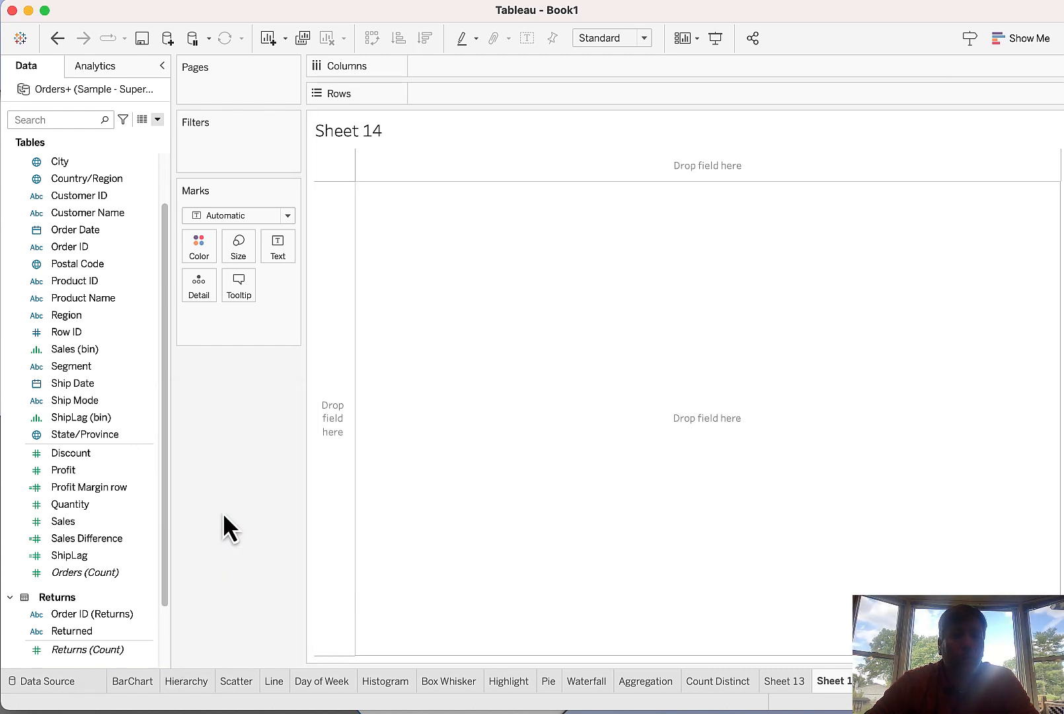
Step: Start a new parameter with the Integer data type and restrict its allowable values to a list
left_click(158, 121)
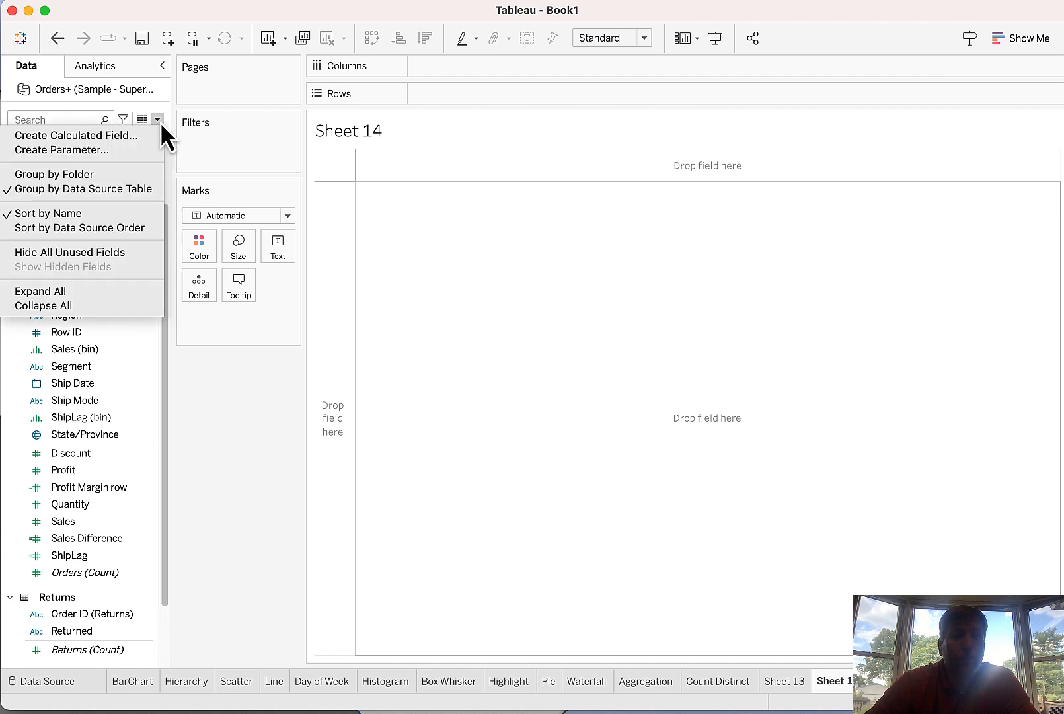
left_click(141, 153)
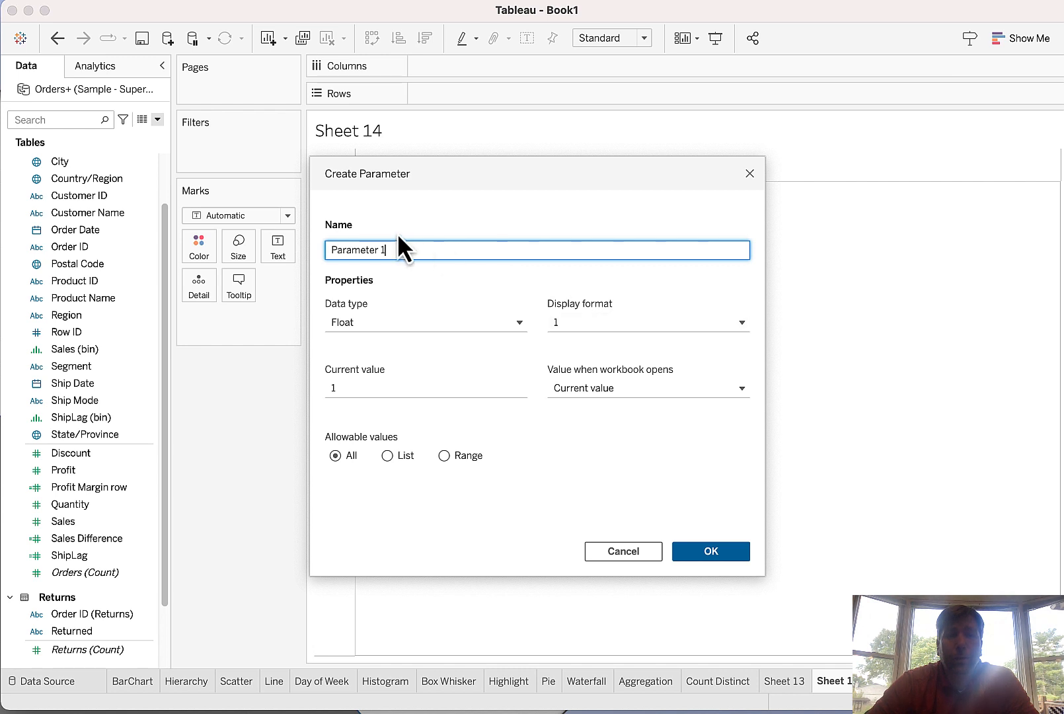
left_click(519, 322)
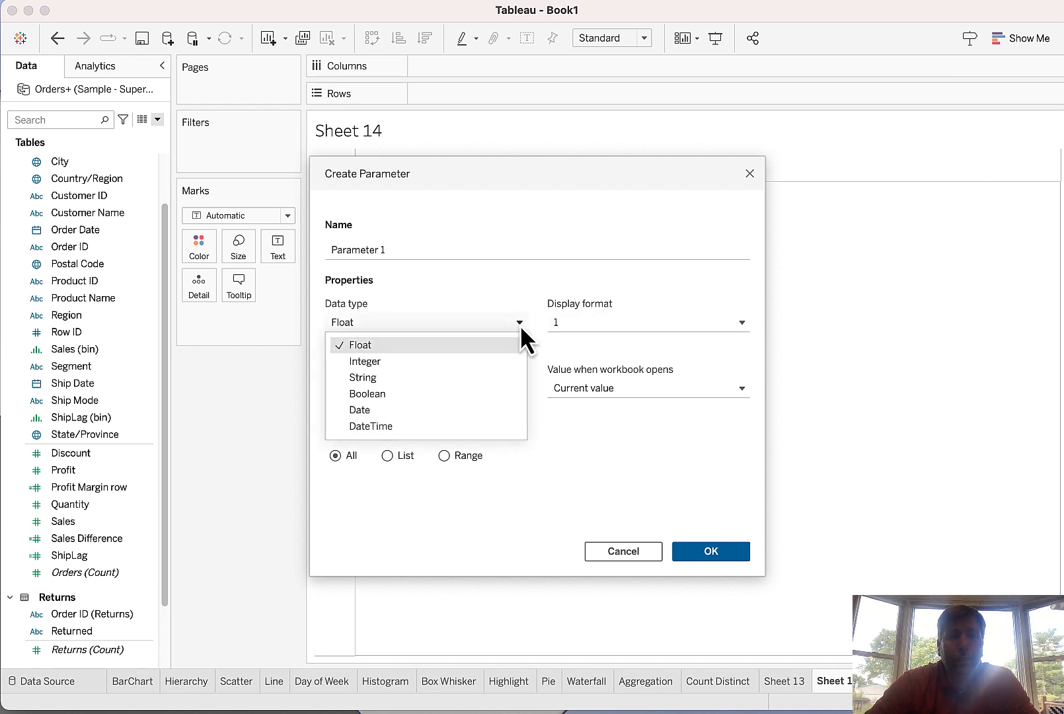
left_click(491, 362)
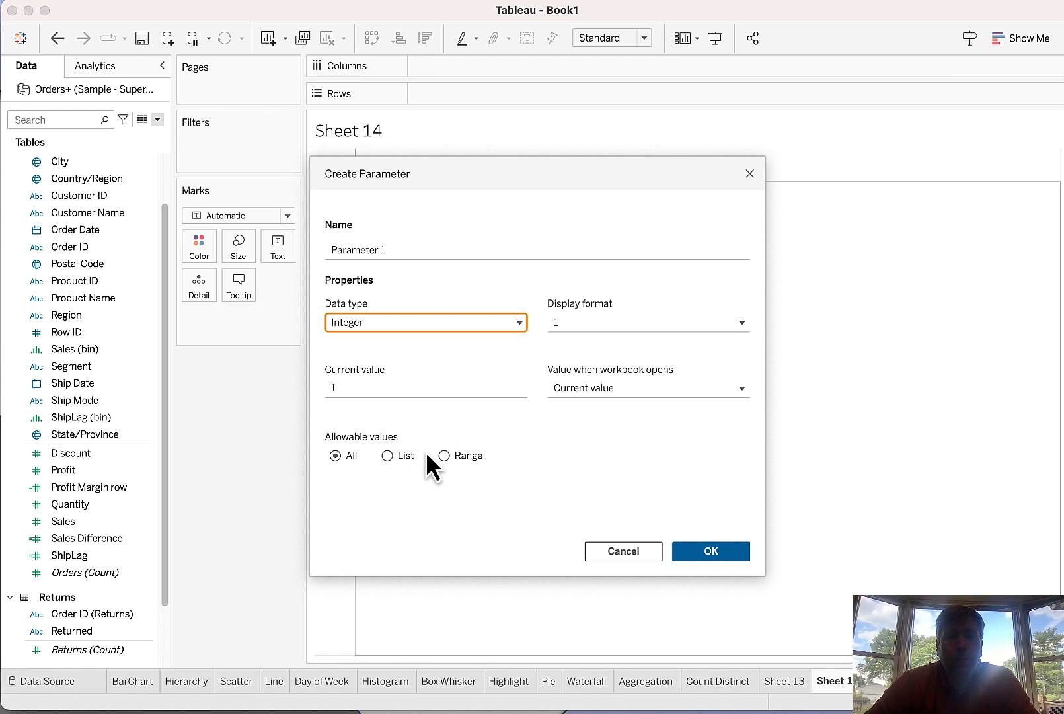
left_click(387, 458)
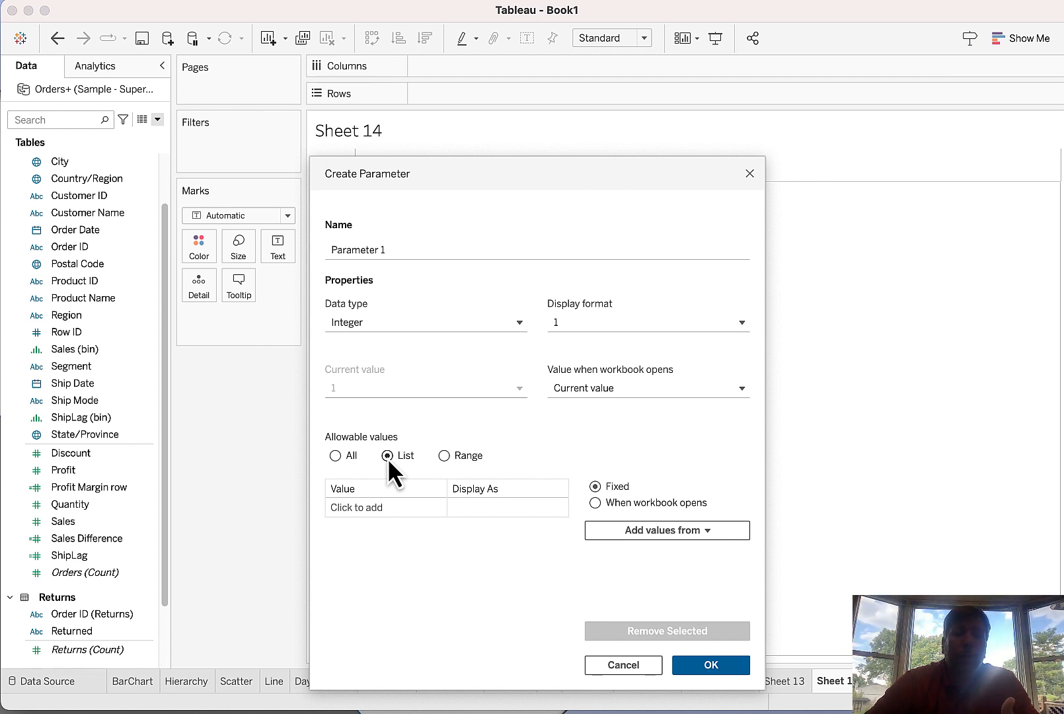
Step: Add the value 1 to the parameter's list and display it as Sales
left_click(357, 508)
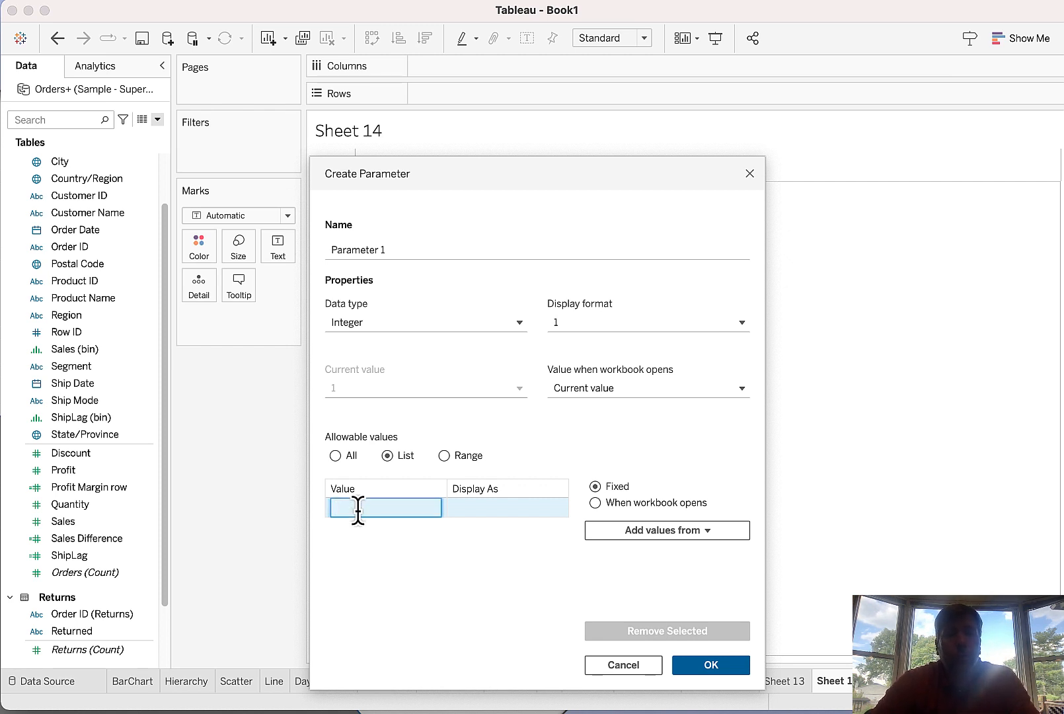
type("1")
key("Return")
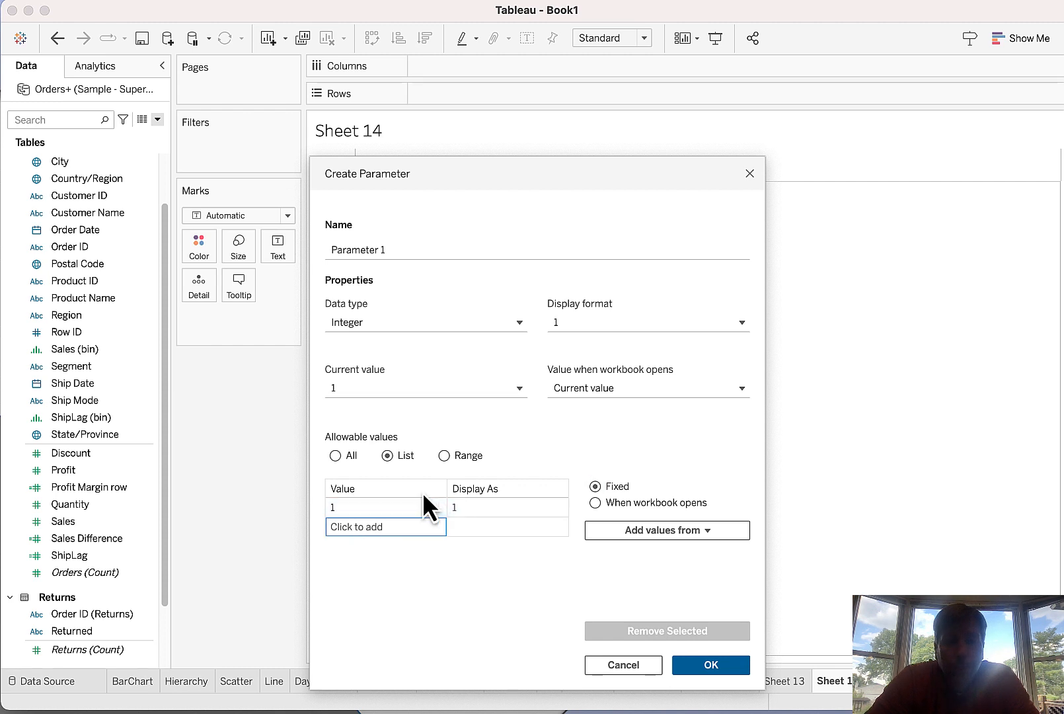
left_click(469, 507)
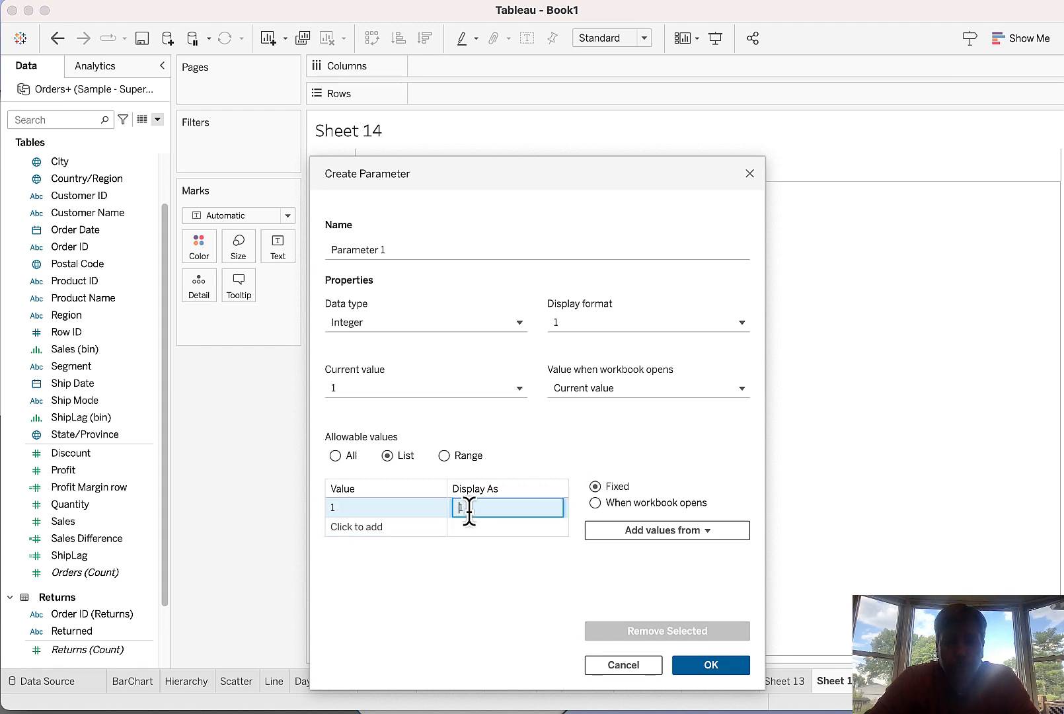
type("Sales")
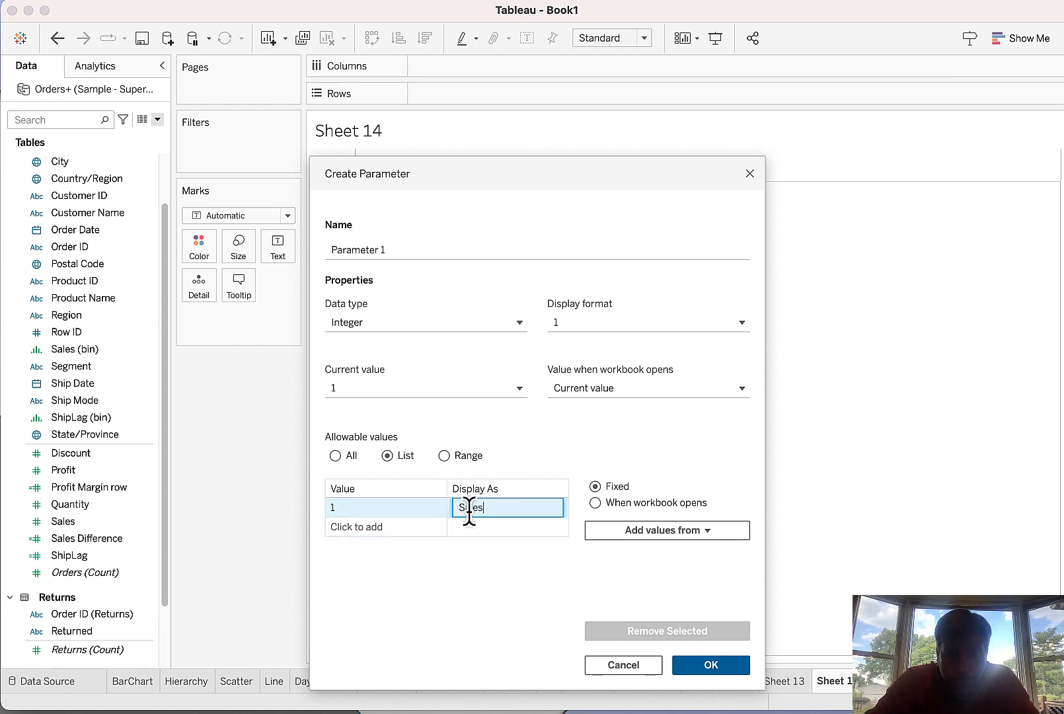
key("Return")
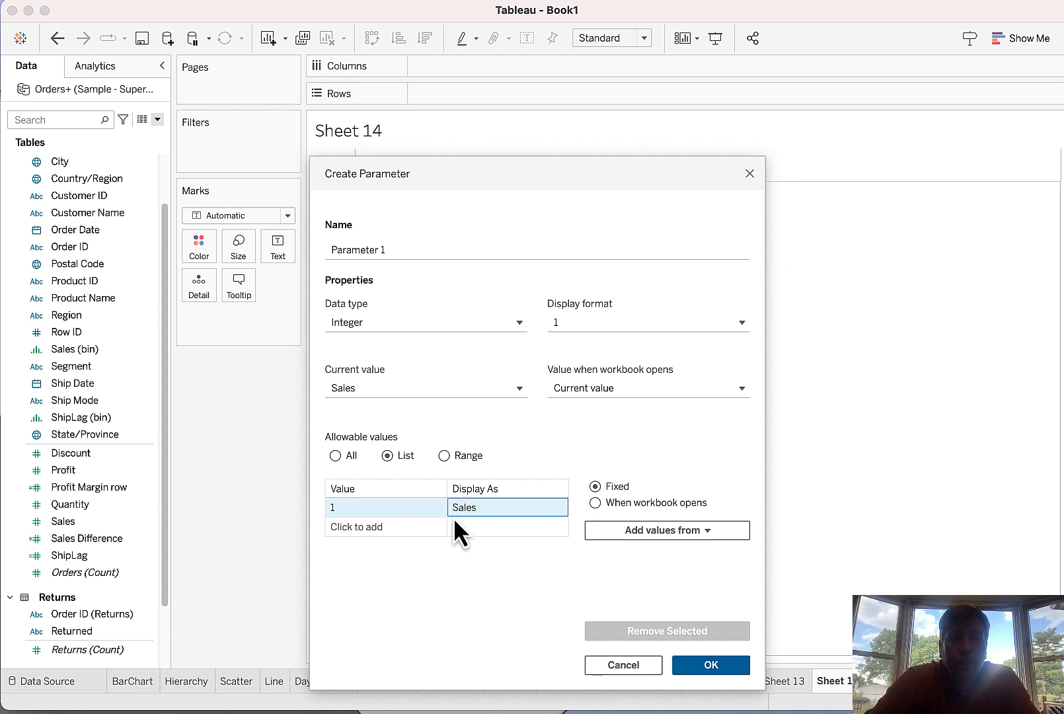
Step: Add the value 2 to the parameter's list and display it as Profit
left_click(376, 527)
type("2")
key("Return")
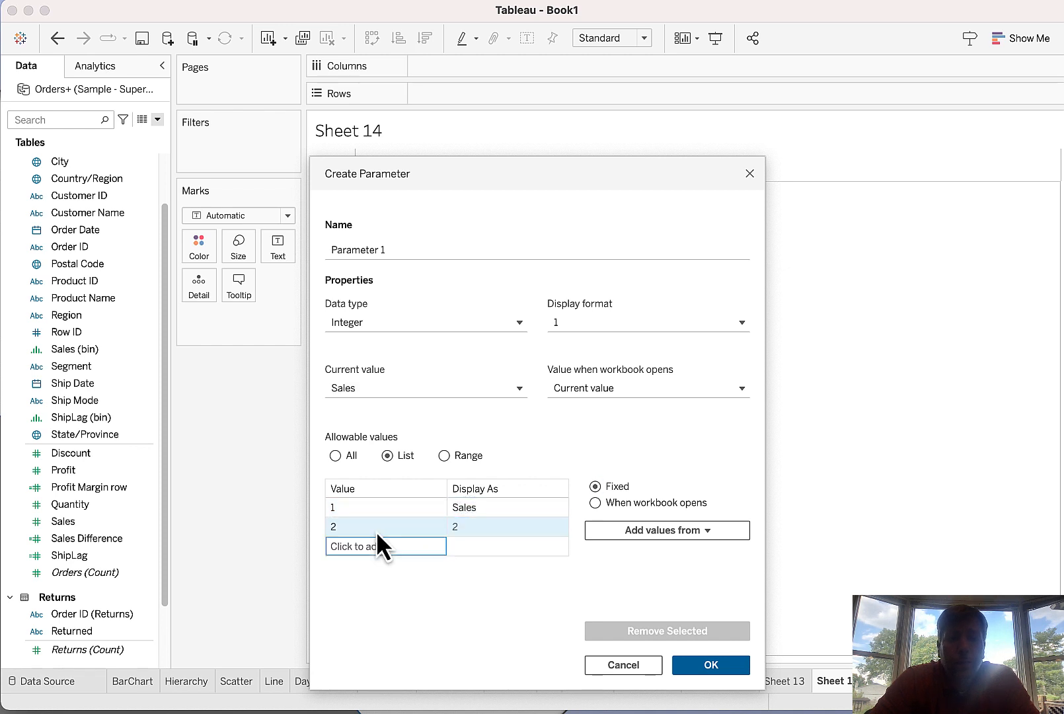
left_click(458, 527)
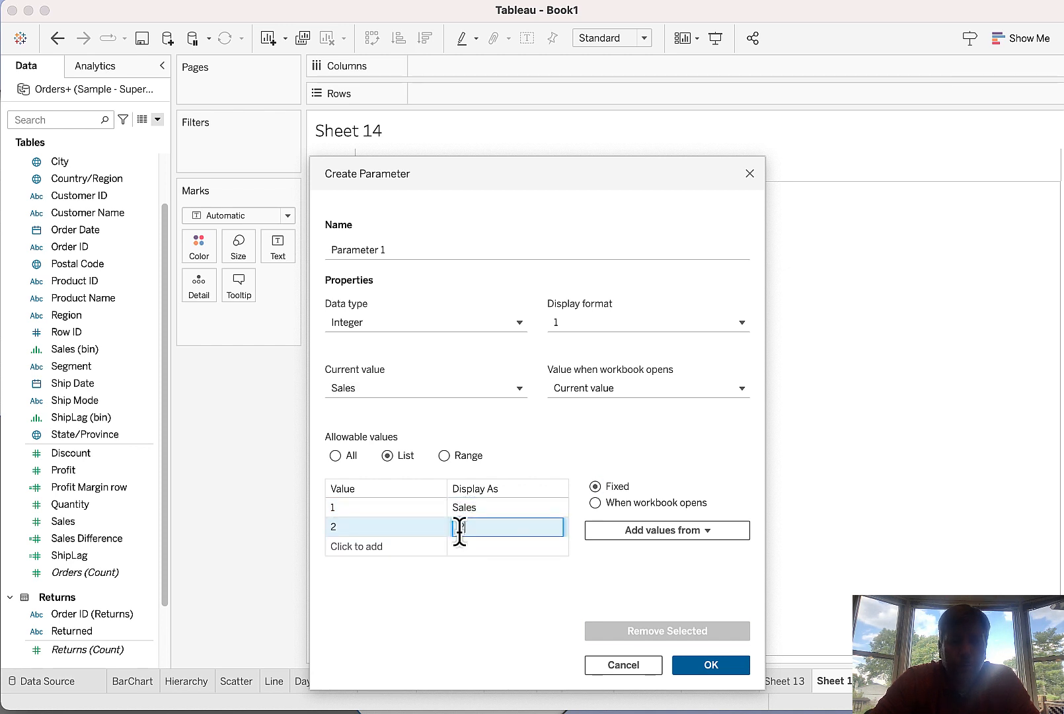
type("P")
key("BackSpace")
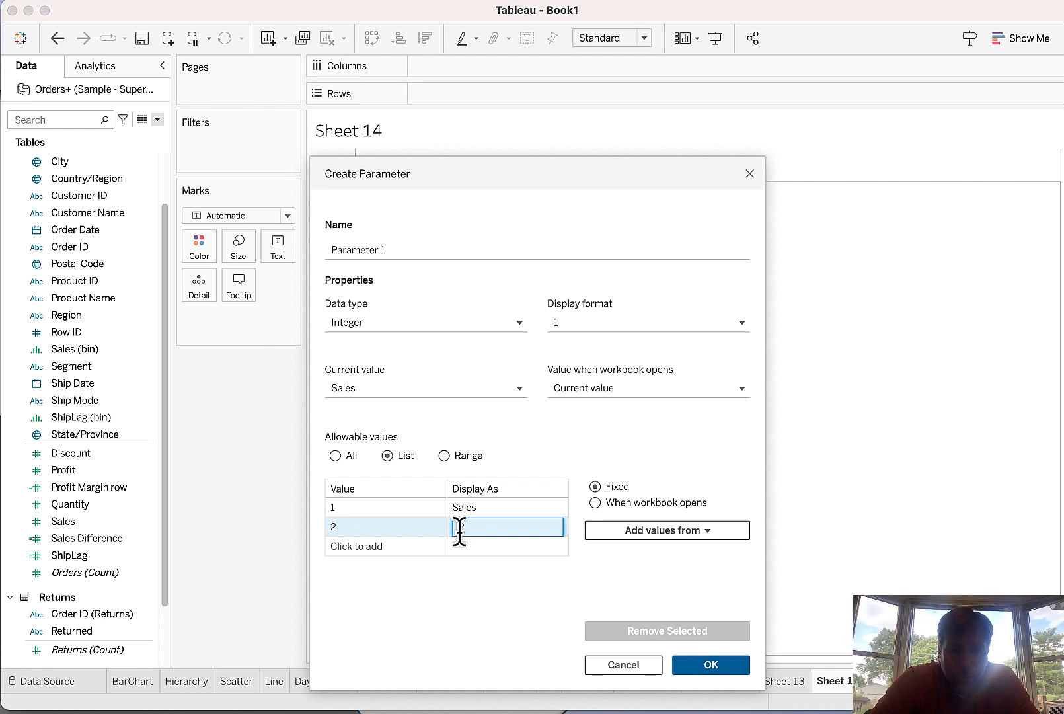
type("Prof")
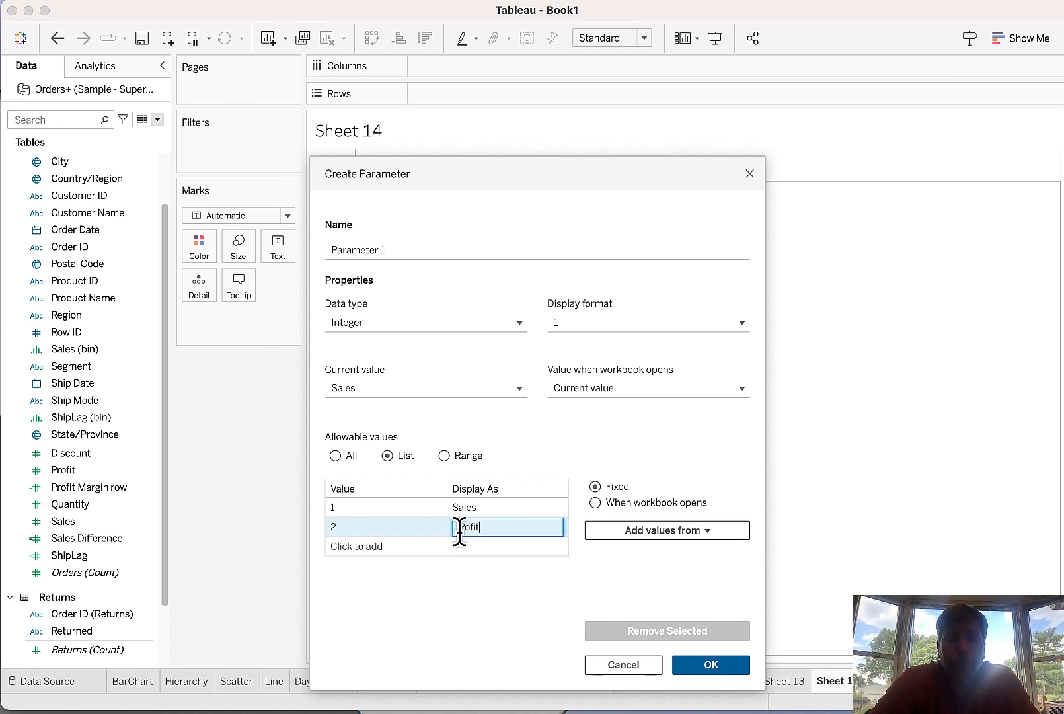
type("it")
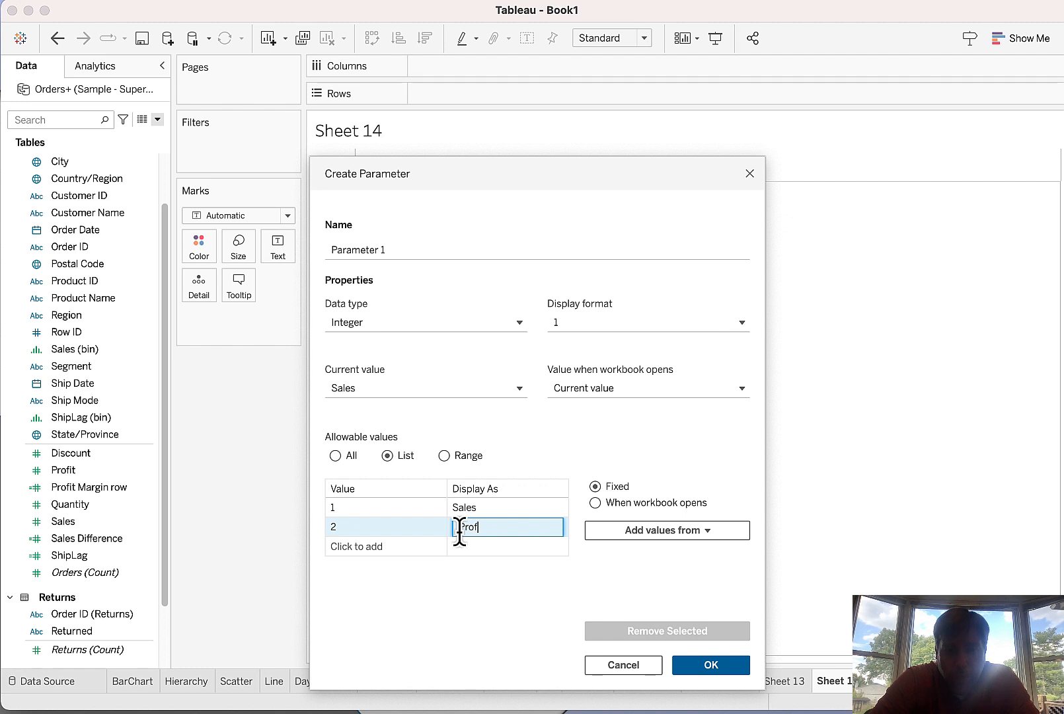
Step: Add the value 3 displayed as Discount to the list and finish creating the parameter
left_click(385, 548)
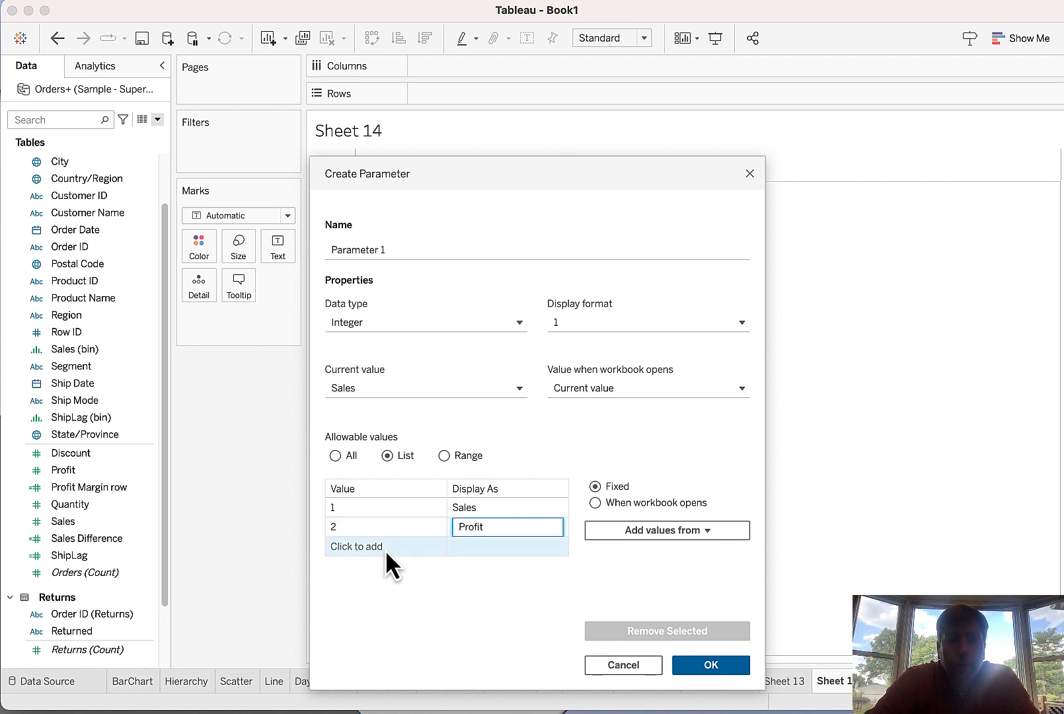
type("3")
key("Return")
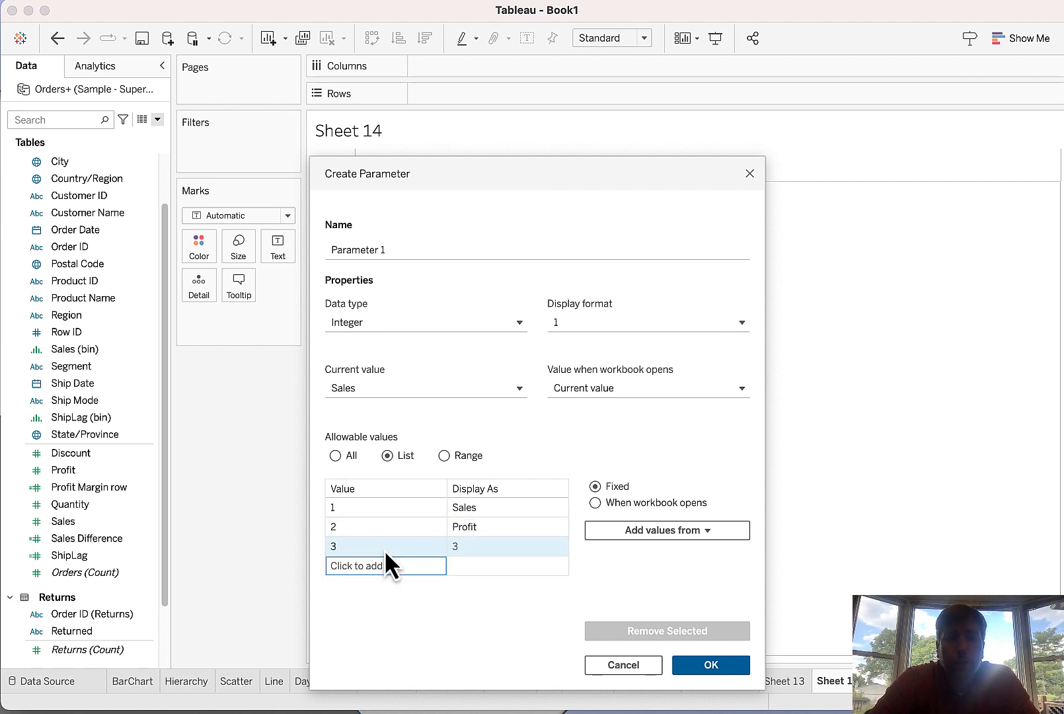
left_click(465, 543)
left_click(463, 546)
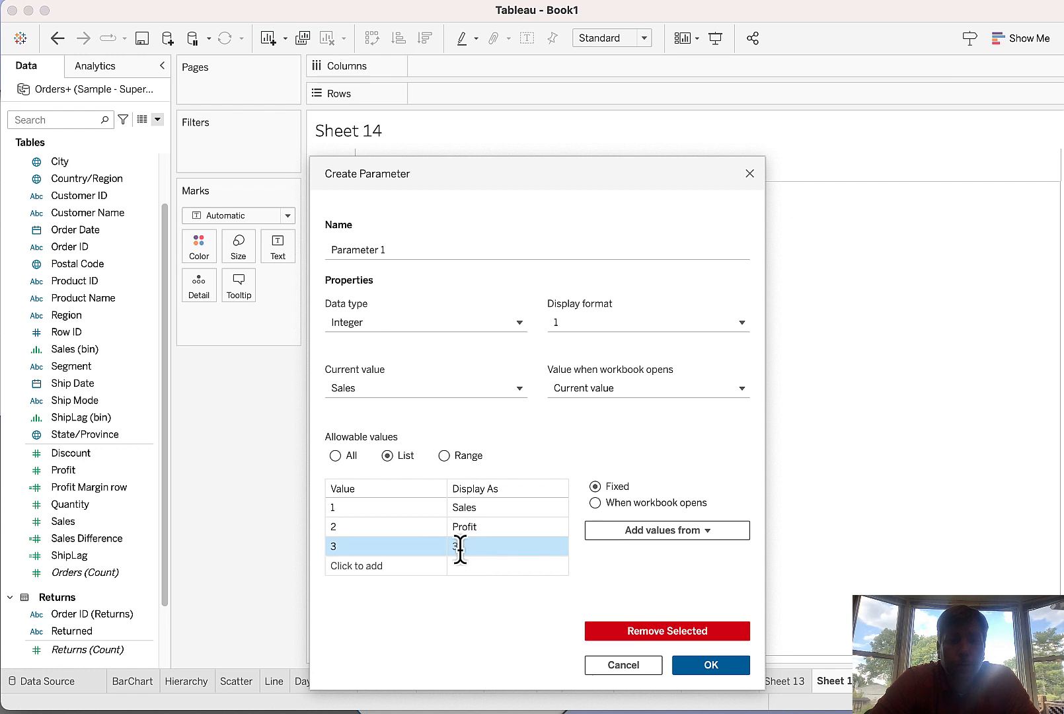
type("Discount")
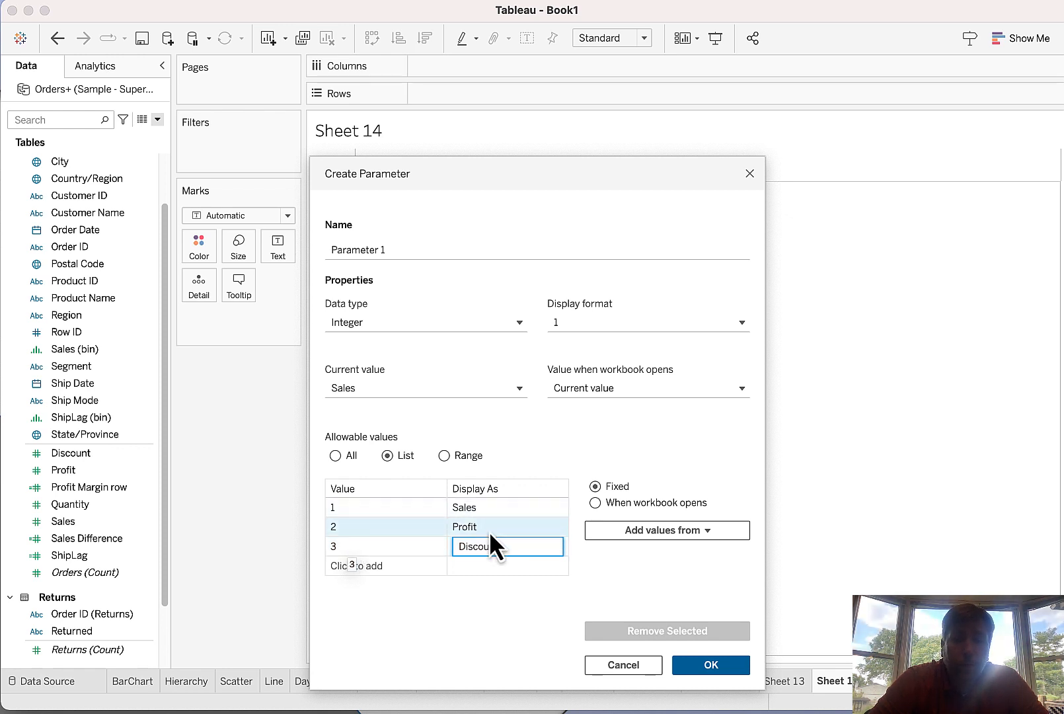
left_click(712, 665)
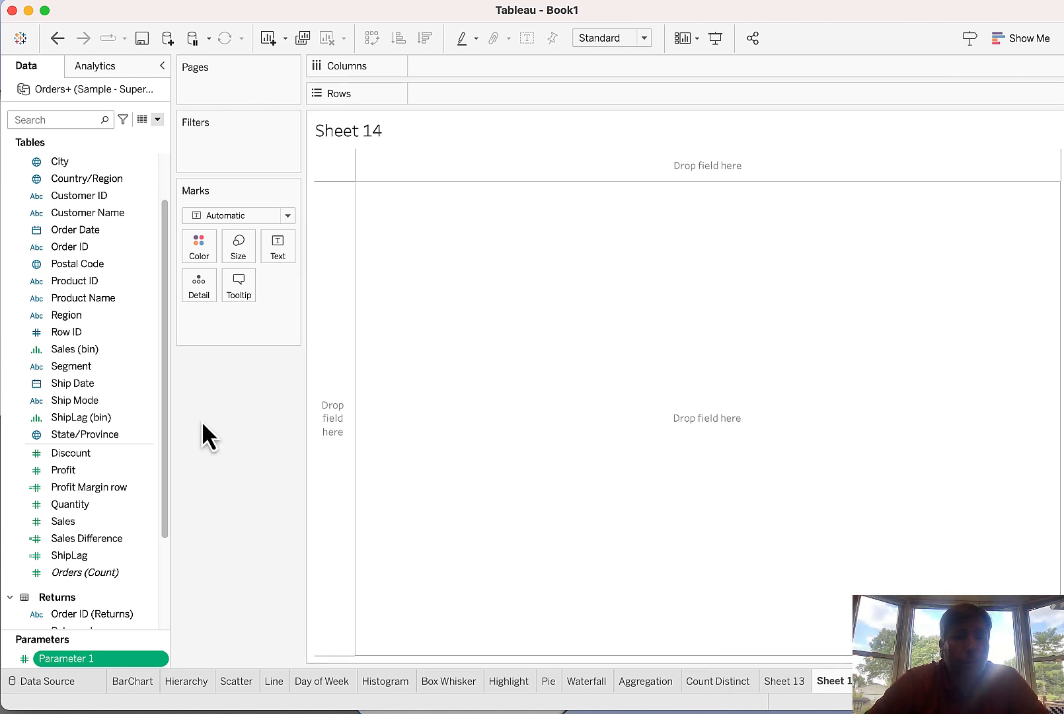
Step: Start a new calculated field and name it Value
left_click(157, 119)
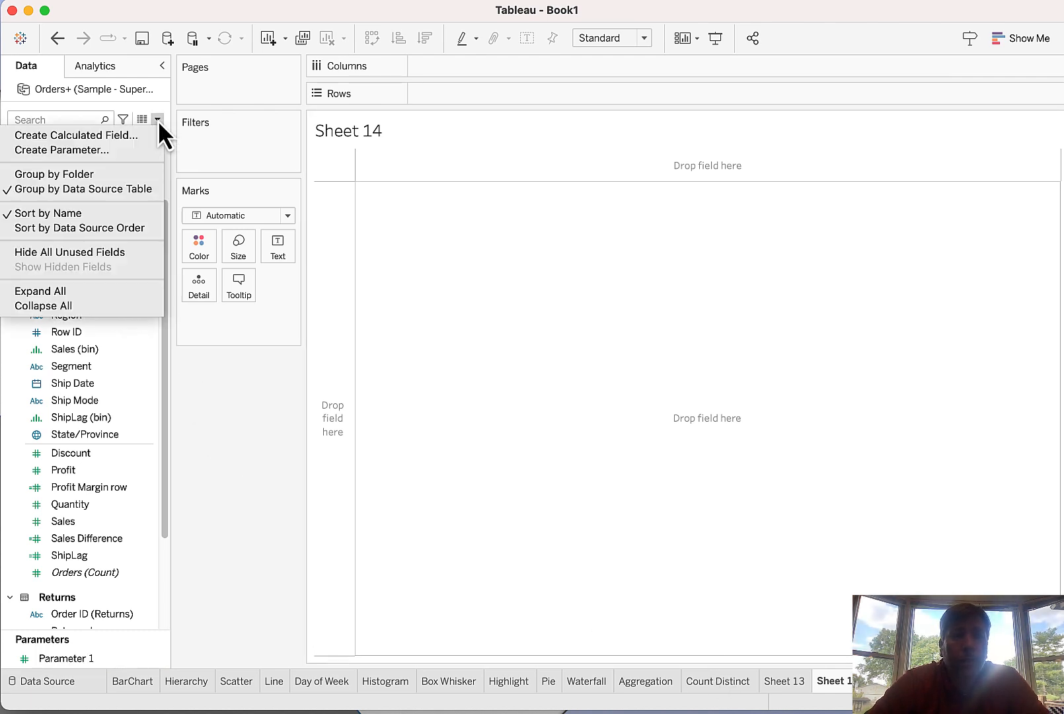
left_click(150, 135)
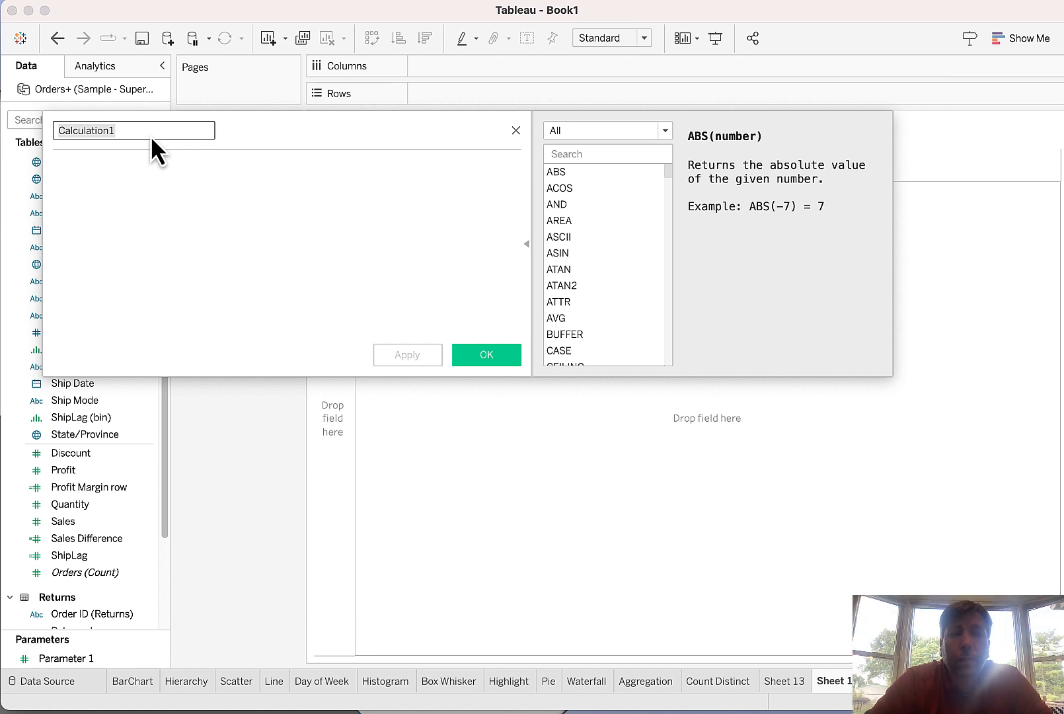
type("Va")
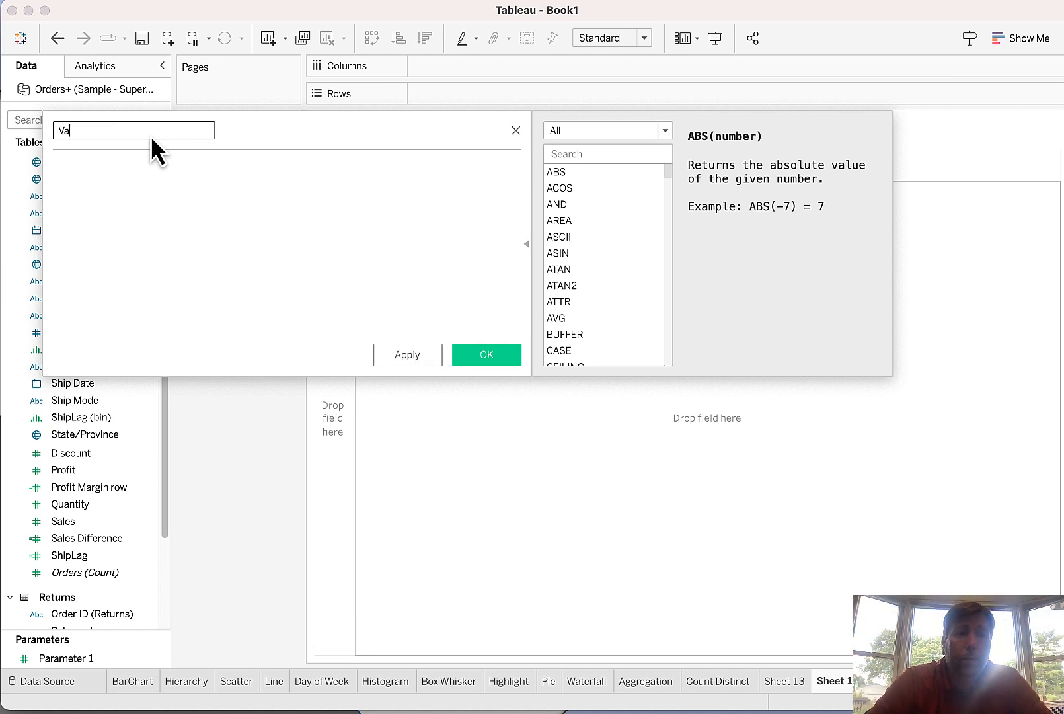
type("lue")
Step: Begin the formula with an IF condition that returns Sales when Parameter 1 equals 1
left_click(146, 165)
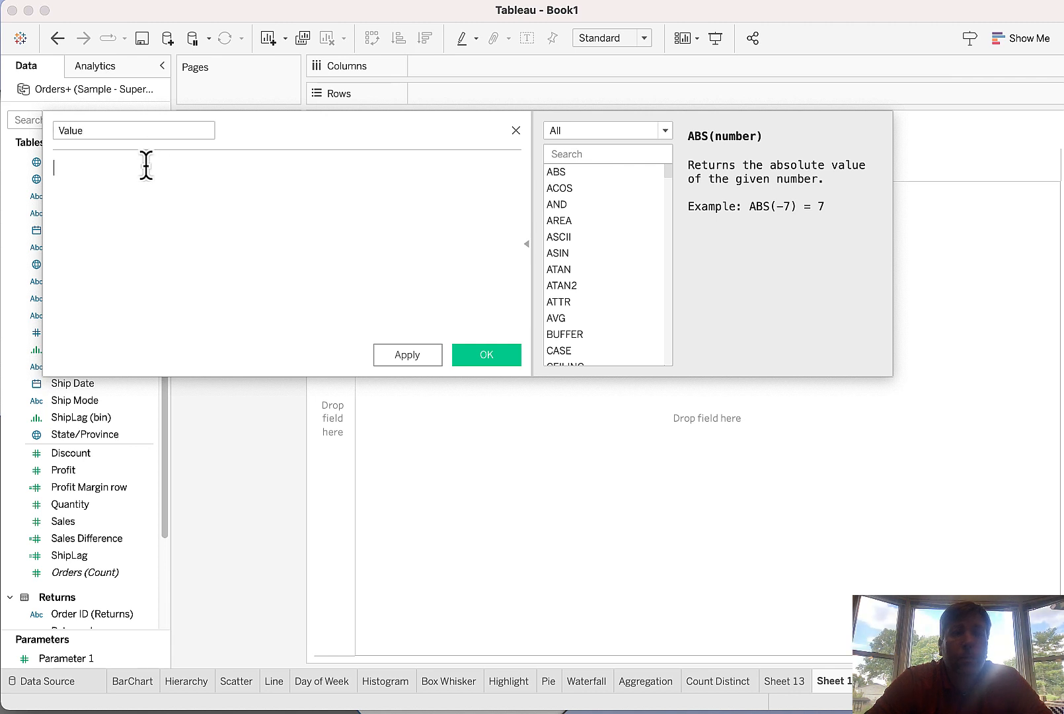
type("IF")
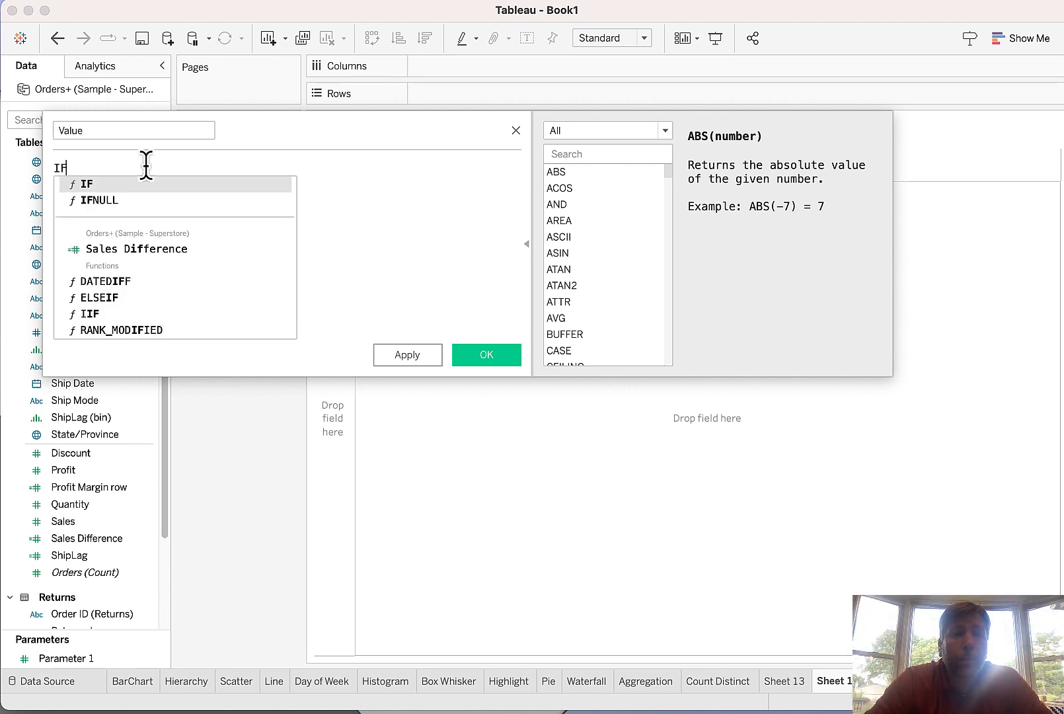
type(" Par")
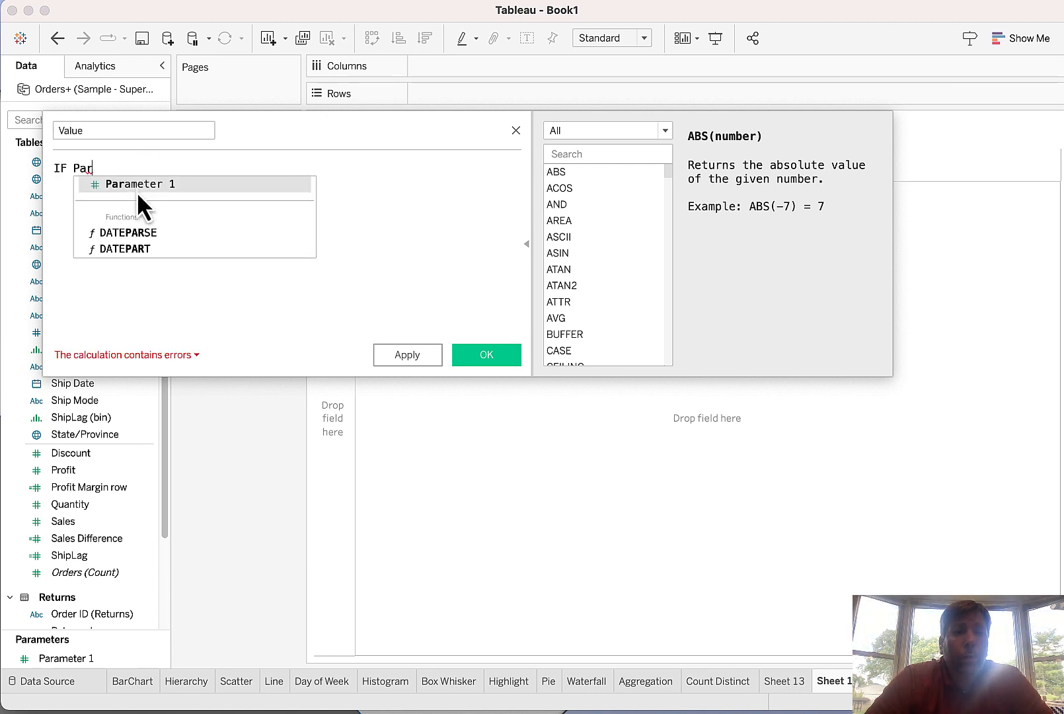
left_click(138, 192)
type("=1 ")
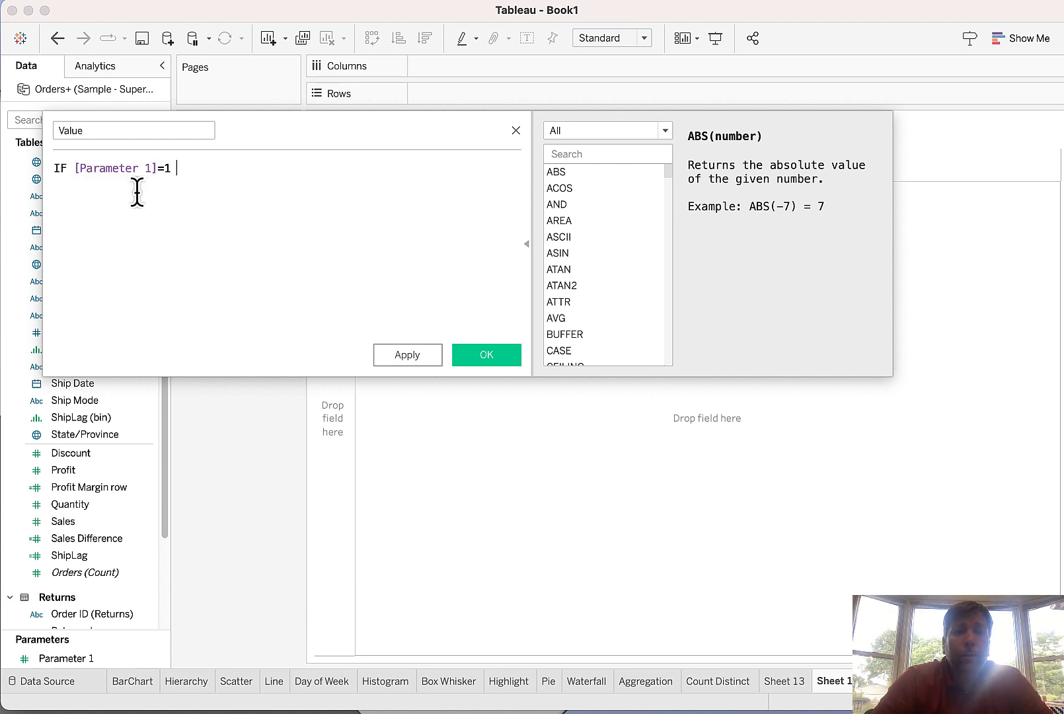
type("THEN ")
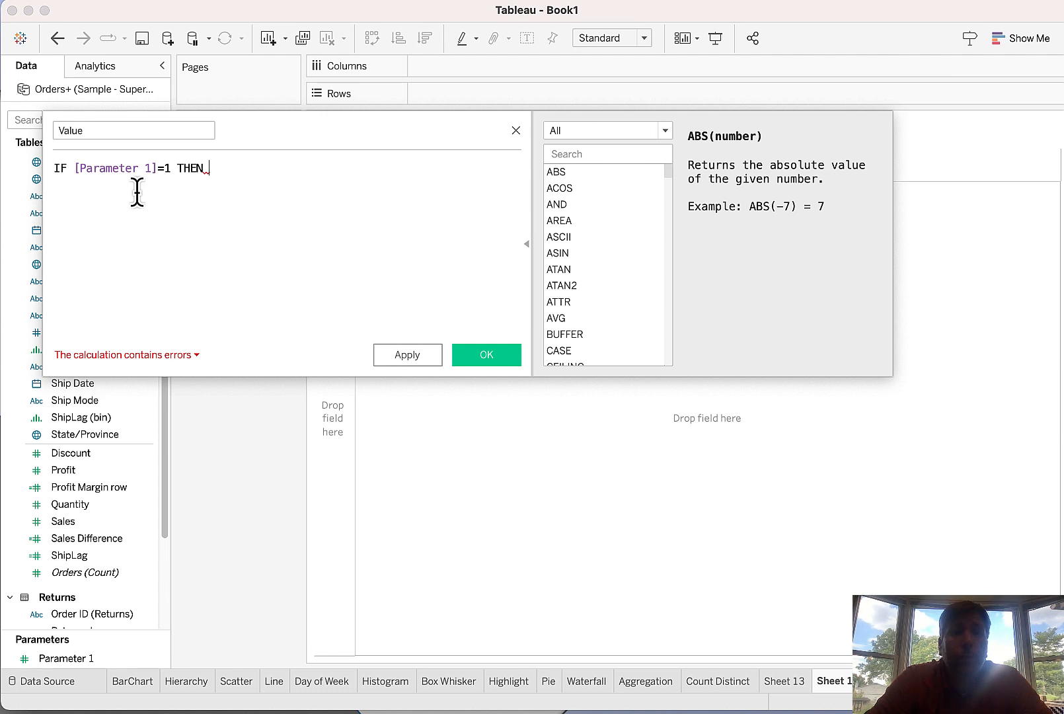
type("Sale")
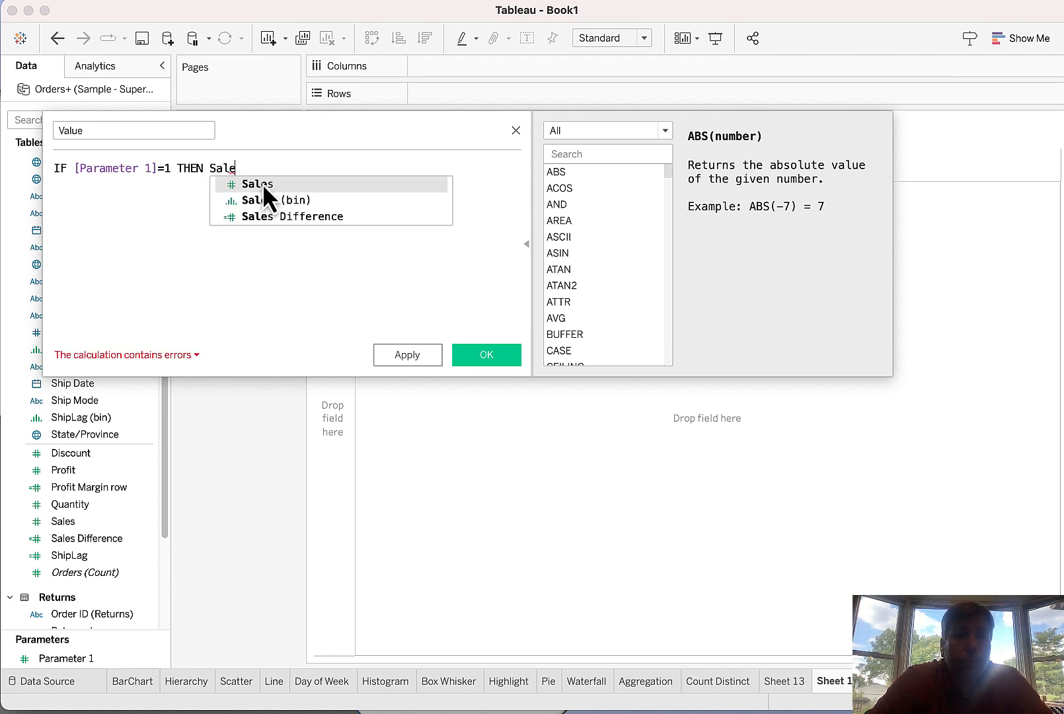
left_click(262, 184)
Step: Add an ELSEIF line to the formula that returns Profit when Parameter 1 equals 2
key("Return")
type("ELSE")
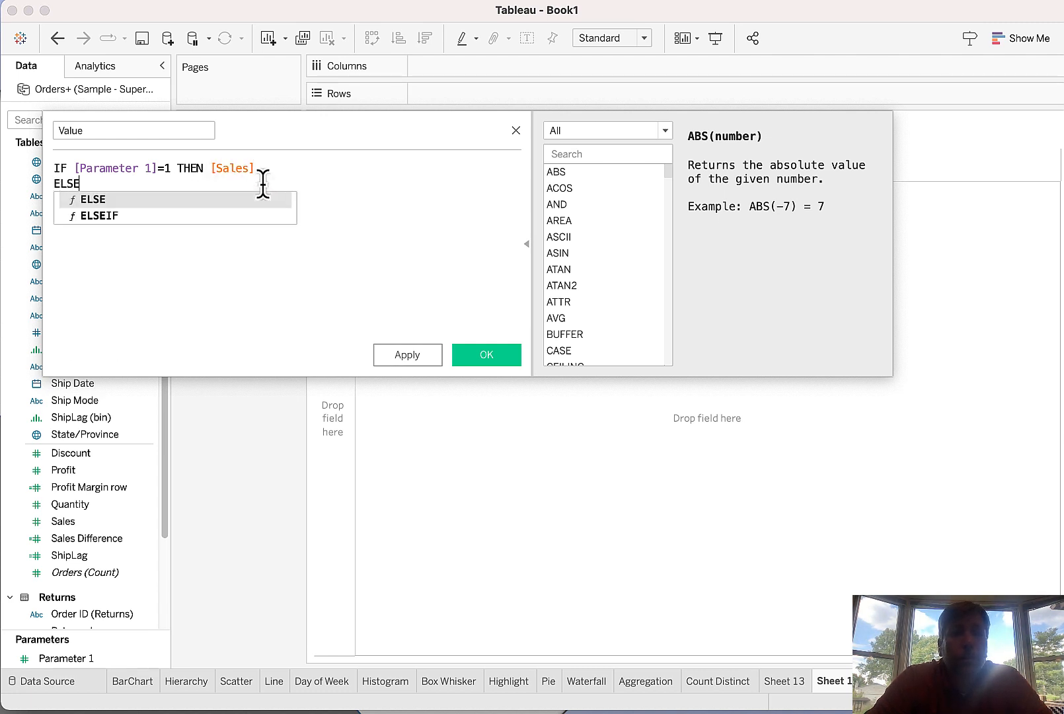
type("IF [Par")
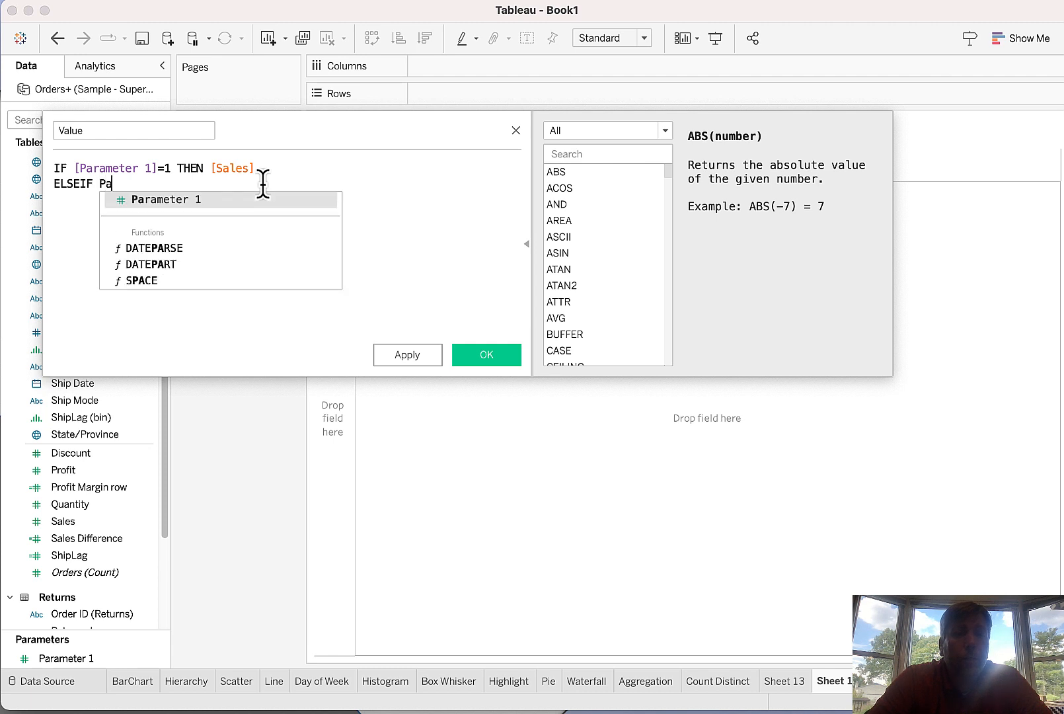
left_click(201, 200)
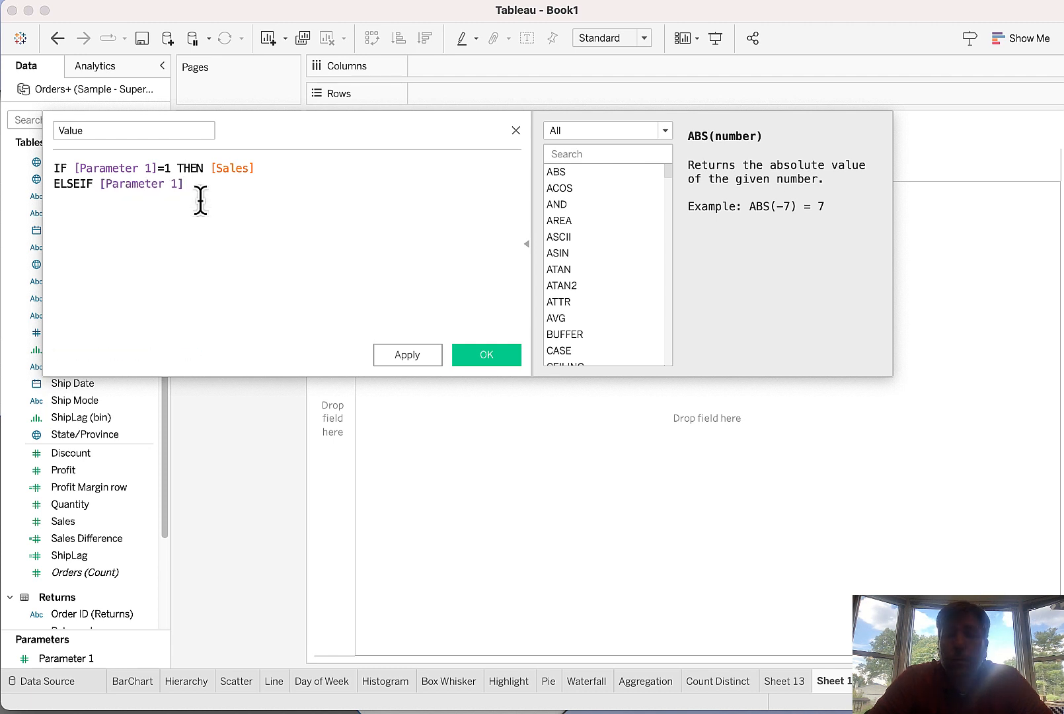
type("=2 THEN ")
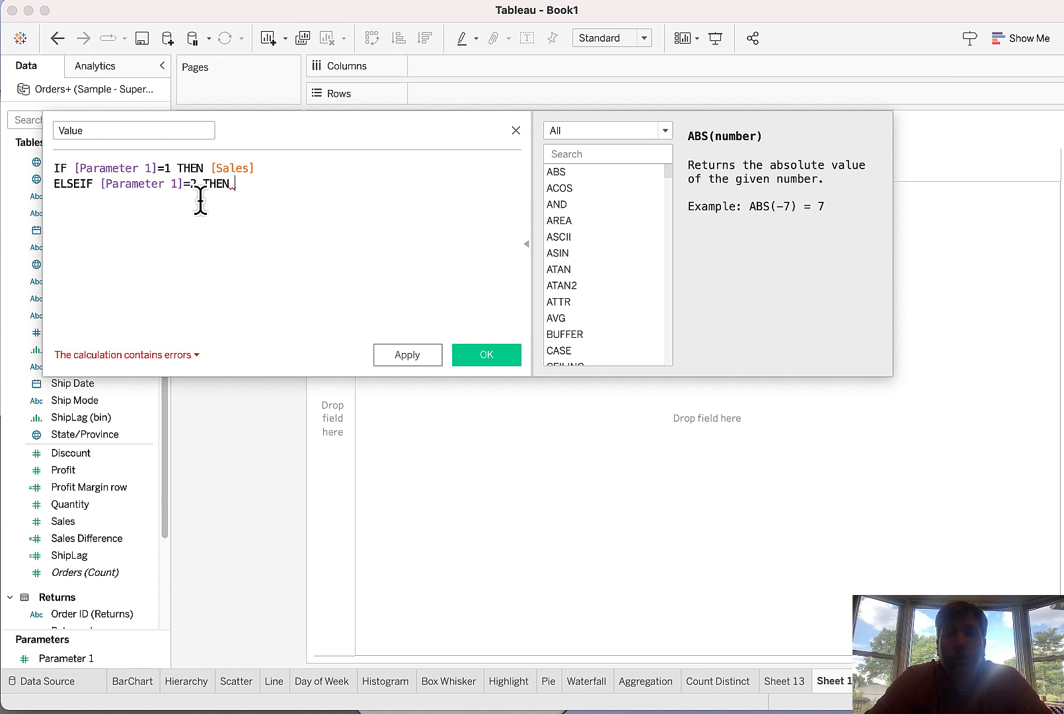
type("Pro")
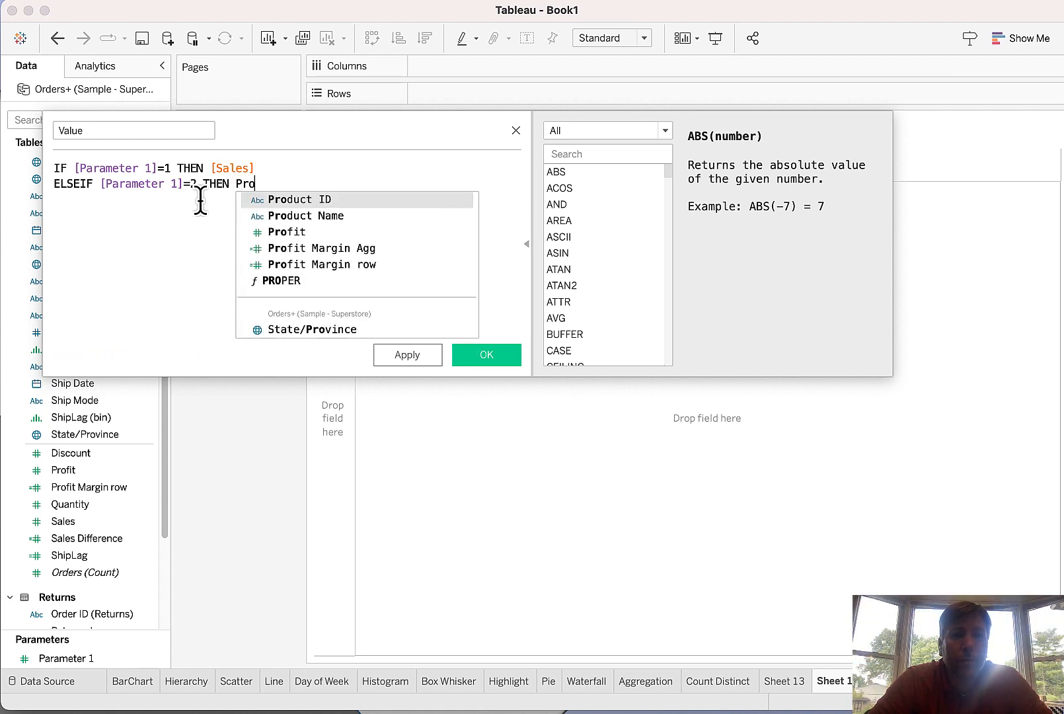
type("fit")
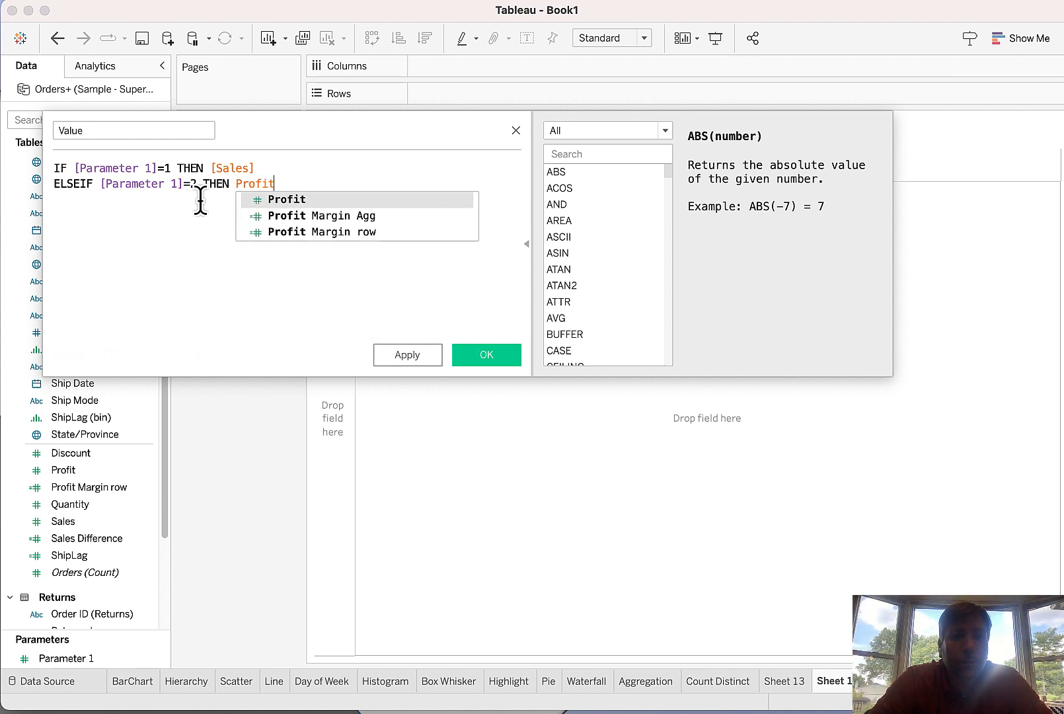
left_click(290, 202)
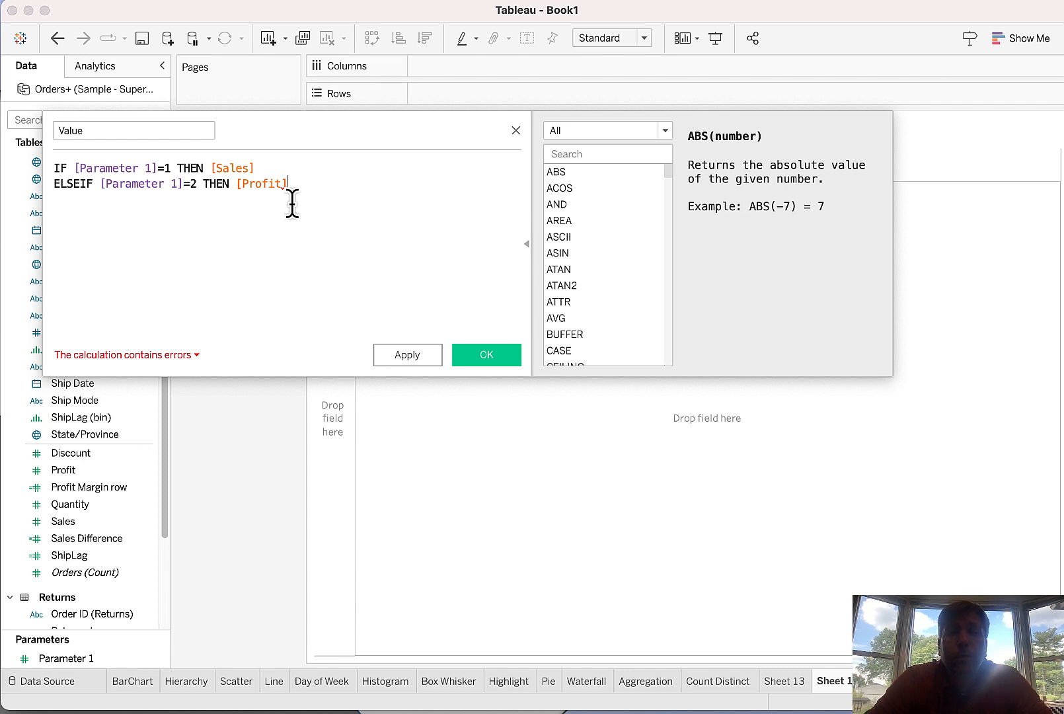
Step: Complete the formula with ELSE [Discount] END and save the Value calculated field
key("Return")
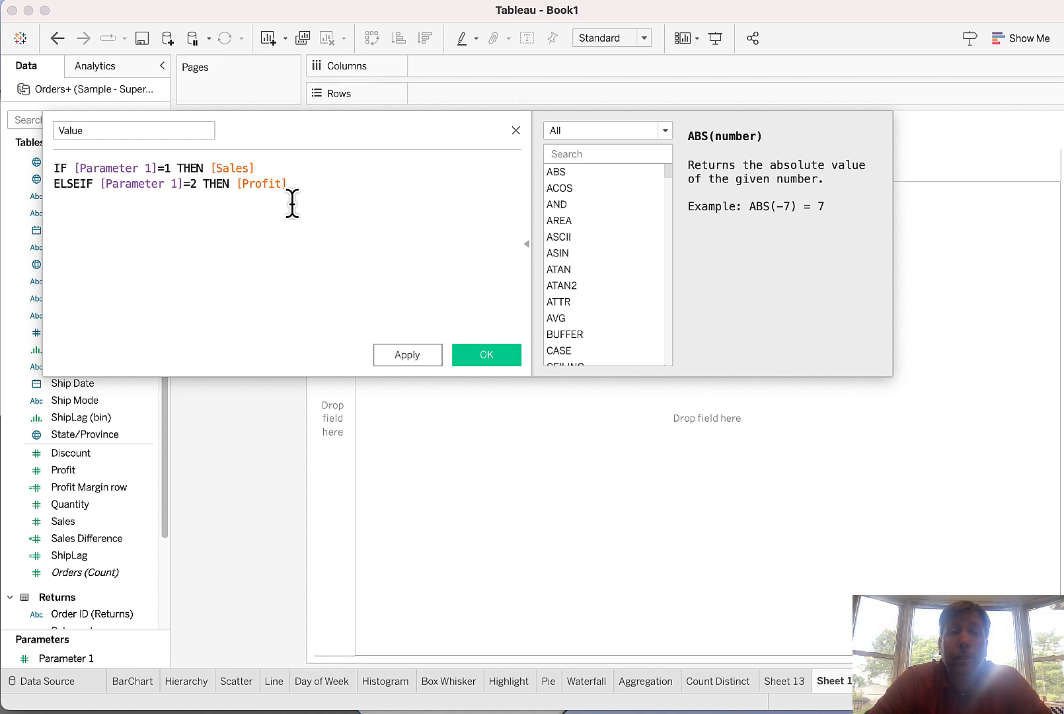
type("ELSE ")
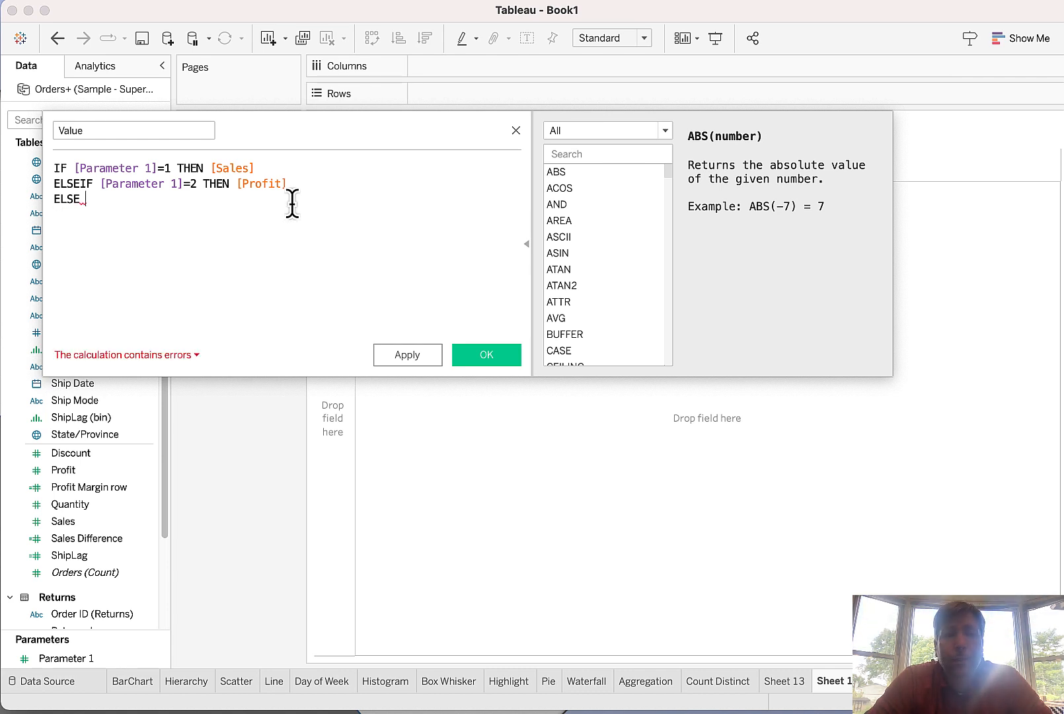
type("Disc")
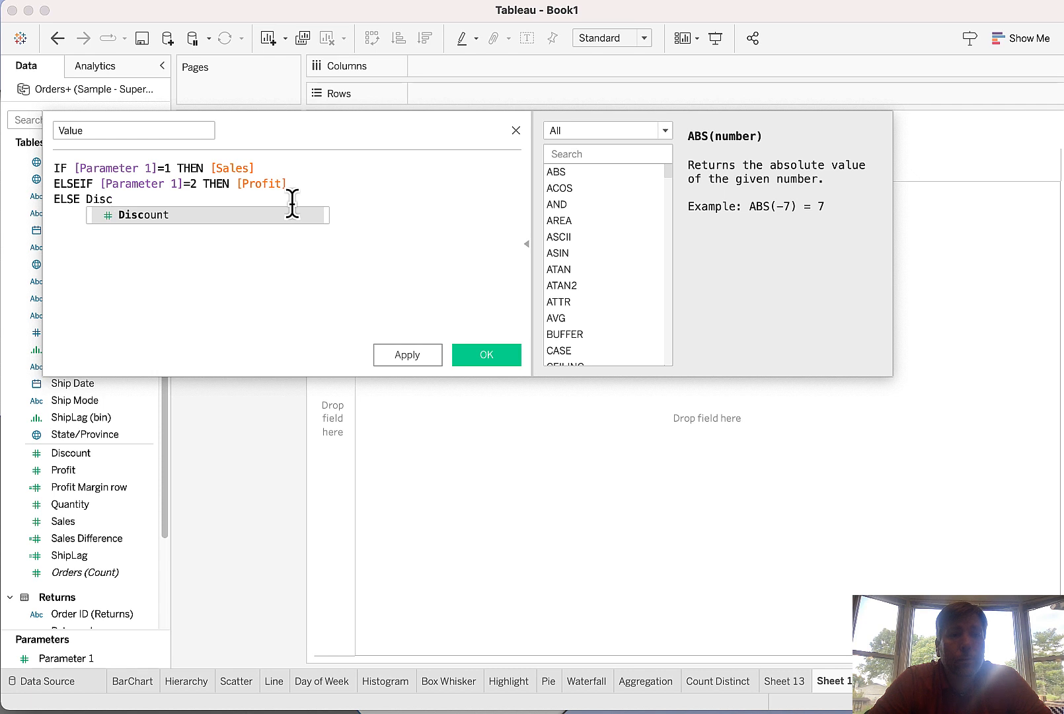
key("Return")
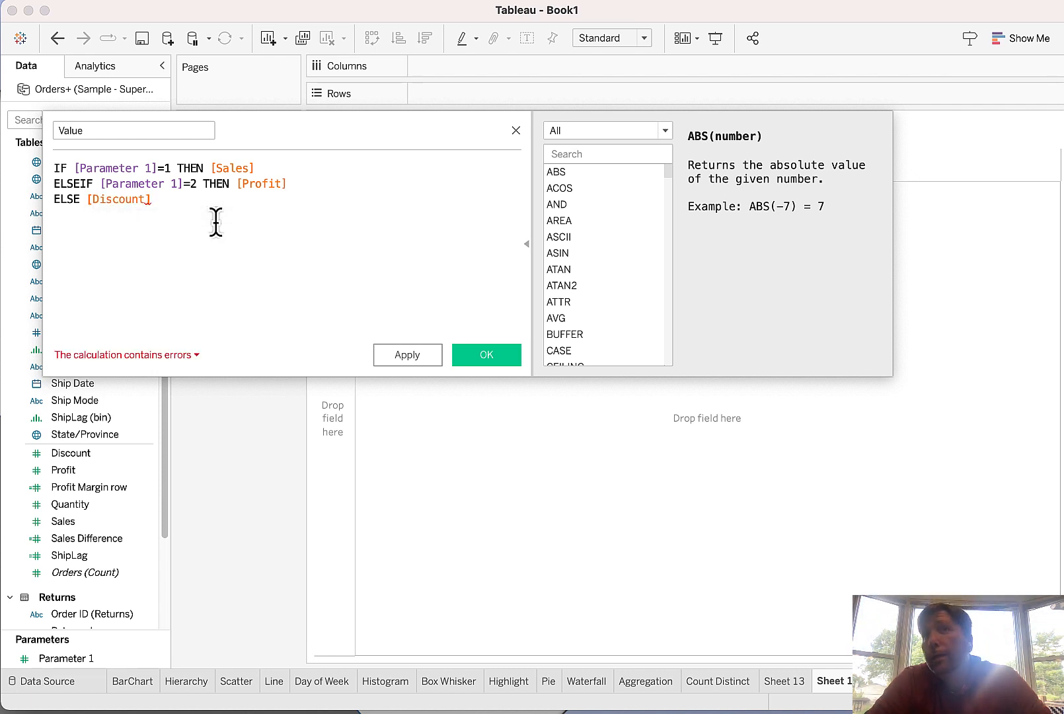
type("END")
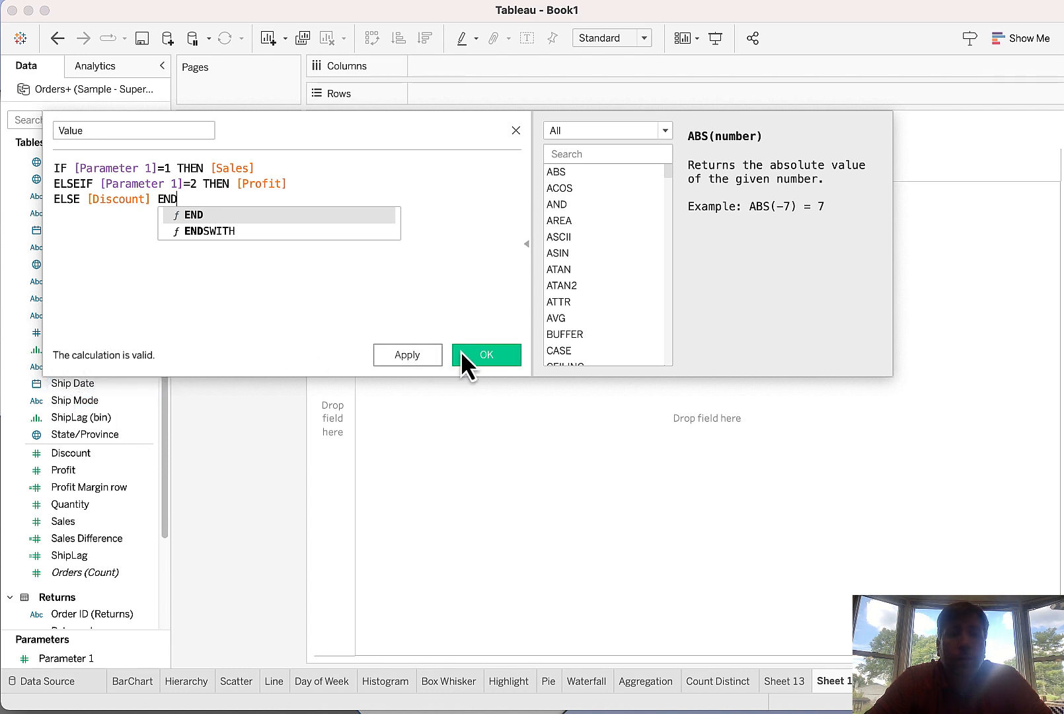
left_click(486, 355)
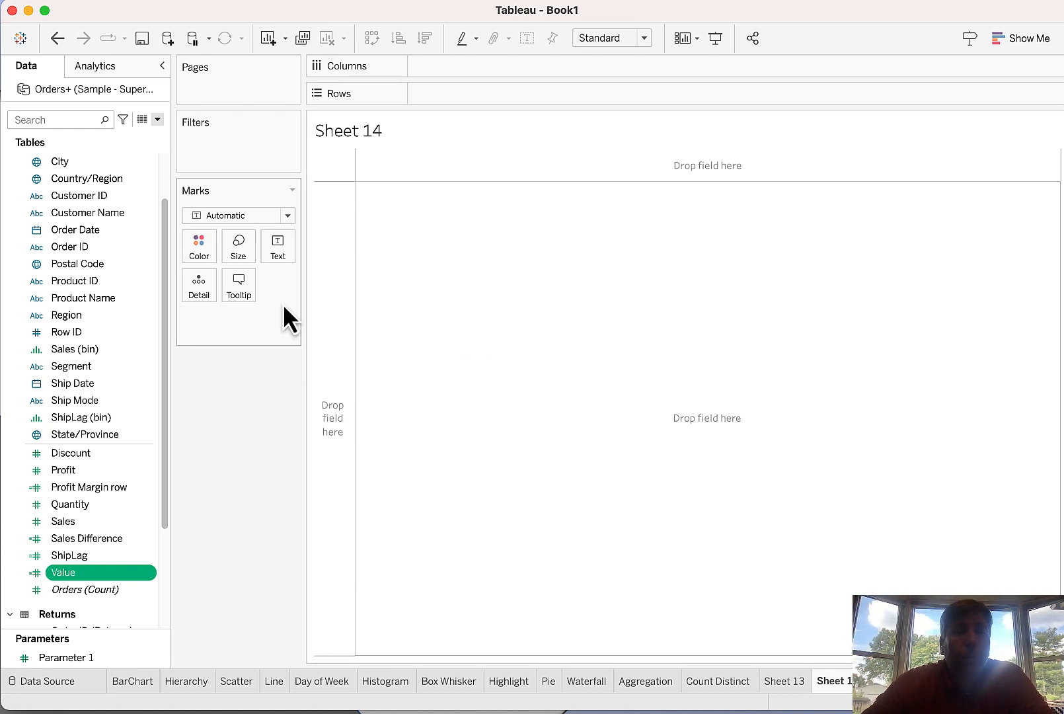
Step: Start another calculated field based on the Value field and name it Value Rank
right_click(115, 577)
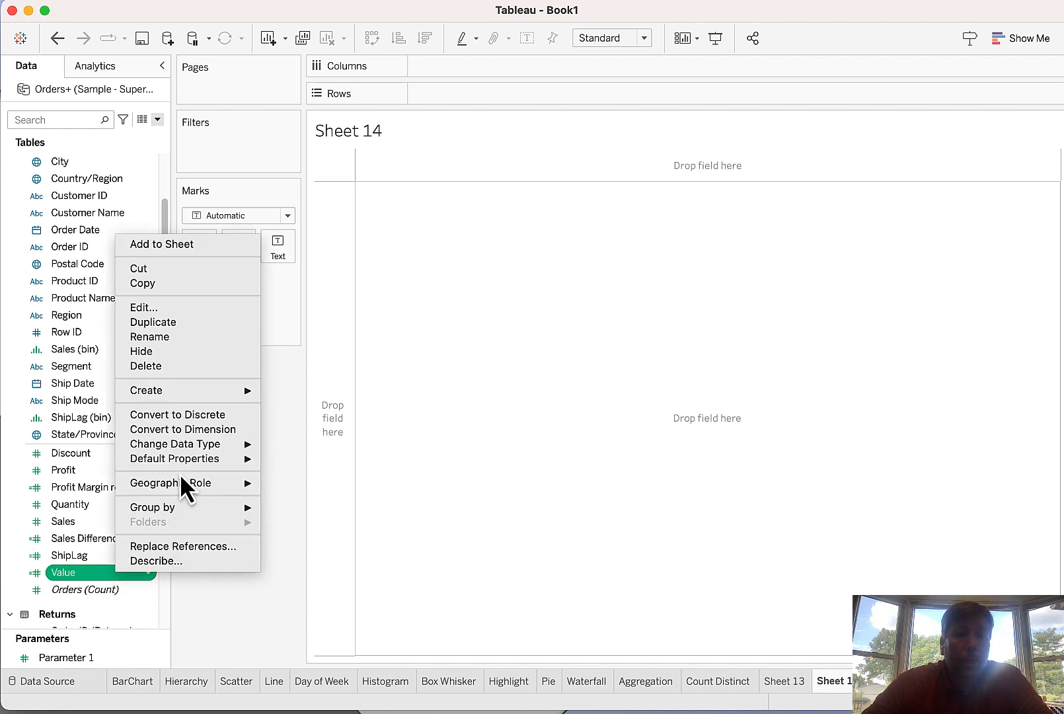
mouse_move(206, 390)
left_click(323, 392)
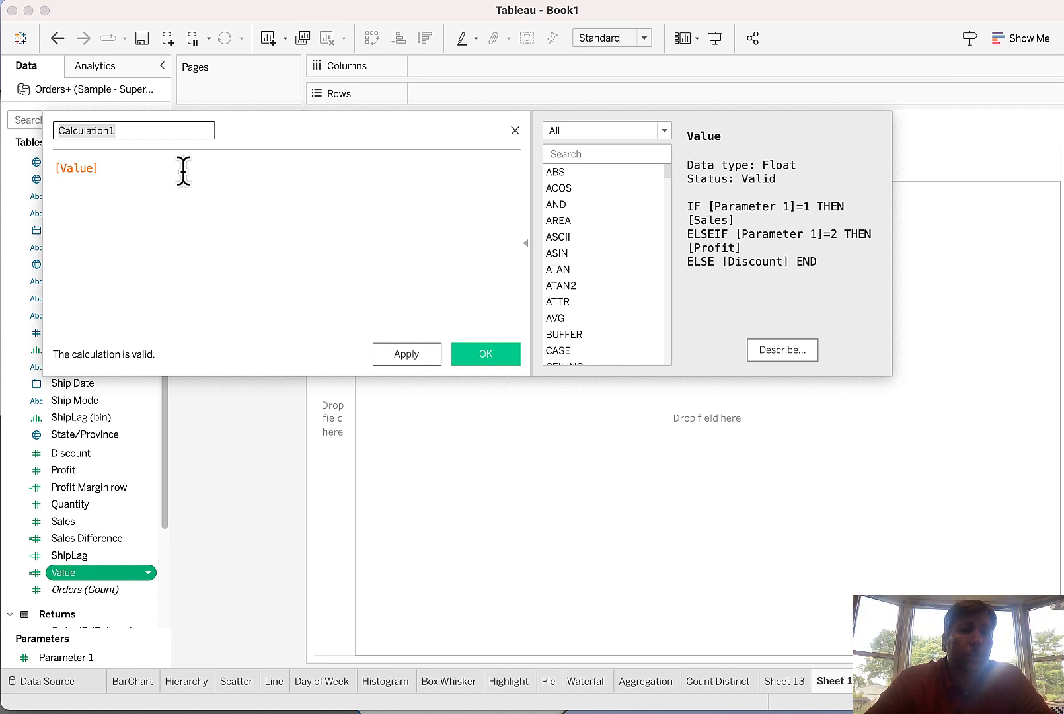
type("Value Rank")
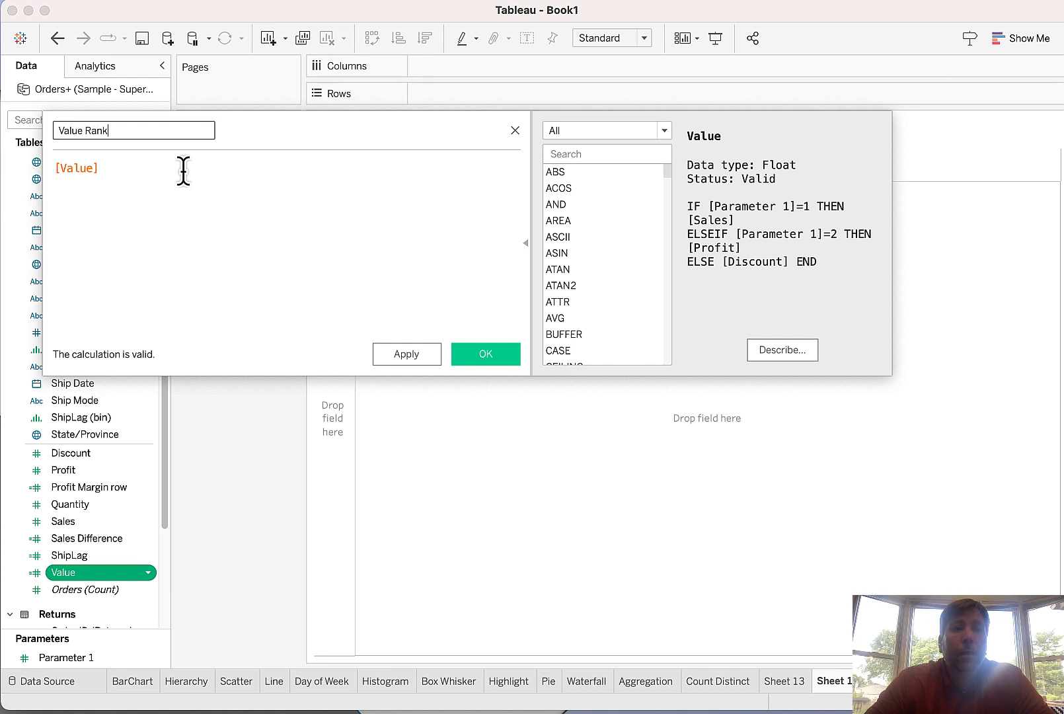
Step: Wrap the existing field reference to make the formula Rank(sum([Value])) and save the Value Rank field
key("Tab")
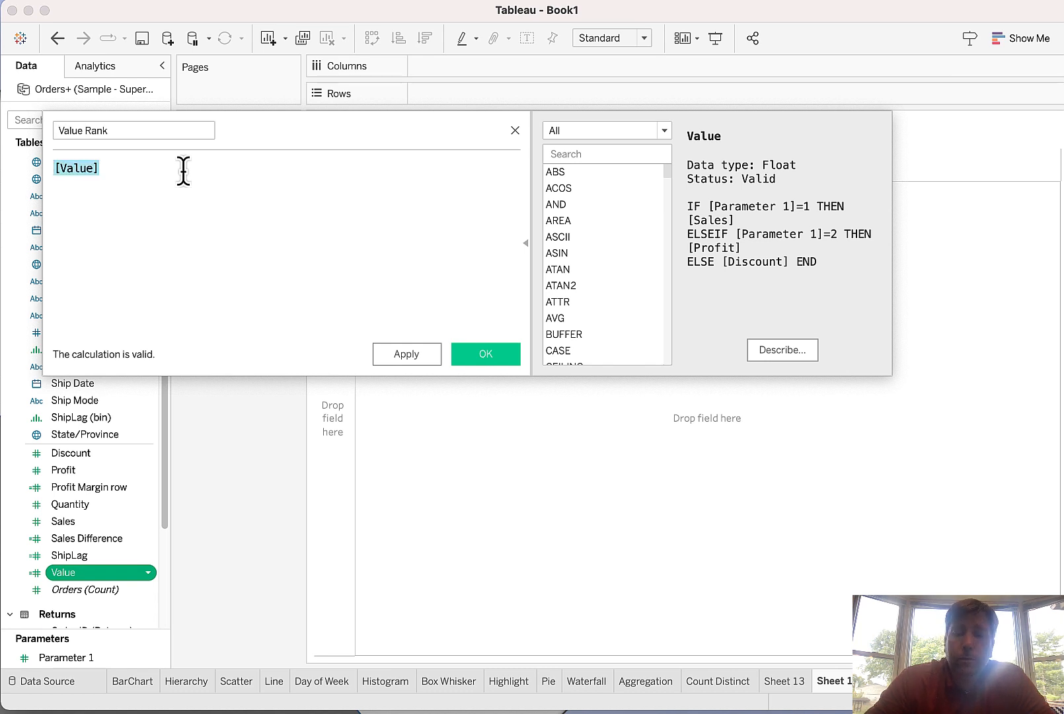
key("Left")
type("Rank")
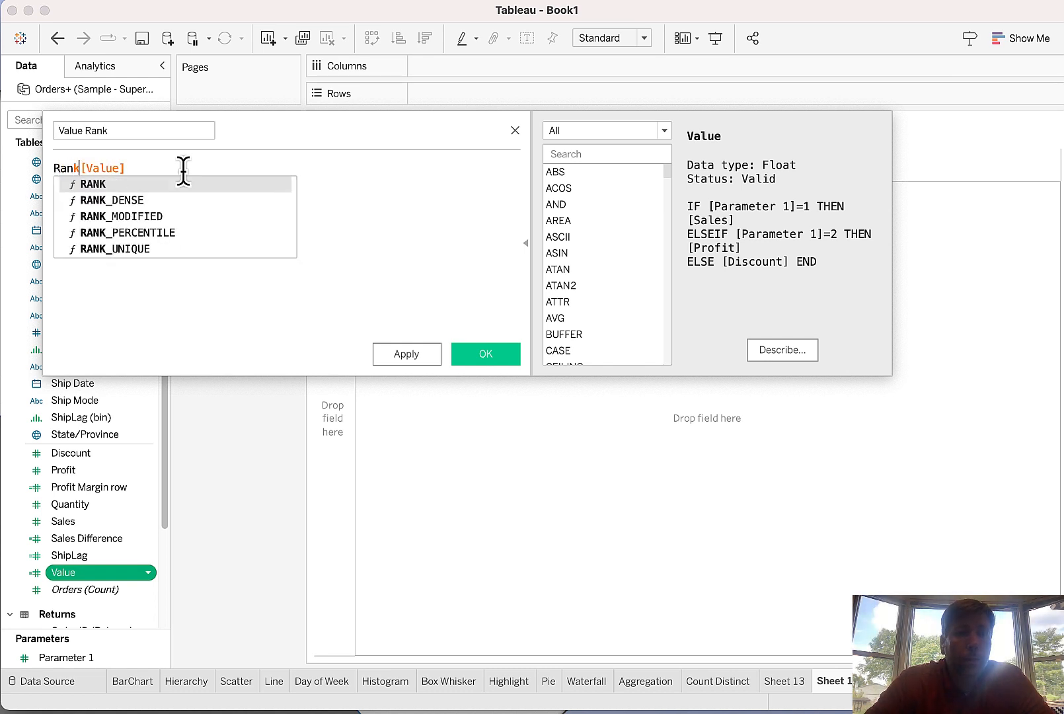
type("(")
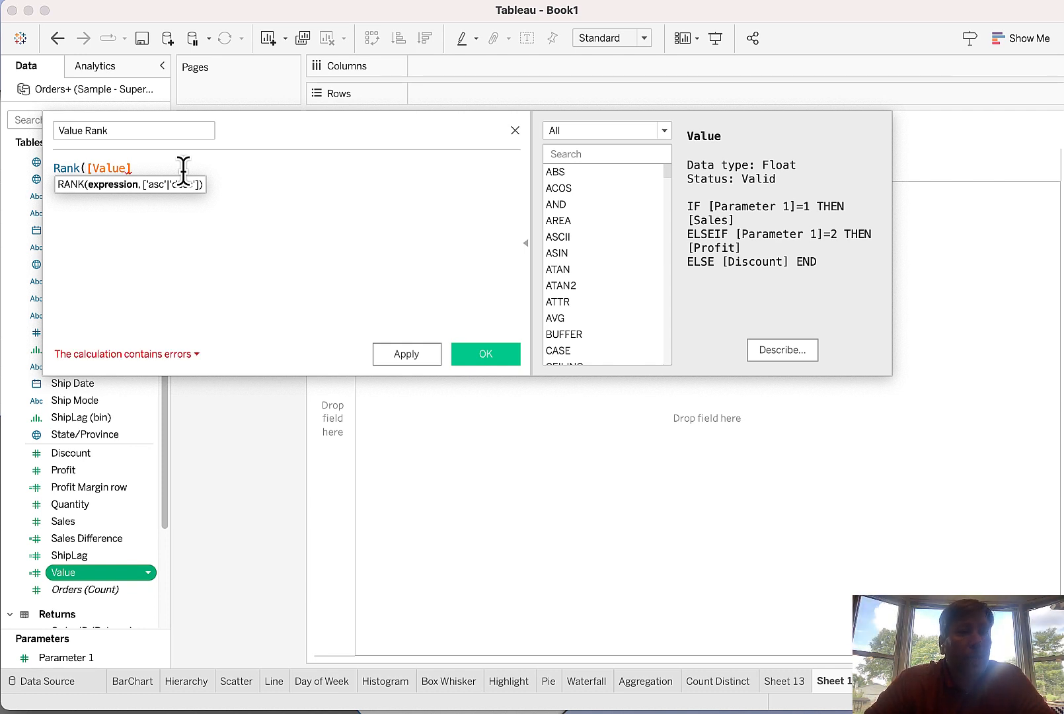
type("sum(")
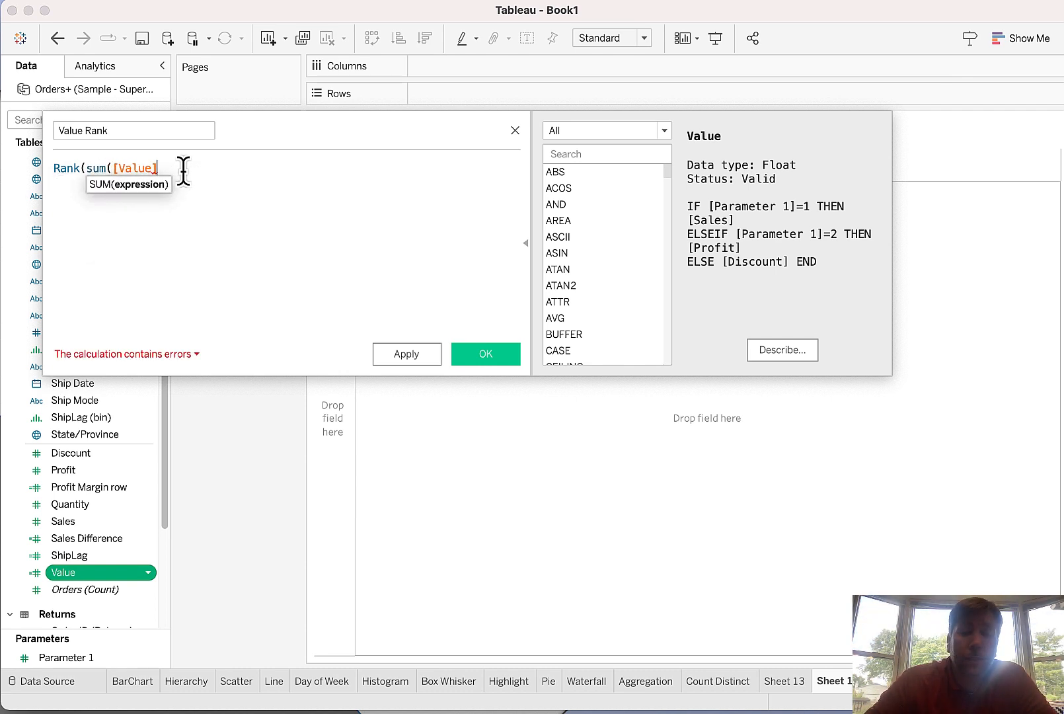
left_click(183, 170)
type(")")
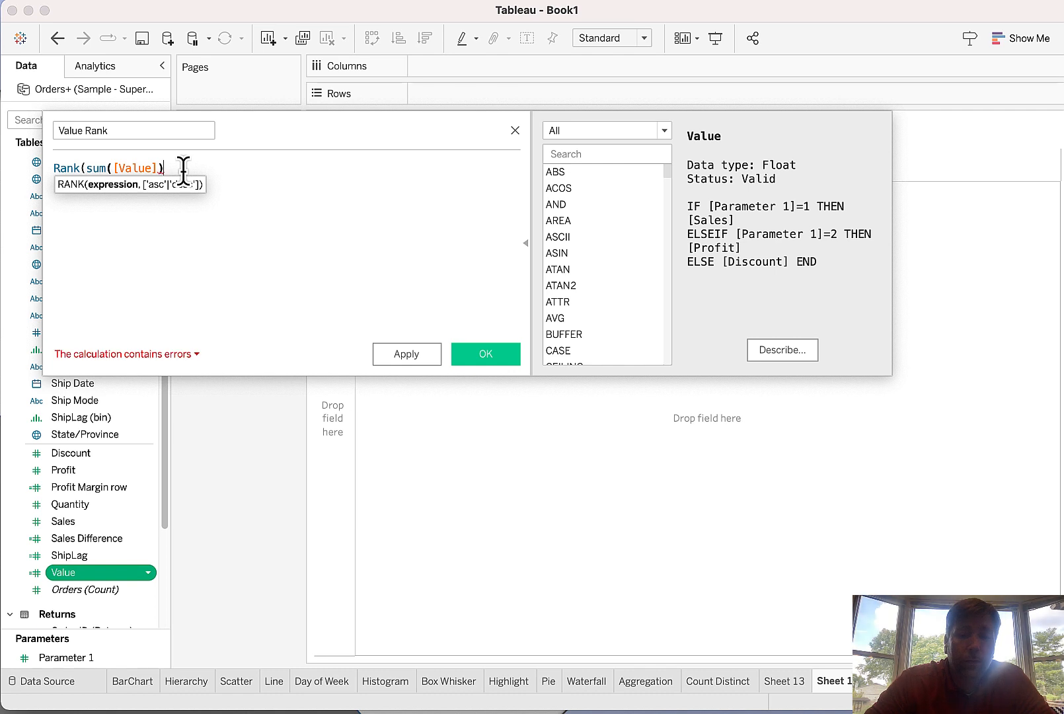
type(")")
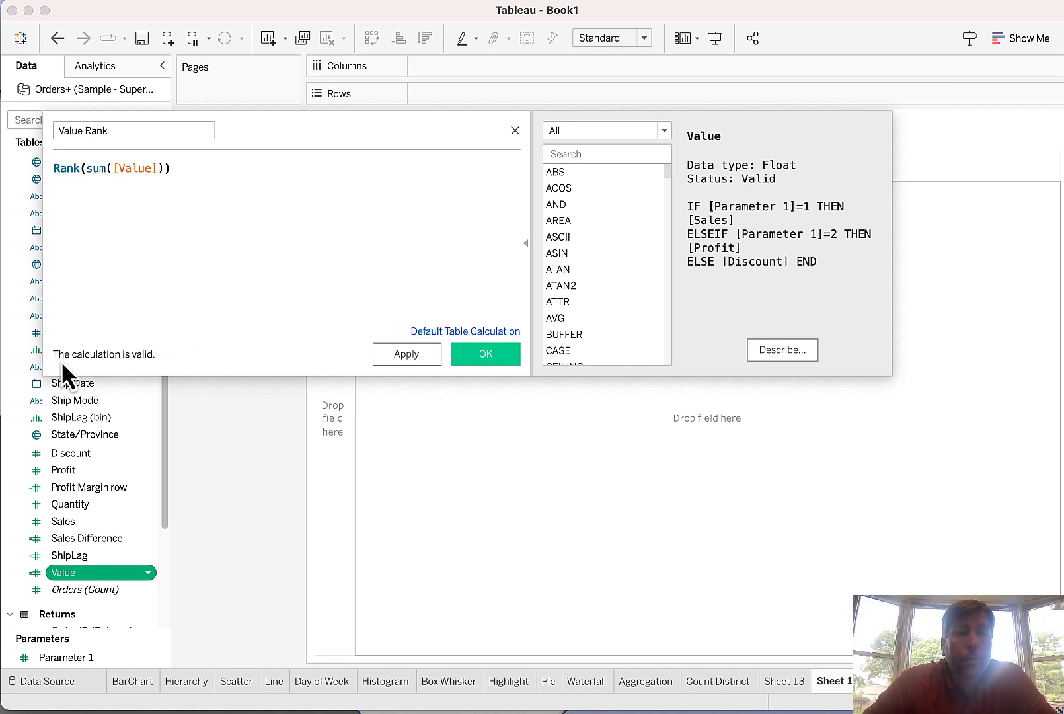
left_click(485, 355)
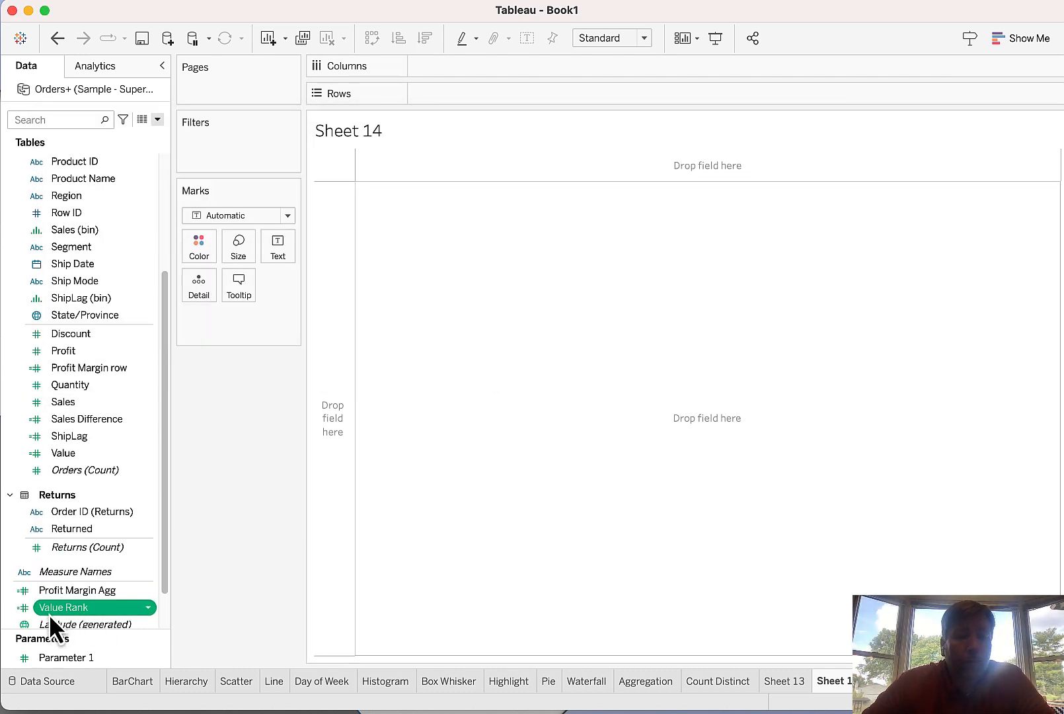
Step: Plot Value Rank on Rows against the year of Order Date on Columns
left_click_drag(57, 611, 451, 95)
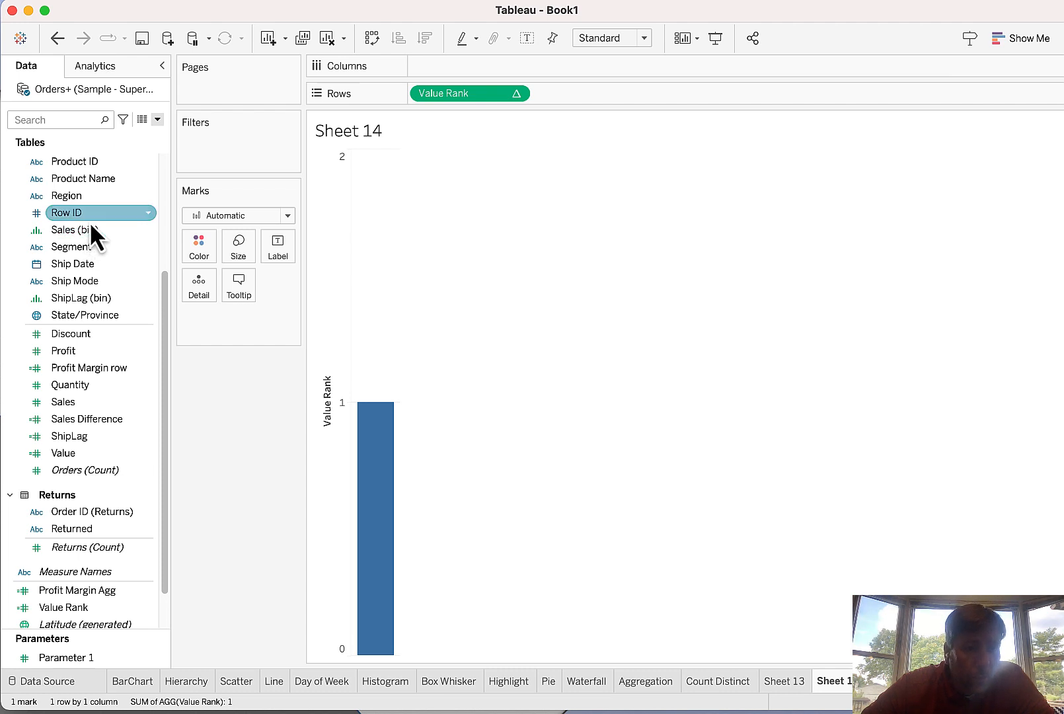
scroll(79, 291, "up", 5)
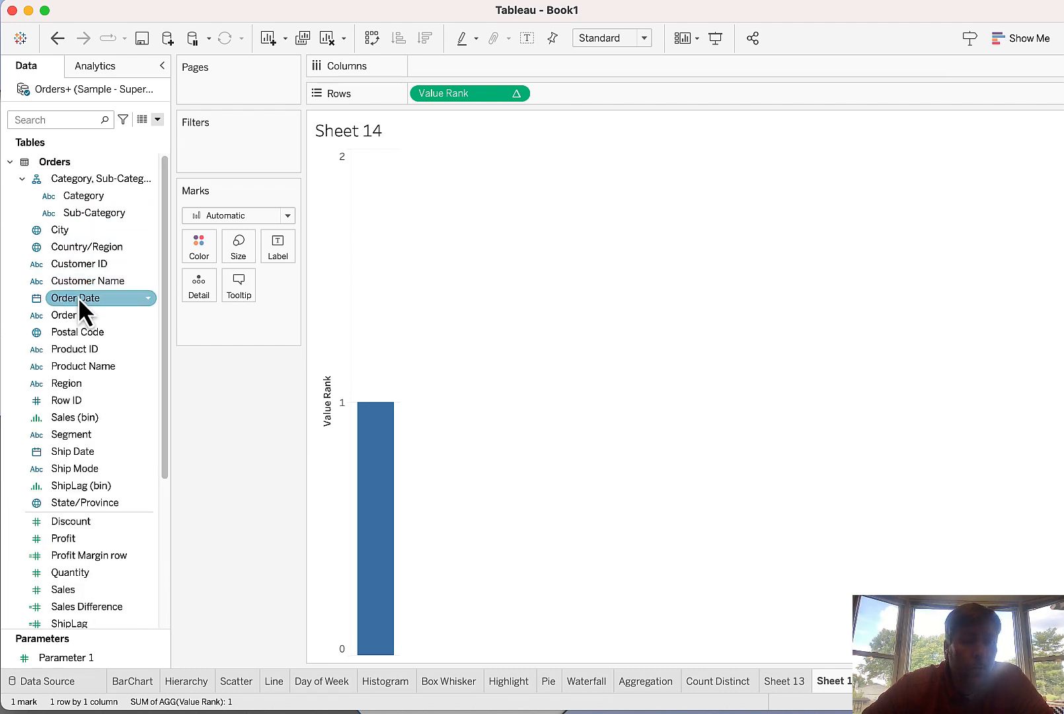
left_click_drag(78, 297, 450, 60)
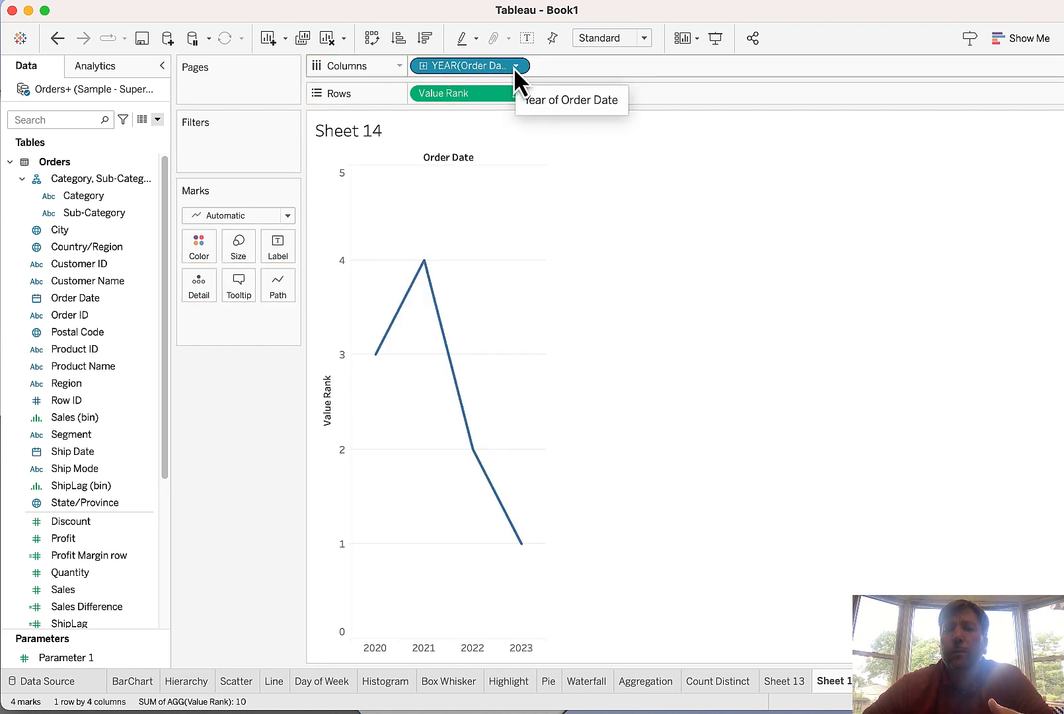
Step: Change Order Date on Columns to the discrete Month level and color the lines by Sub-Category
left_click(515, 66)
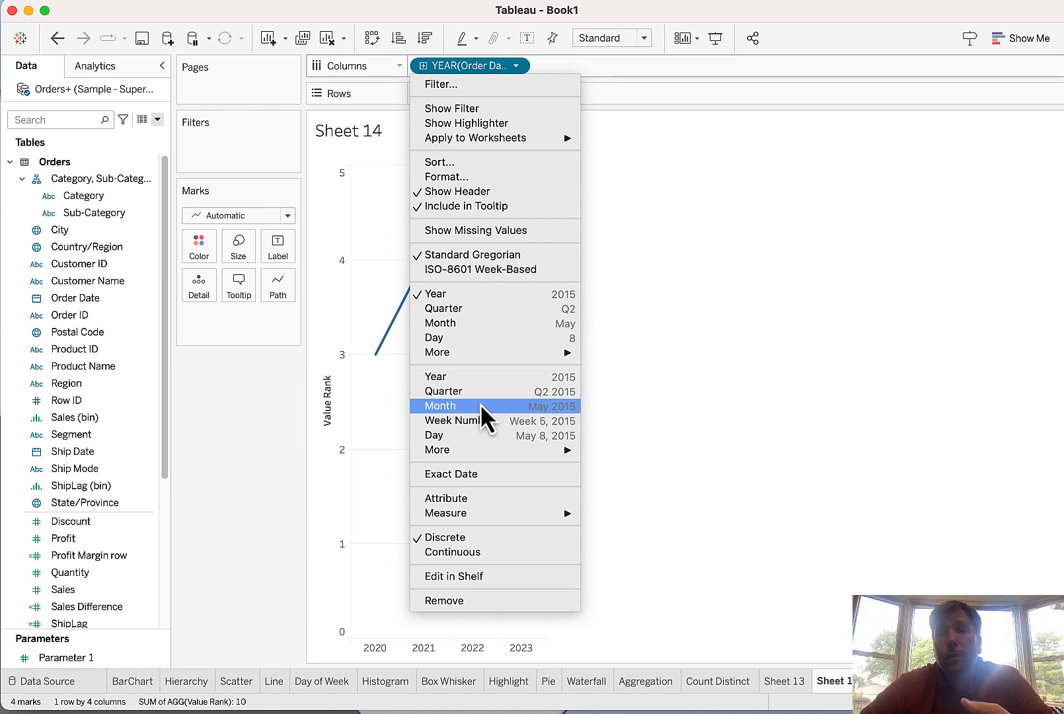
left_click(507, 322)
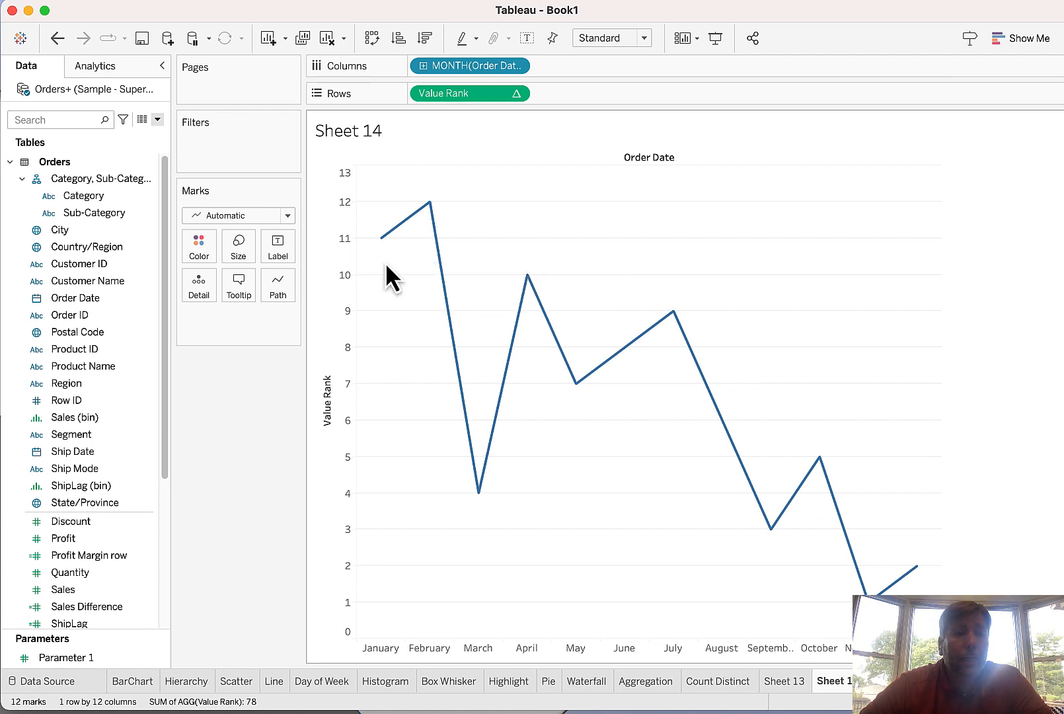
left_click(91, 213)
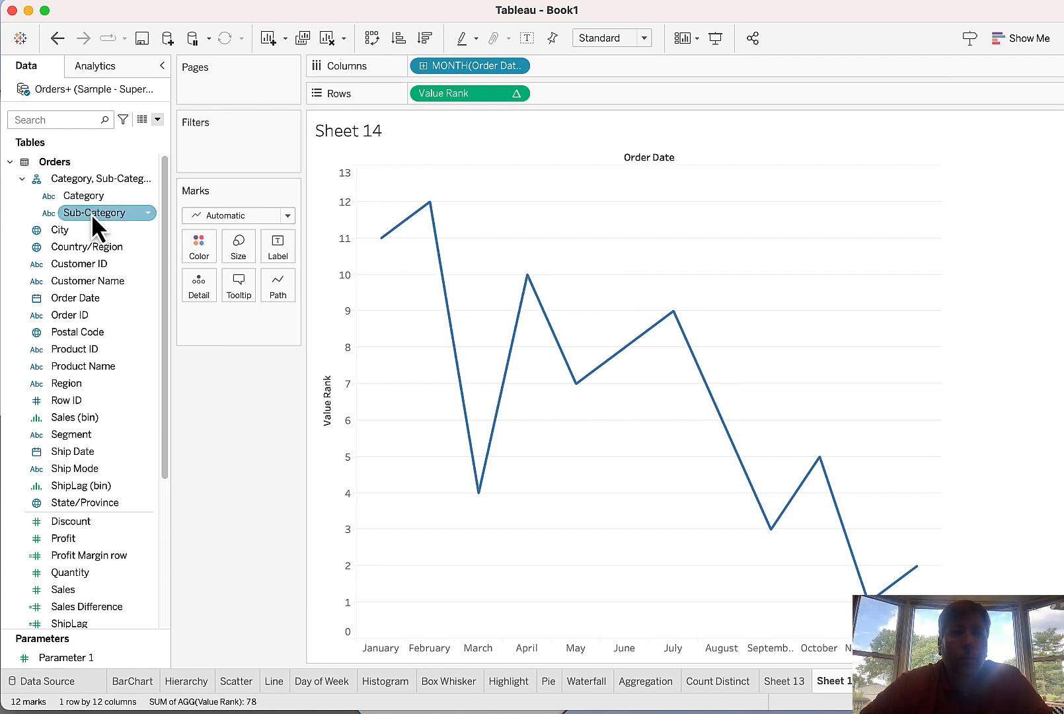
left_click_drag(89, 215, 199, 254)
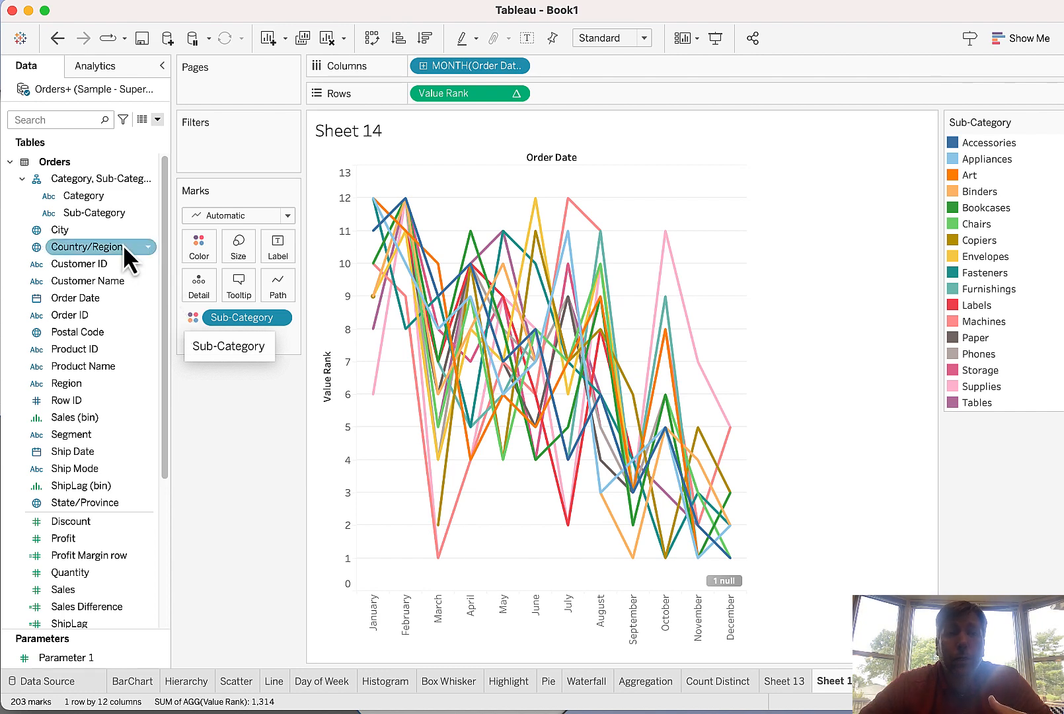
Step: Show a Category filter as a single-value dropdown and set it to Office Supplies
mouse_move(89, 201)
left_mouse_down()
mouse_move(157, 171)
mouse_move(77, 199)
left_mouse_up()
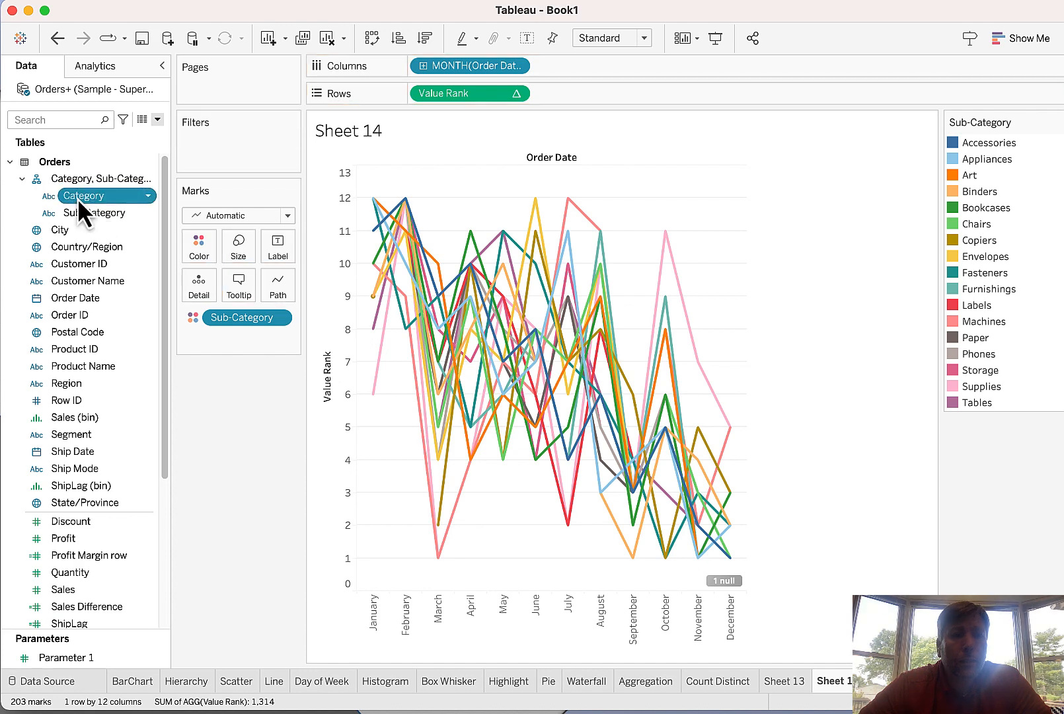
left_click(146, 197)
left_click(174, 221)
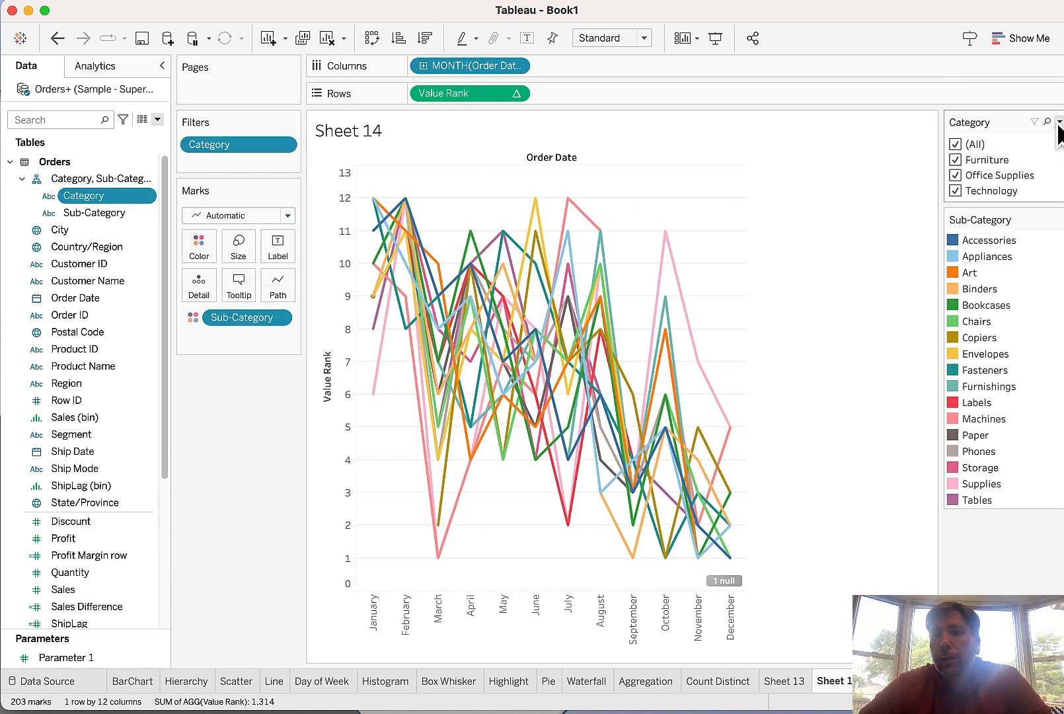
left_click(1060, 122)
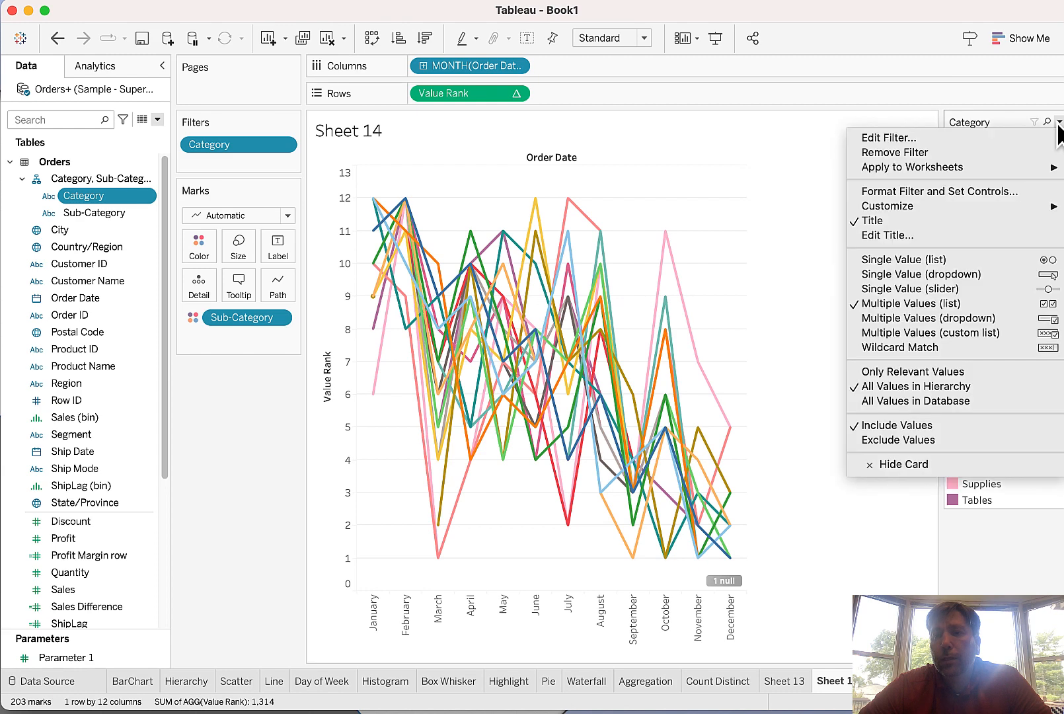
left_click(934, 275)
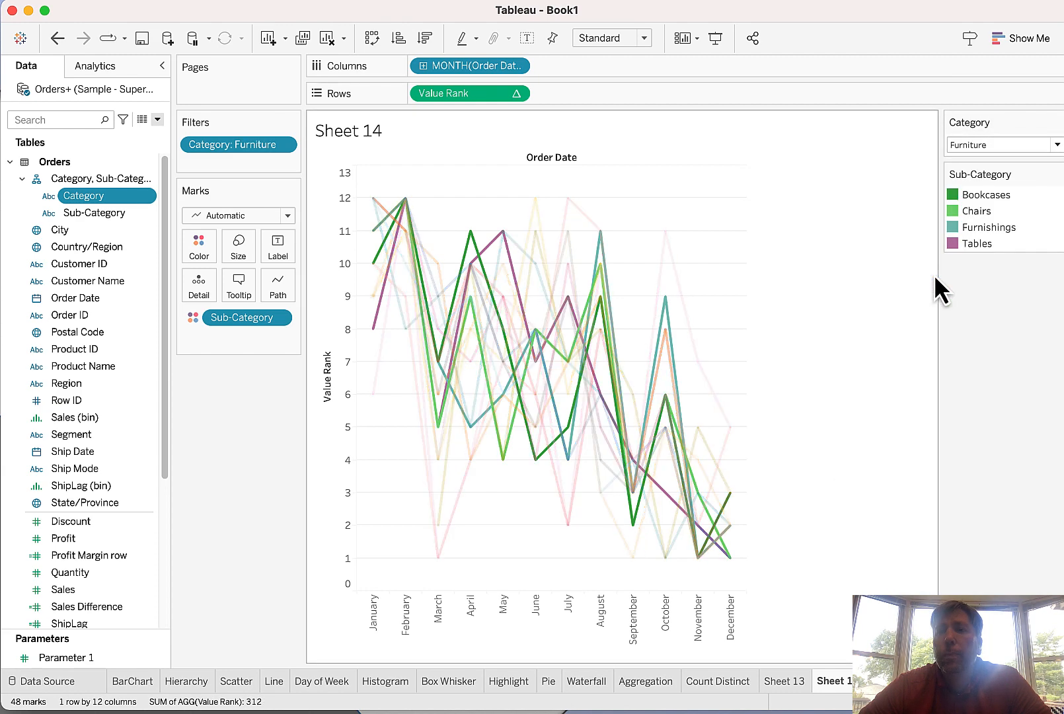
left_click(1058, 147)
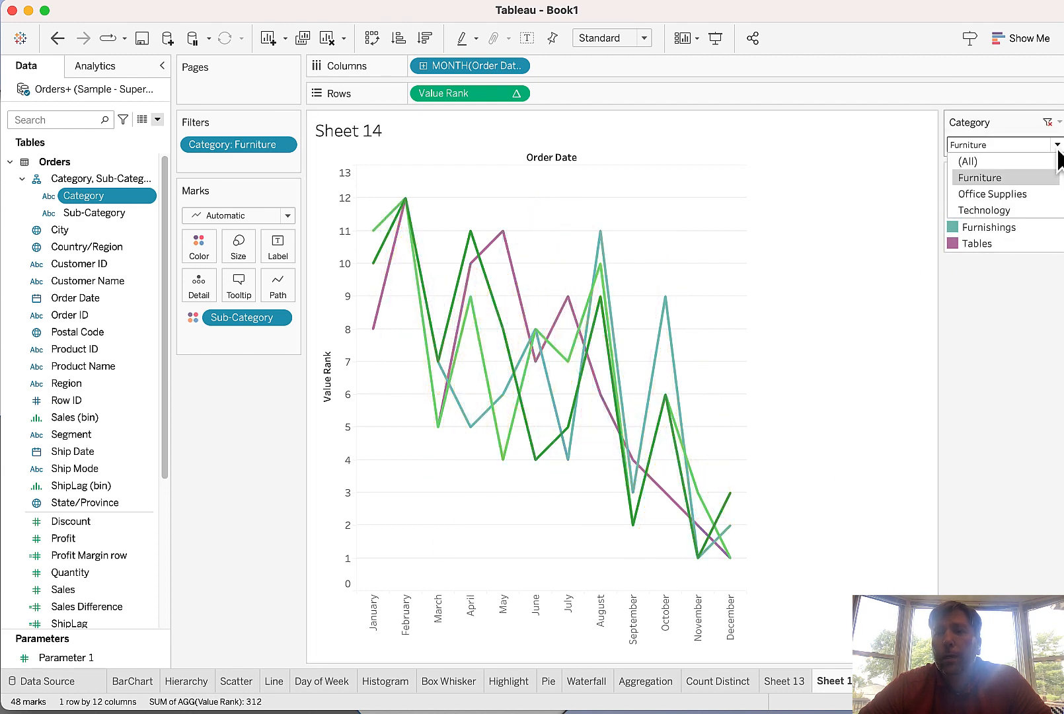
left_click(1017, 194)
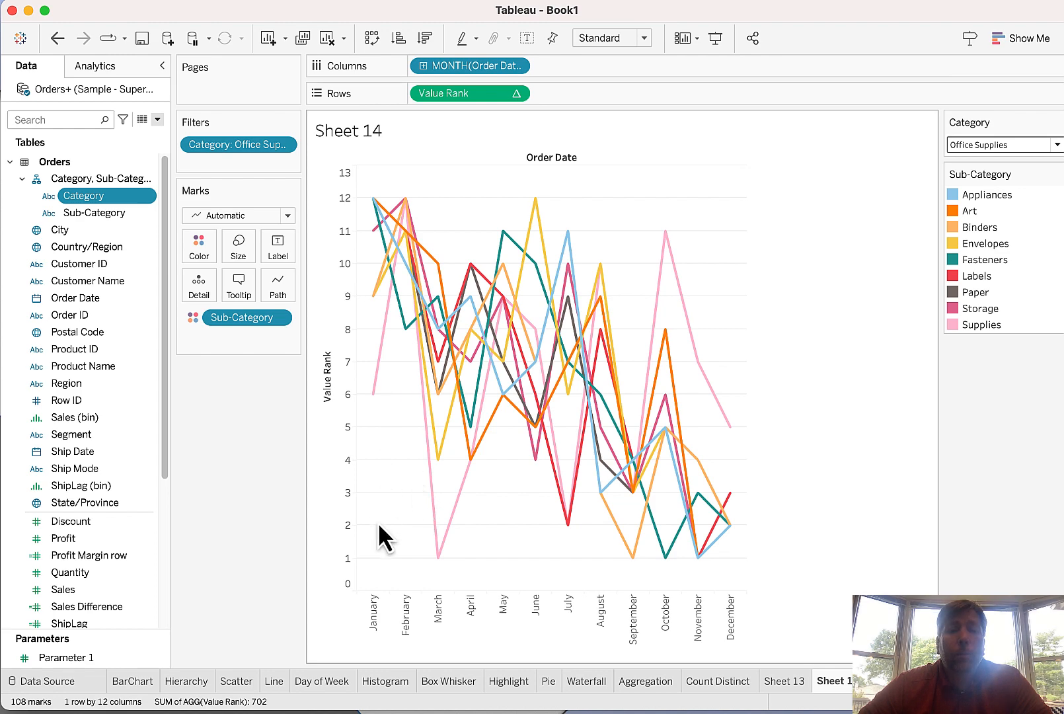
Step: Compute the Value Rank table calculation on Rows using Sub-Category
mouse_move(380, 240)
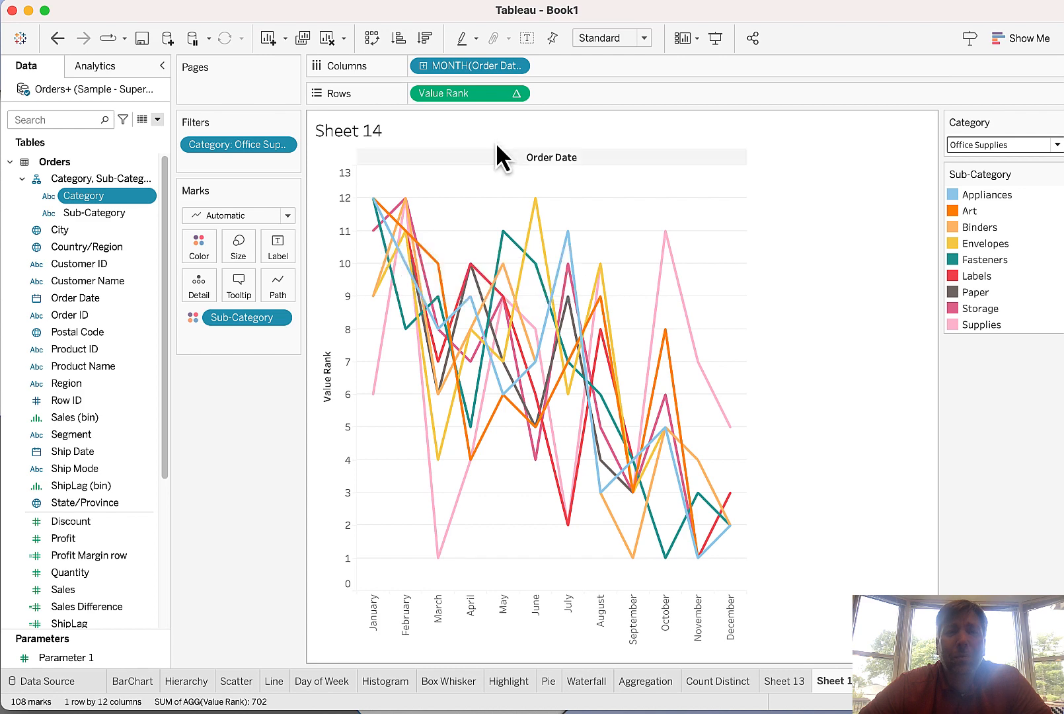
left_click(516, 94)
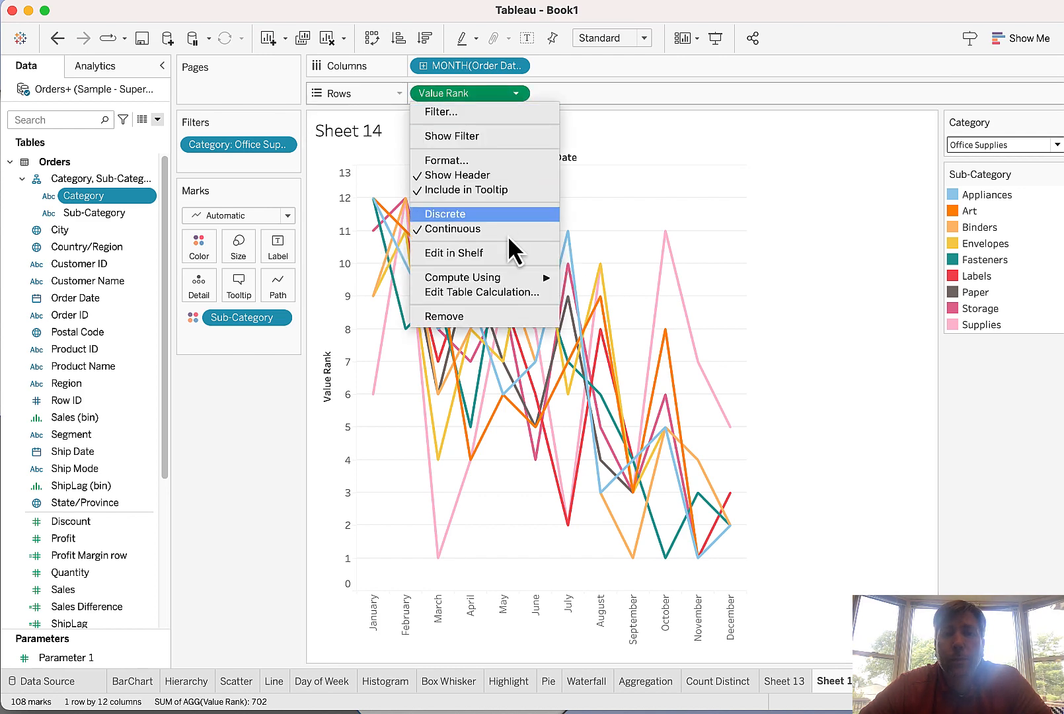
mouse_move(497, 278)
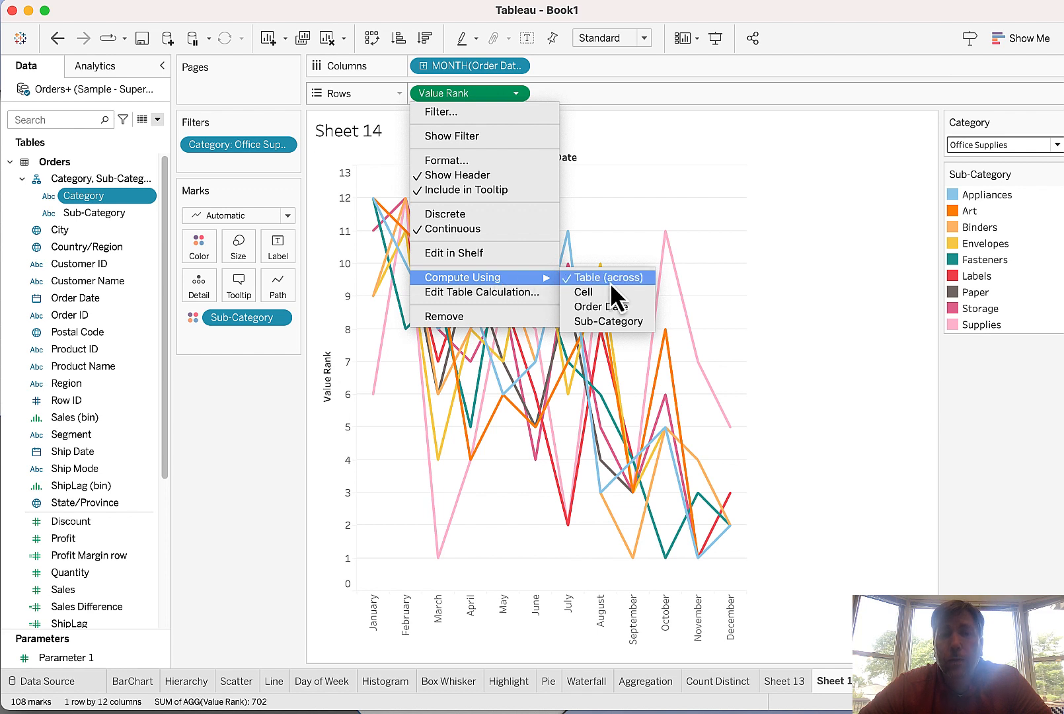
left_click(602, 322)
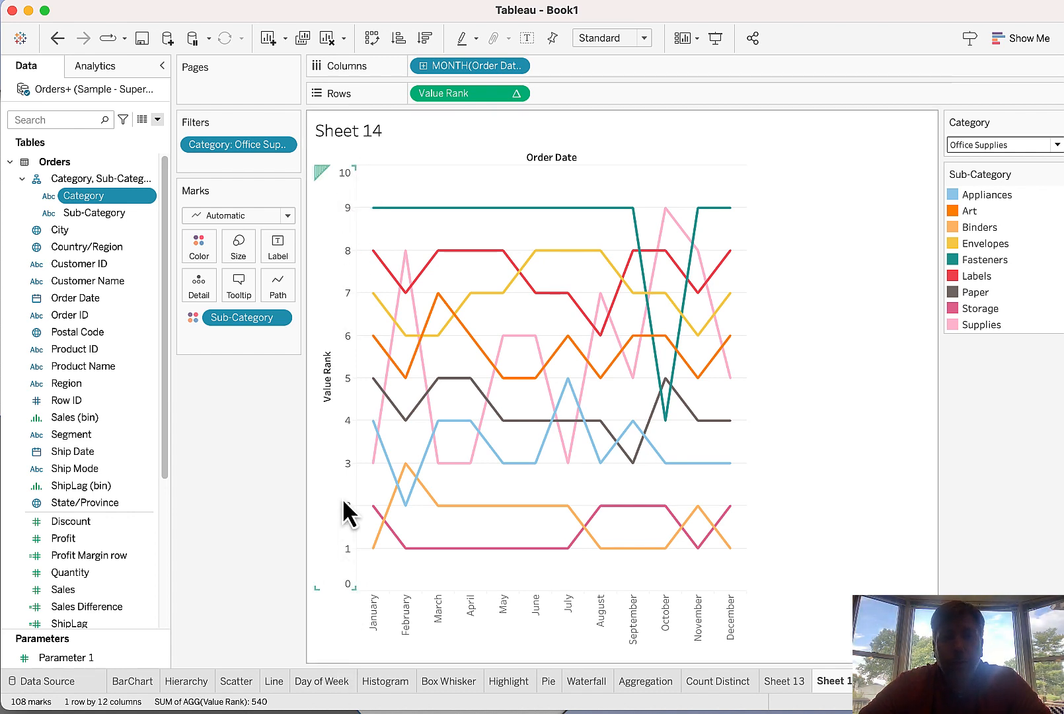
Step: Reverse the scale of the Value Rank axis and deselect the axis
right_click(350, 353)
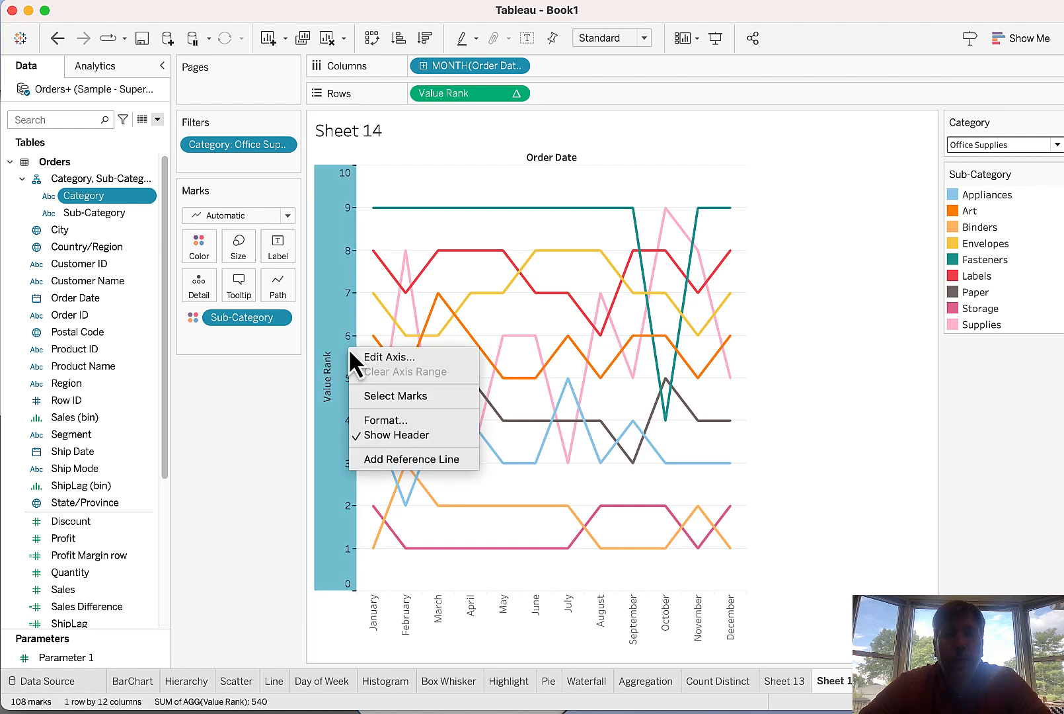
left_click(387, 359)
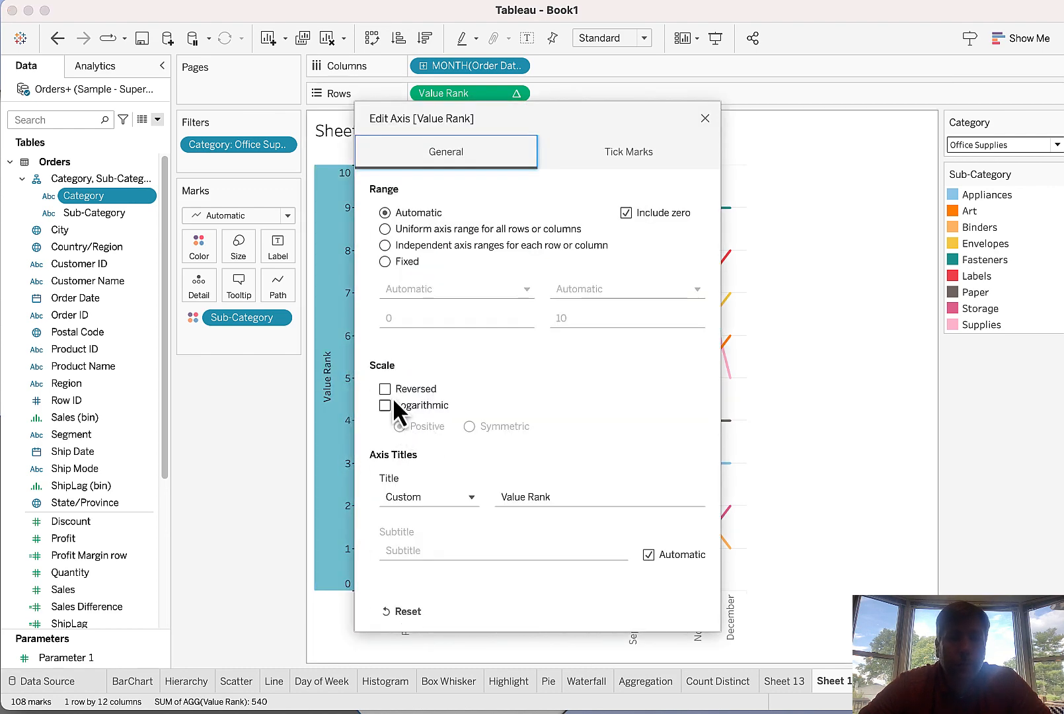
left_click(386, 391)
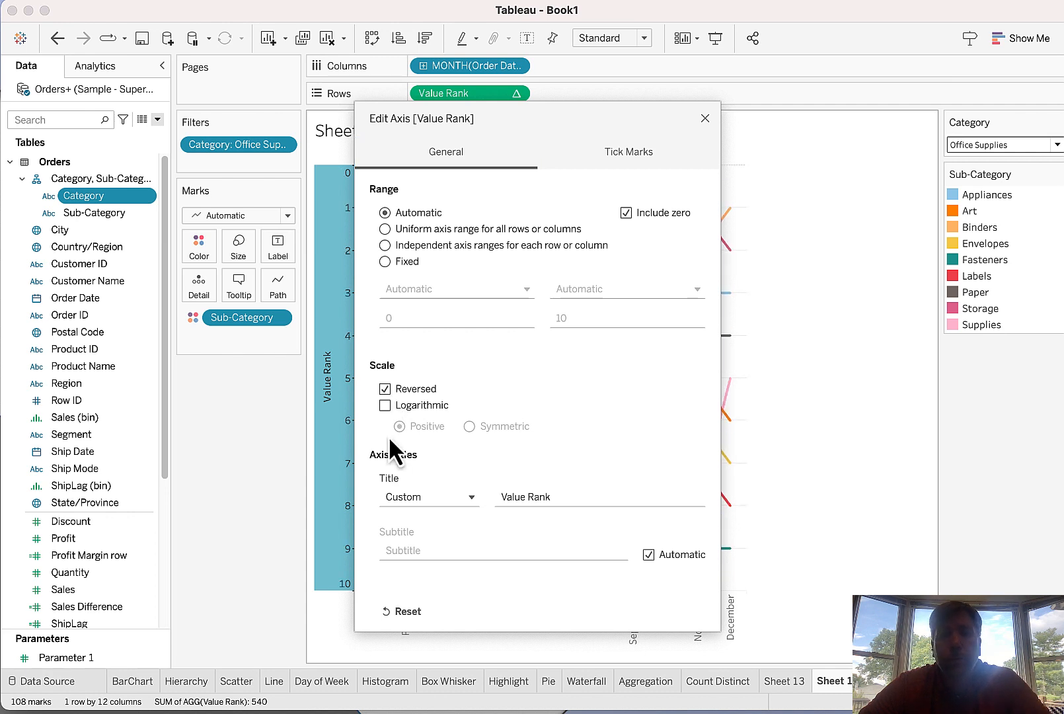
left_click(705, 118)
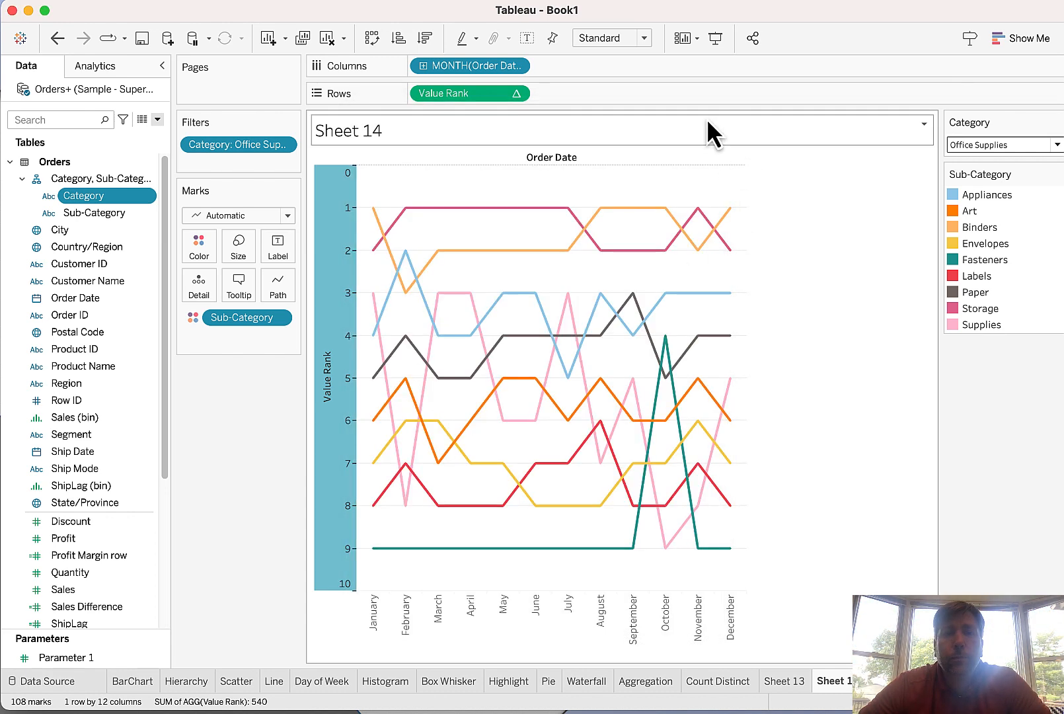
left_click(794, 270)
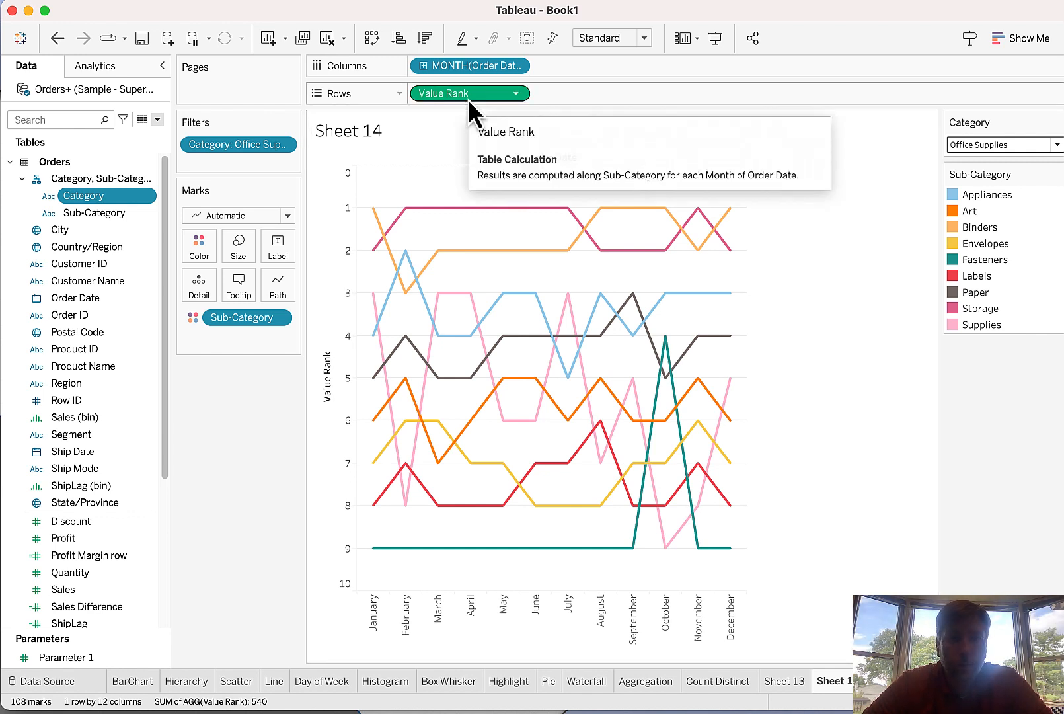
Step: Duplicate Value Rank on Rows beside the original and combine the two as a dual axis
left_click_drag(468, 99, 596, 95)
left_click_drag(598, 101, 598, 100)
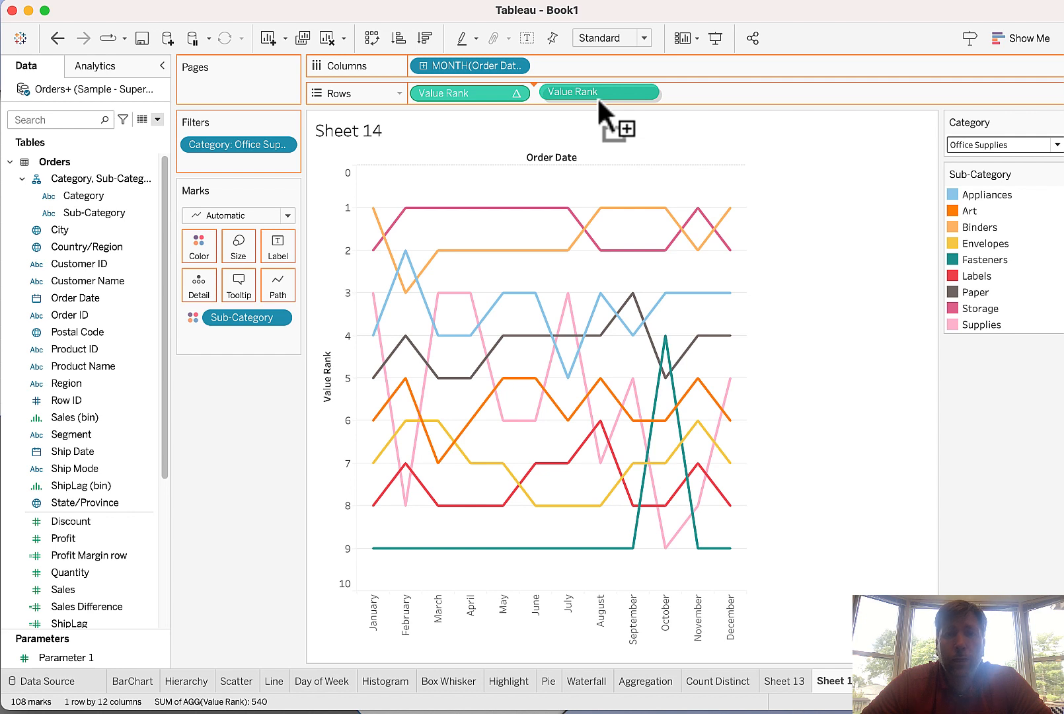
left_click_drag(598, 100, 598, 100)
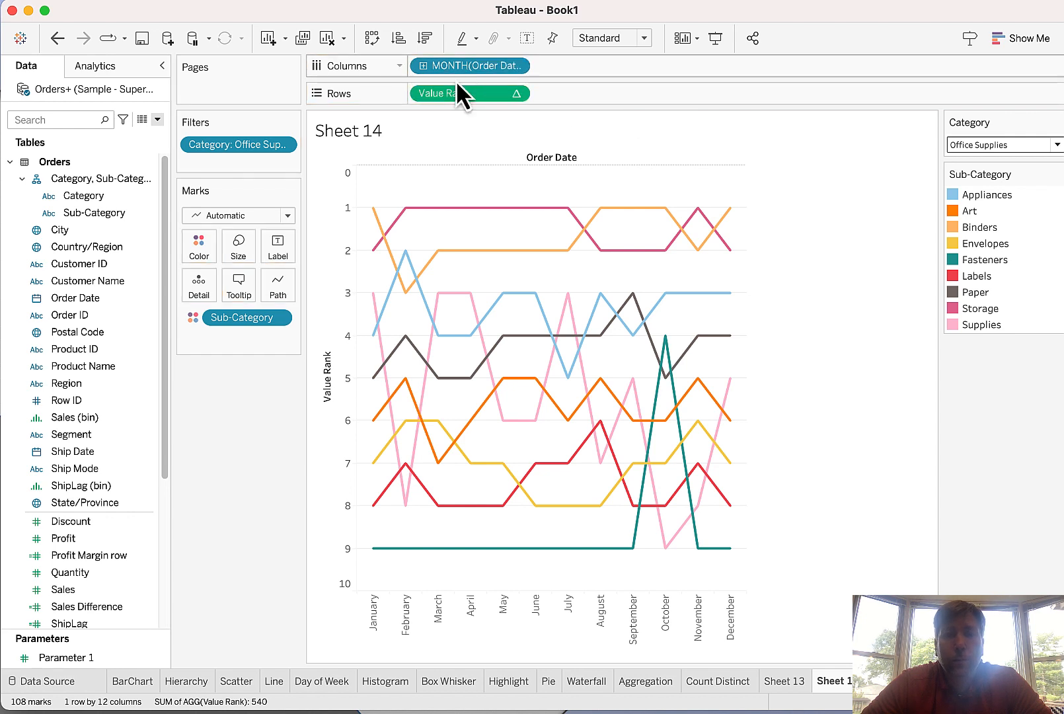
left_click_drag(452, 96, 592, 96)
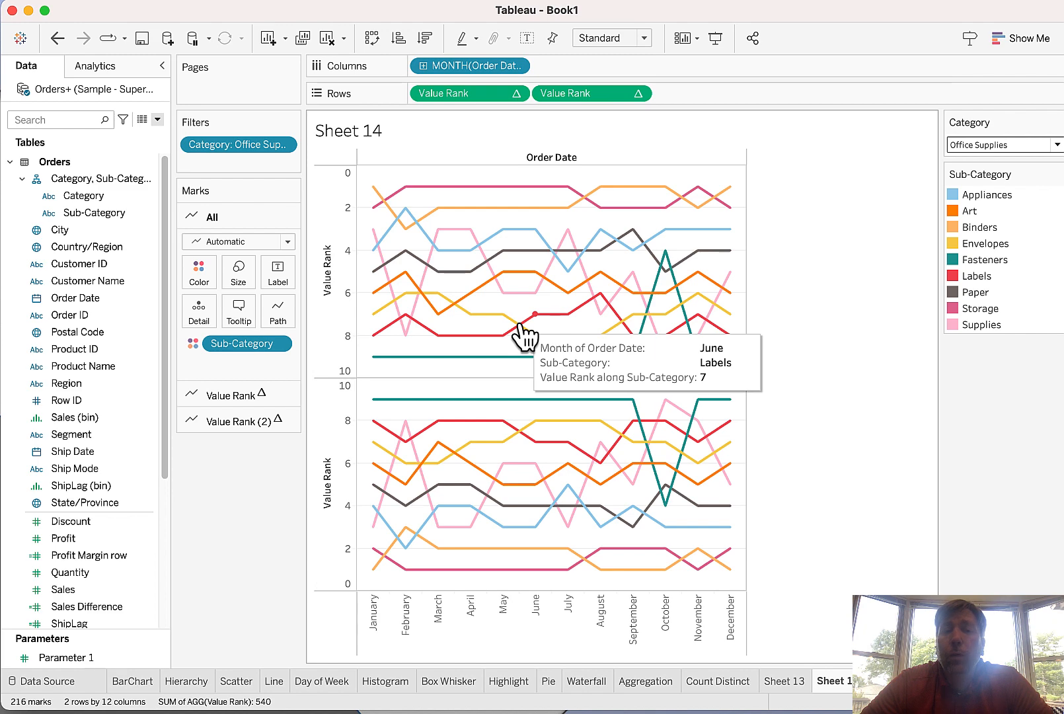
left_click(639, 94)
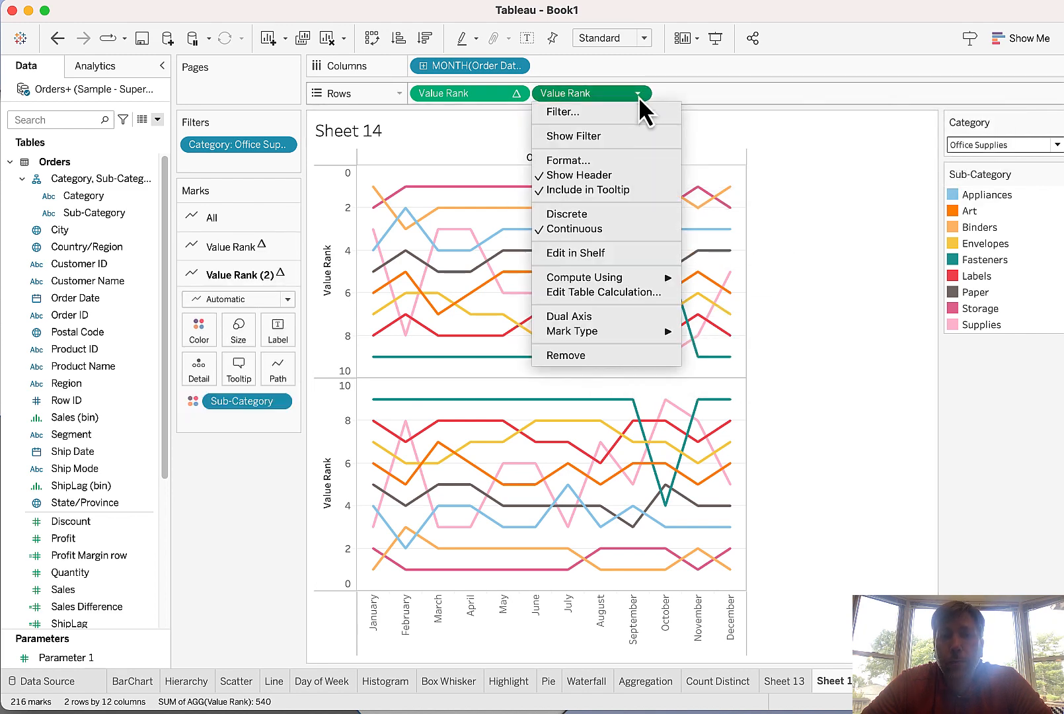
left_click(594, 317)
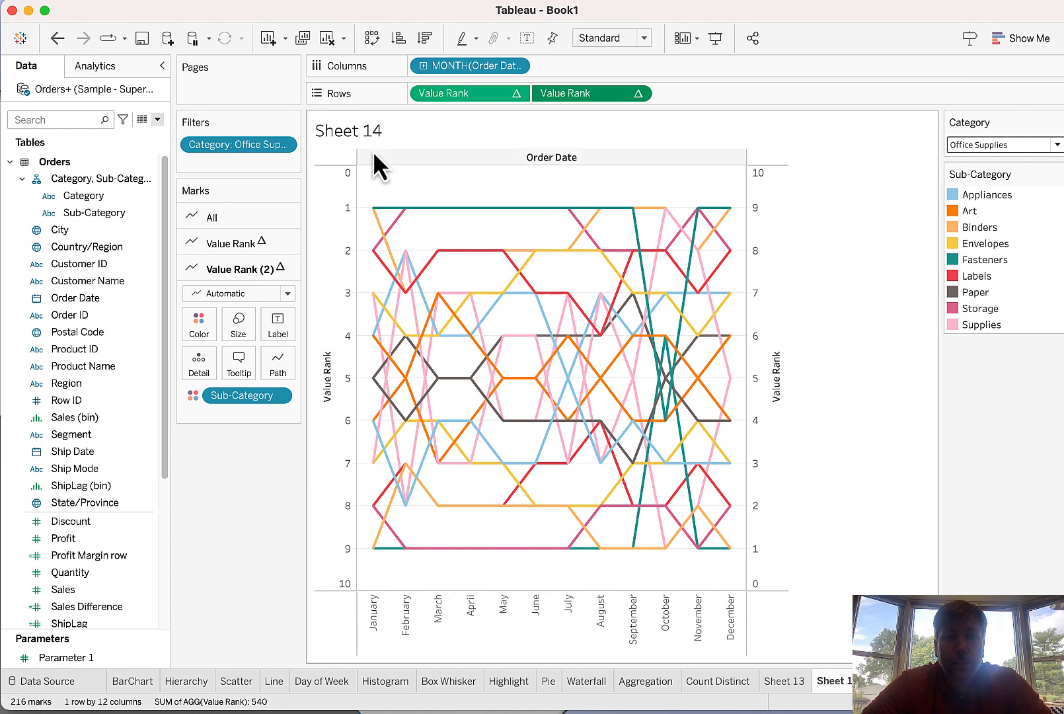
Step: Synchronize the two Value Rank axes on the reversed scale
right_click(758, 293)
left_click(791, 373)
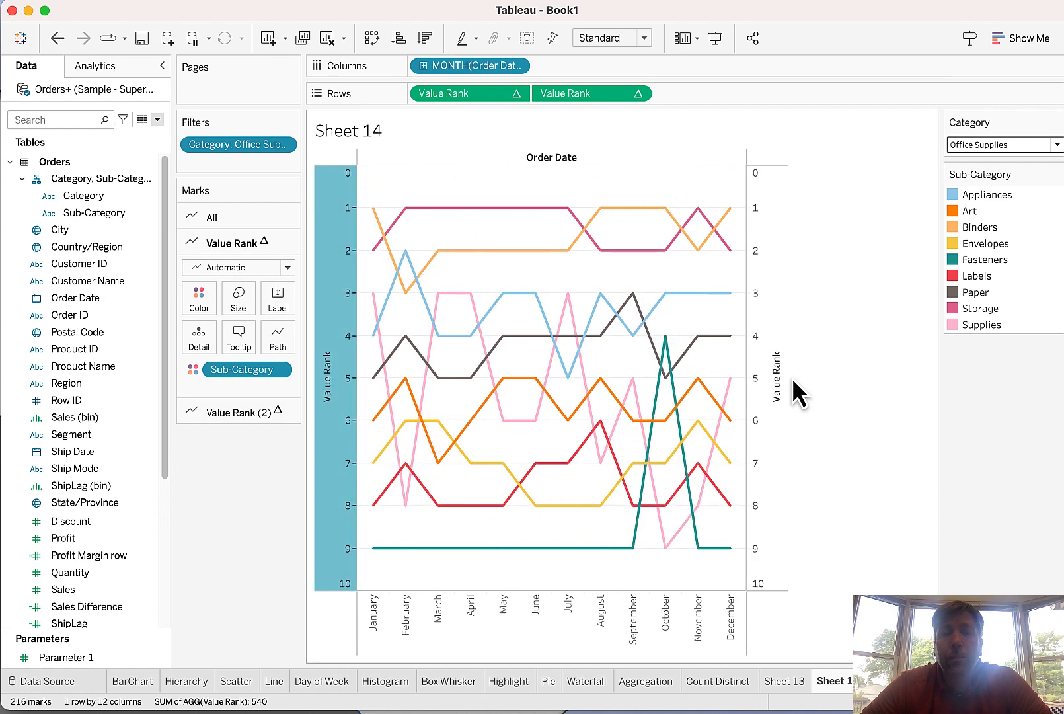
left_click(417, 331)
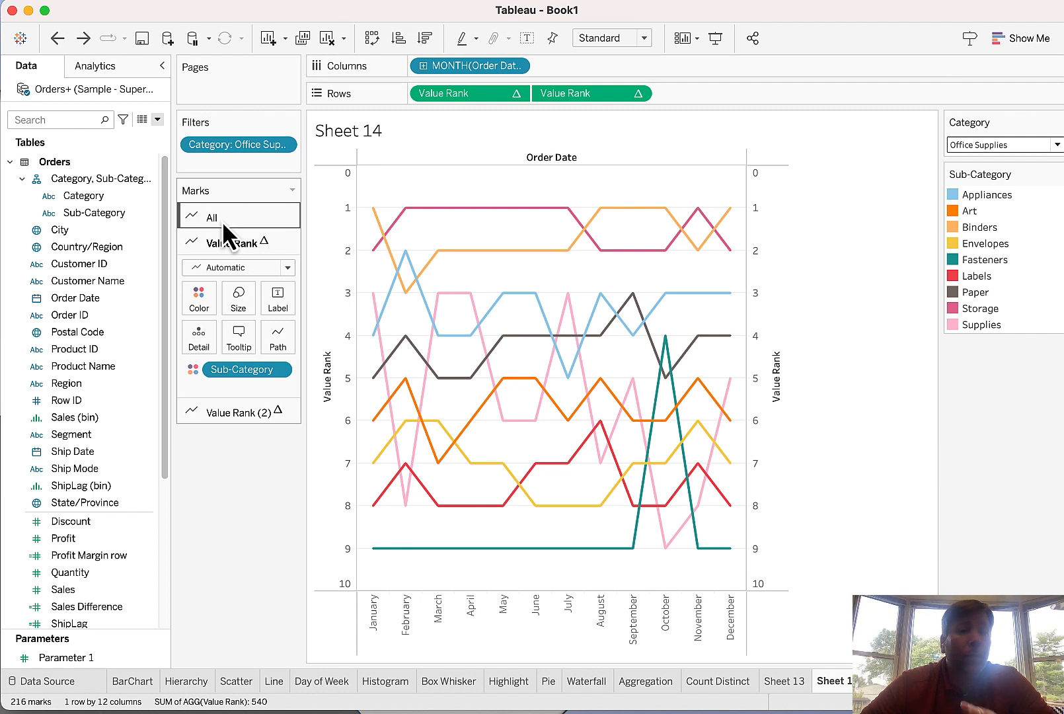
Step: Set the mark type of the second Value Rank to Circle
left_click(225, 243)
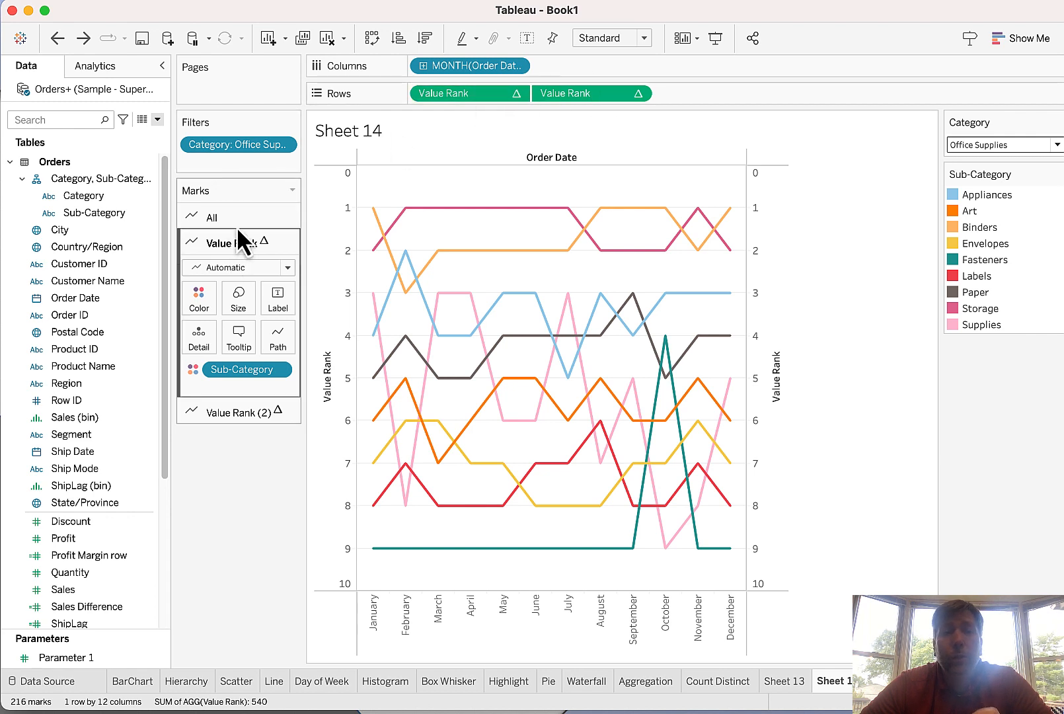
left_click(225, 413)
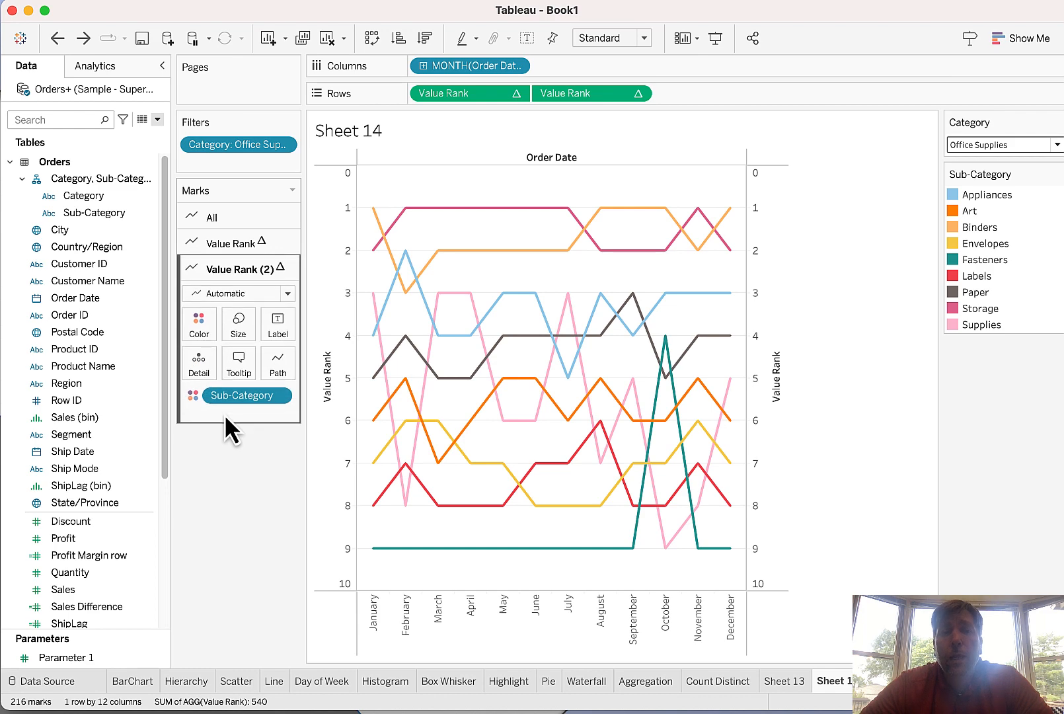
mouse_move(503, 405)
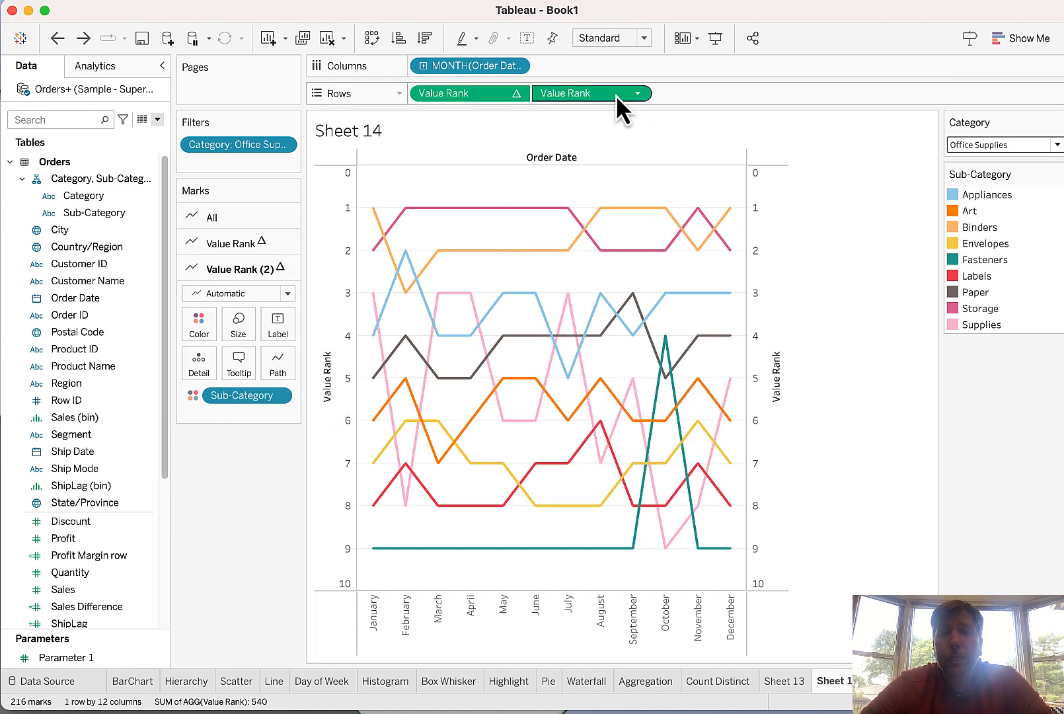
left_click(288, 293)
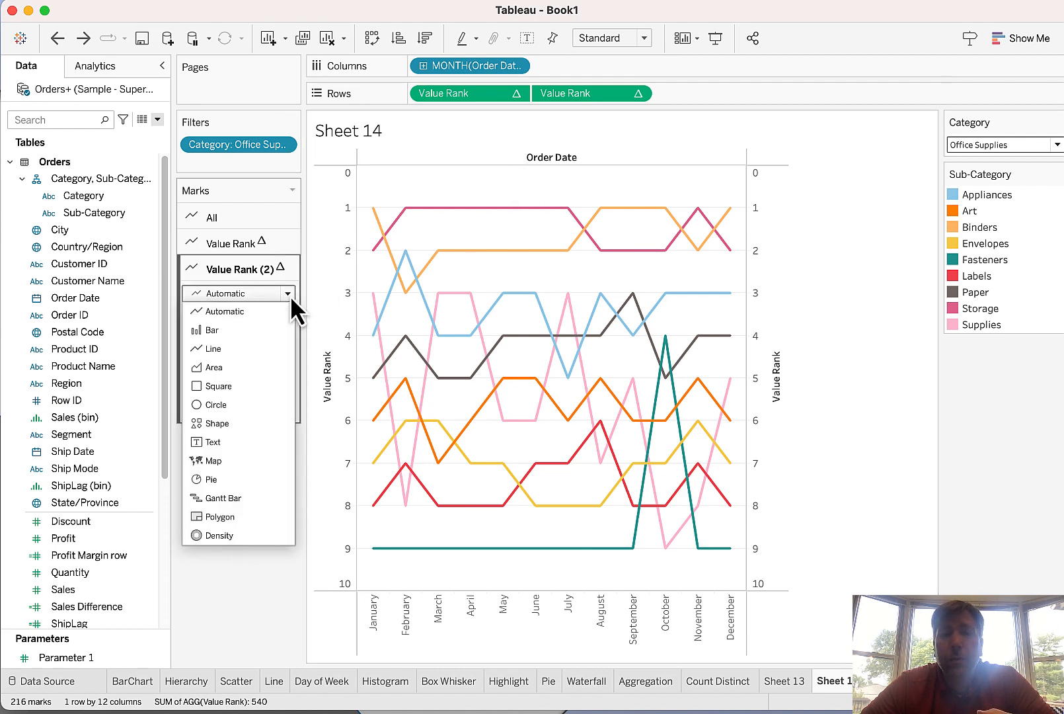
left_click(244, 405)
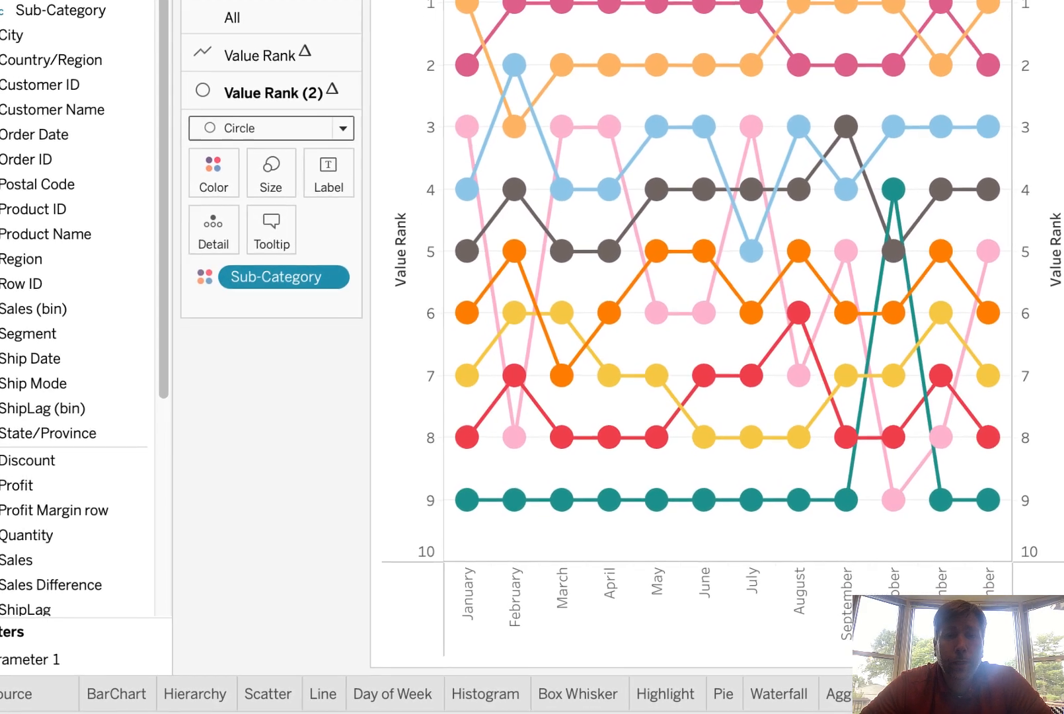
Step: Label the circle marks with Value Rank, centring the labels horizontally and aligning them vertically to the middle
left_click_drag(568, 3, 343, 148)
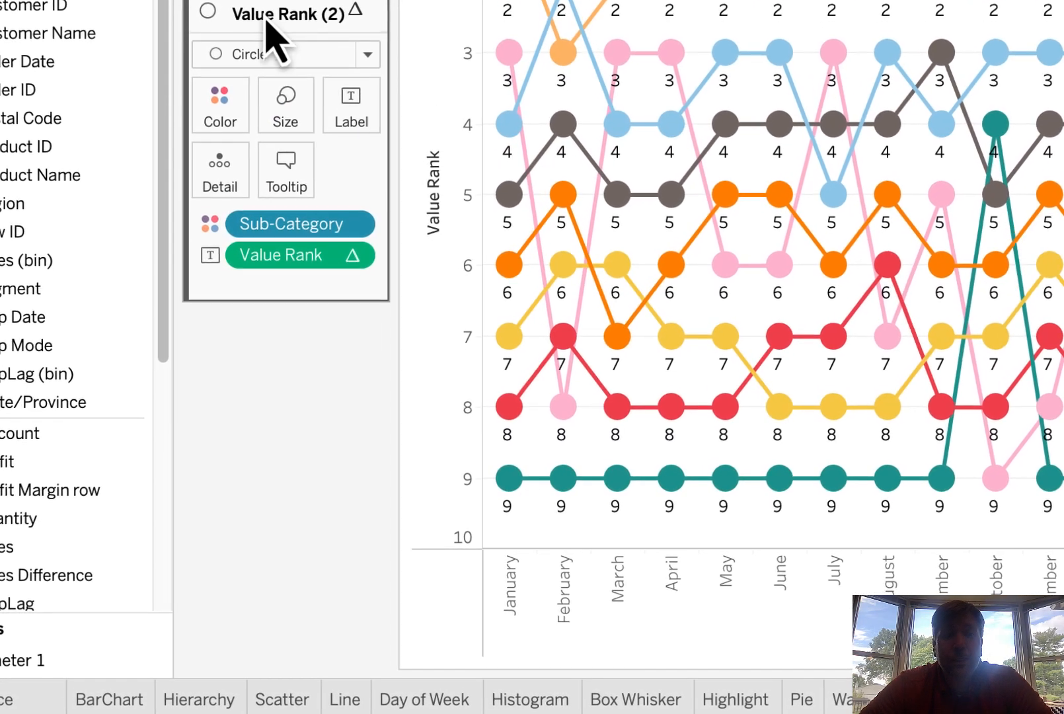
mouse_move(563, 52)
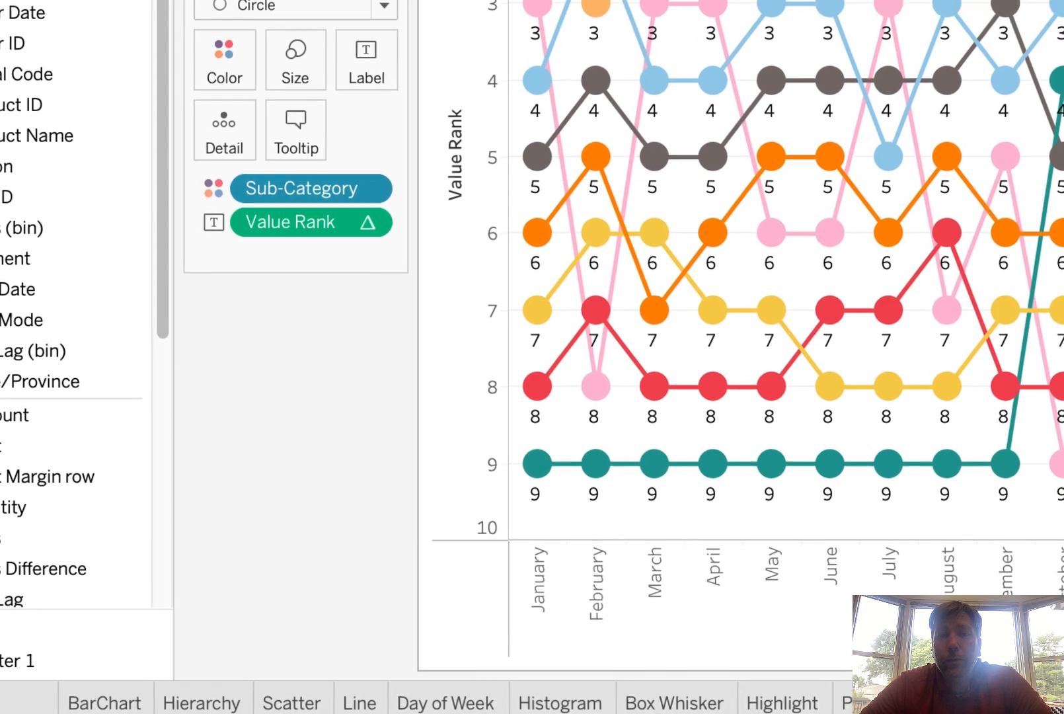
mouse_move(712, 77)
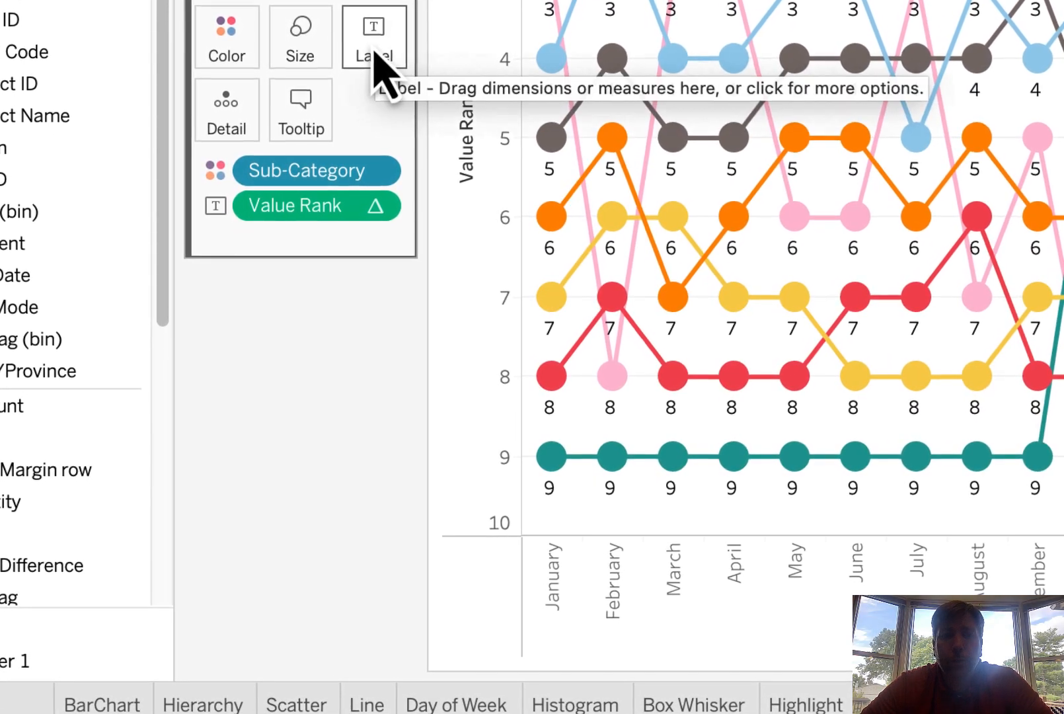
left_click(374, 53)
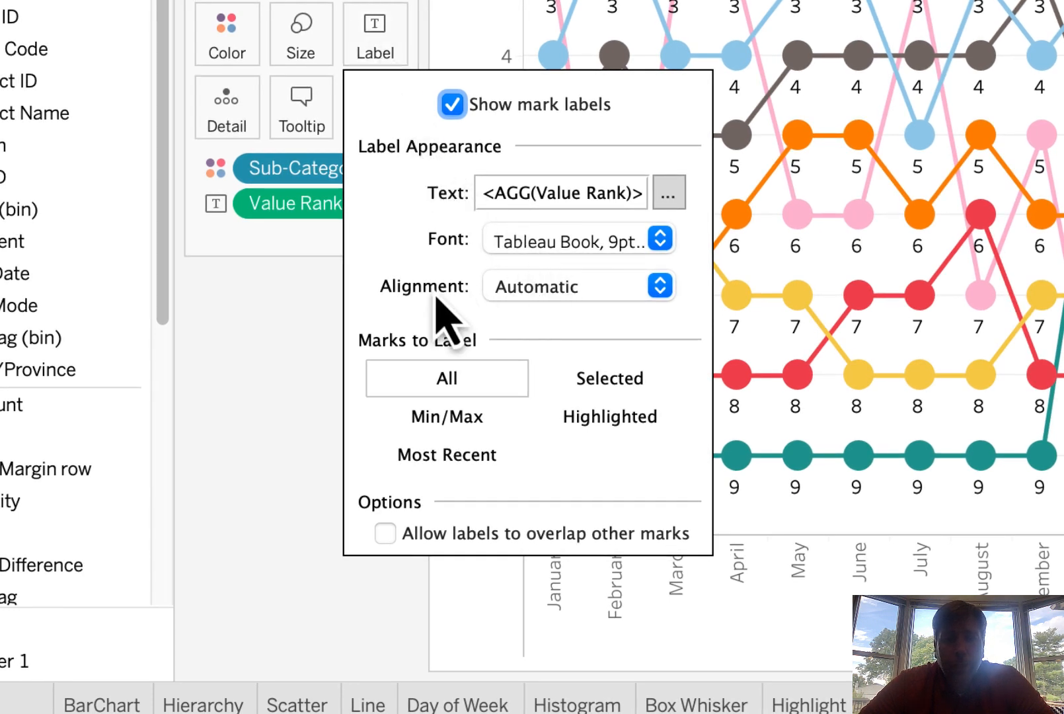
left_click(660, 285)
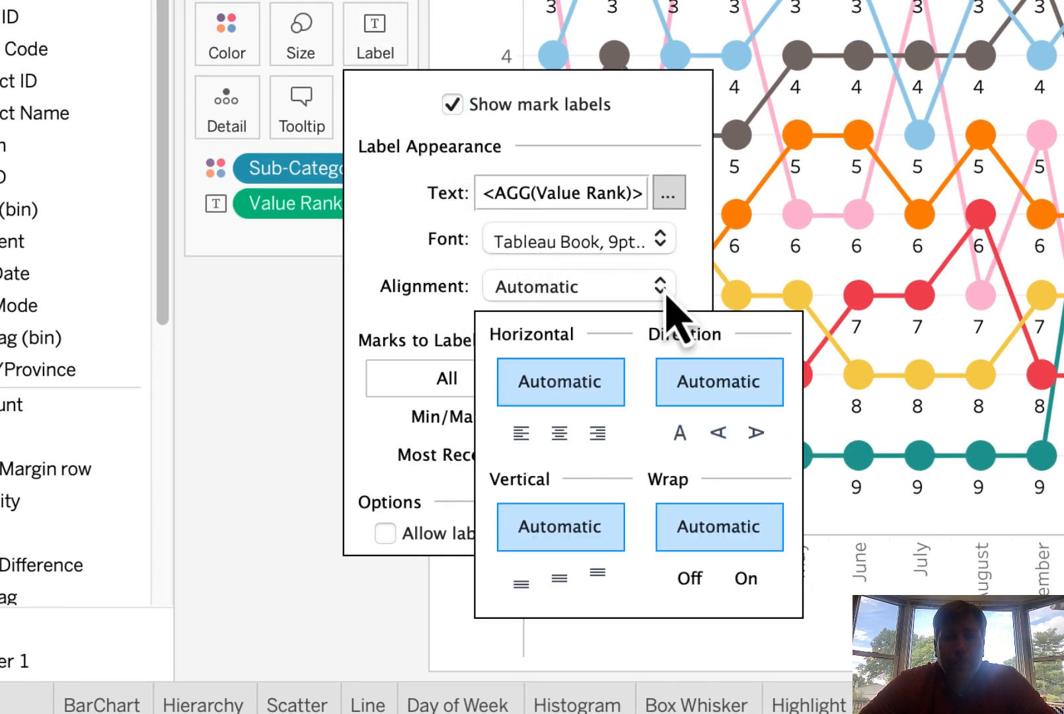
left_click(559, 433)
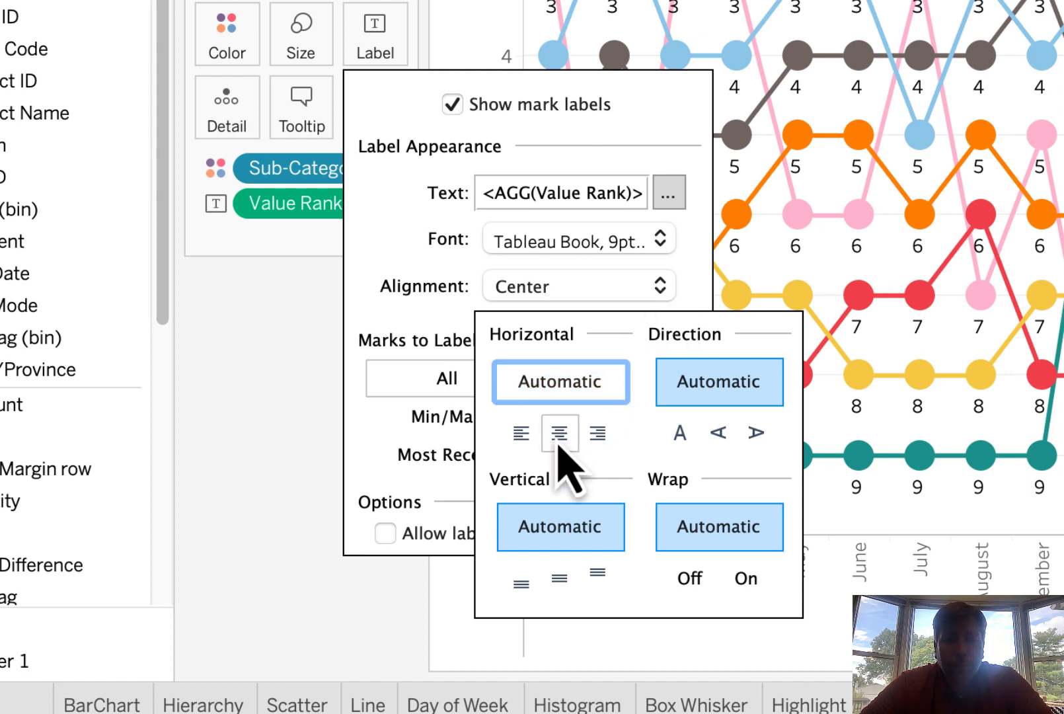
left_click(559, 579)
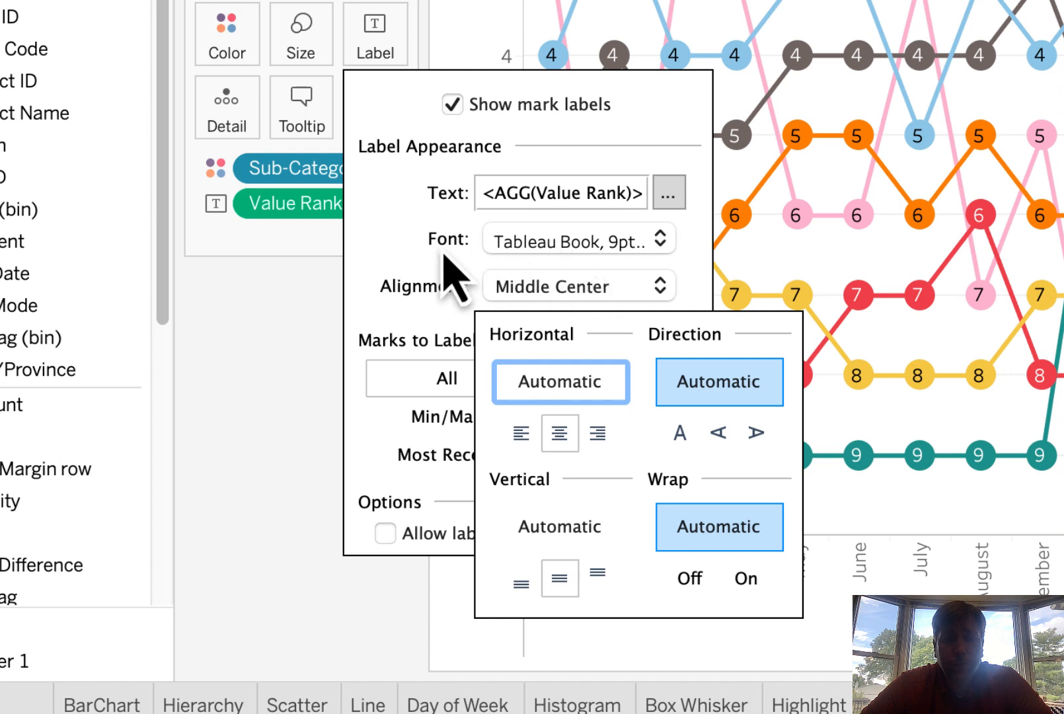
Step: Format the rank labels in white, bold, size 11 text, and undo a trial widening of the chart
left_click(661, 241)
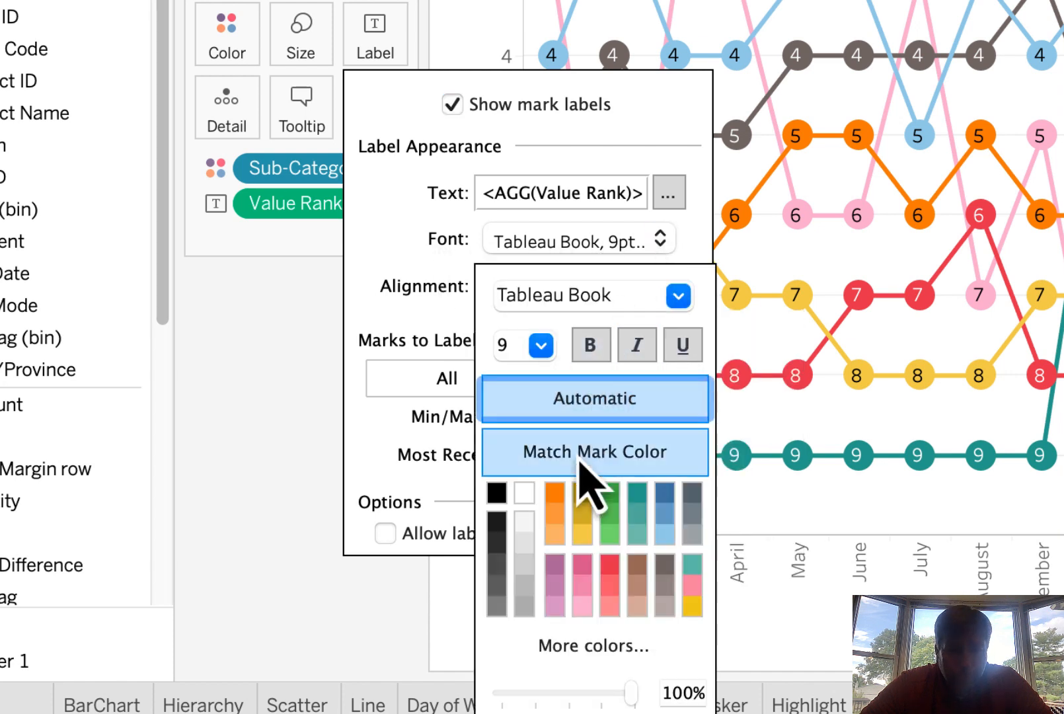
left_click(527, 500)
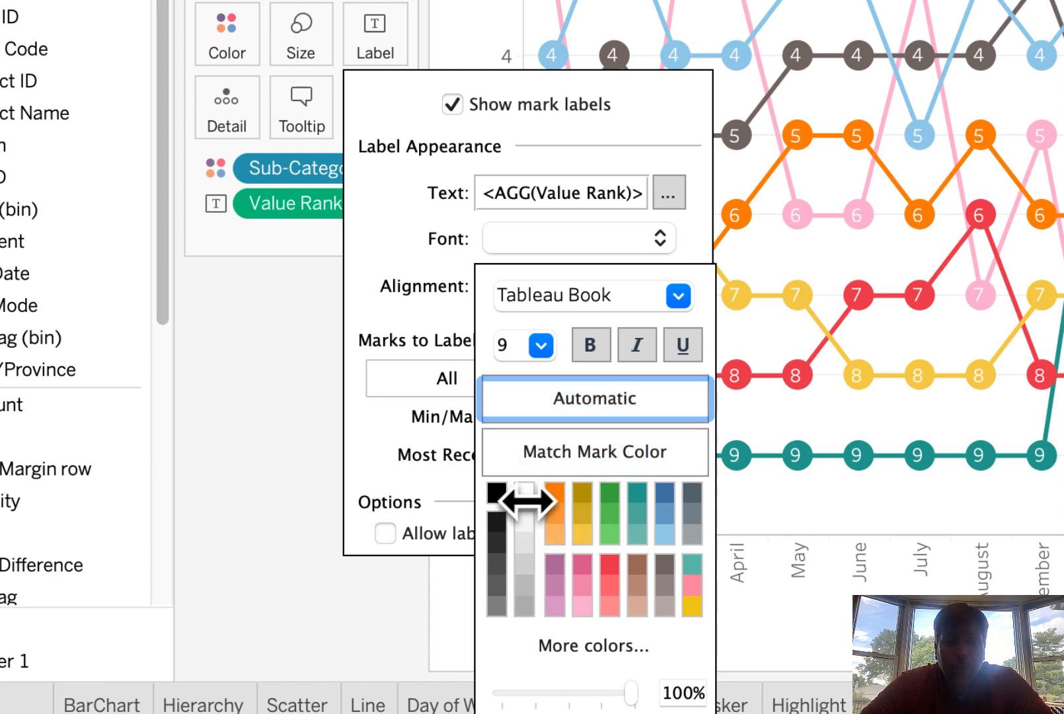
left_click(542, 344)
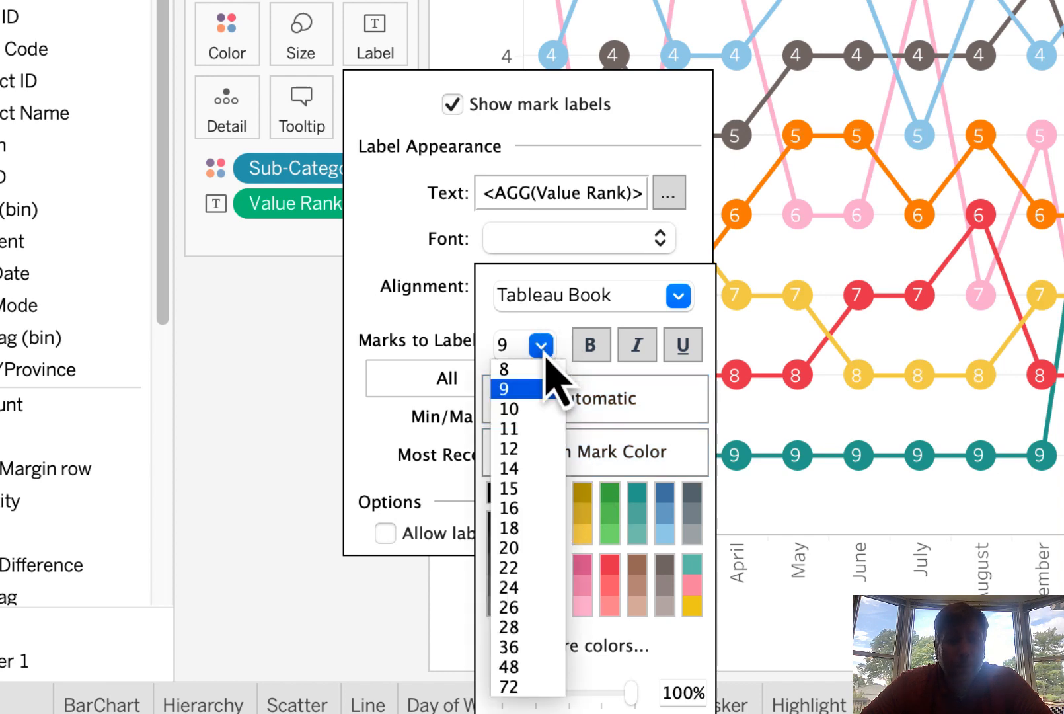
left_click(528, 428)
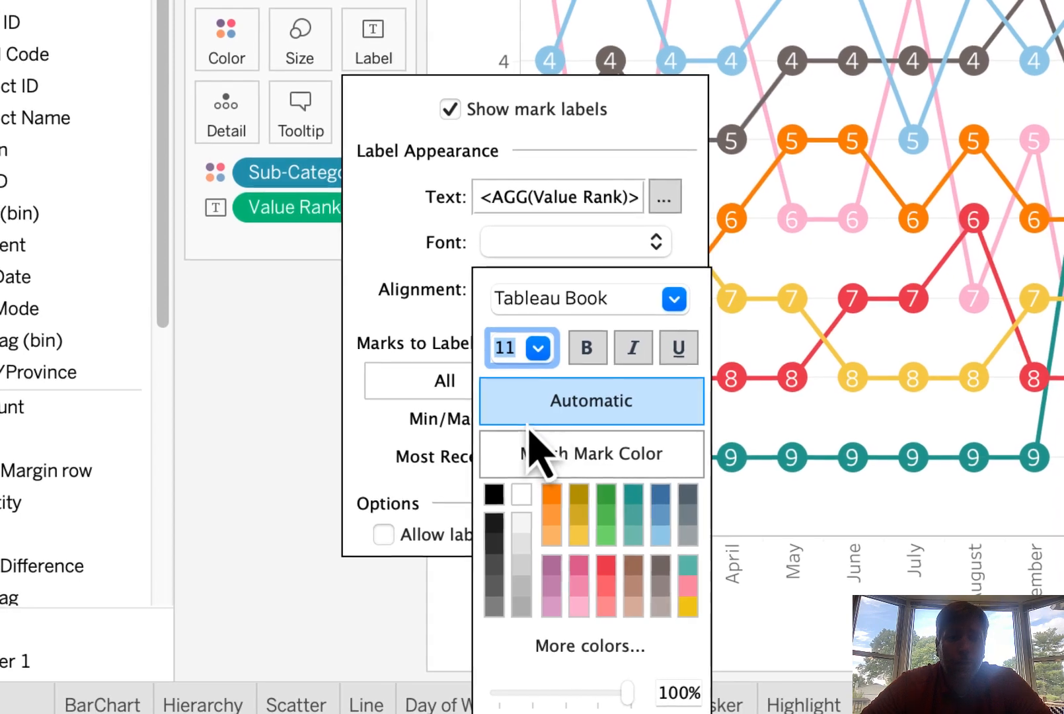
left_click(586, 347)
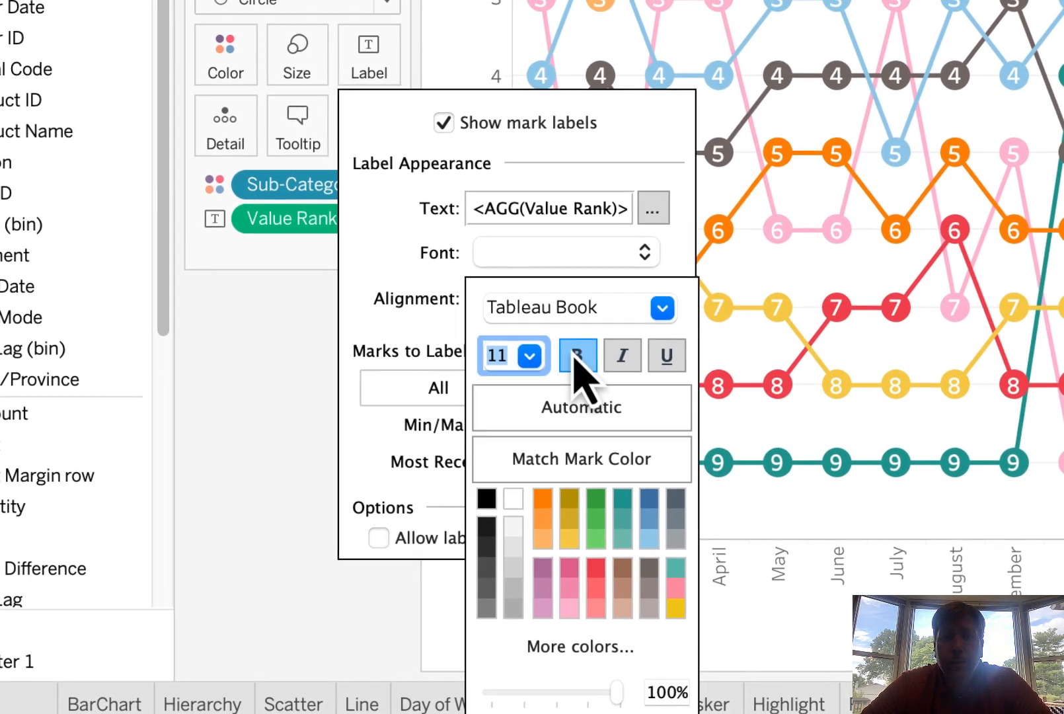
left_click(639, 128)
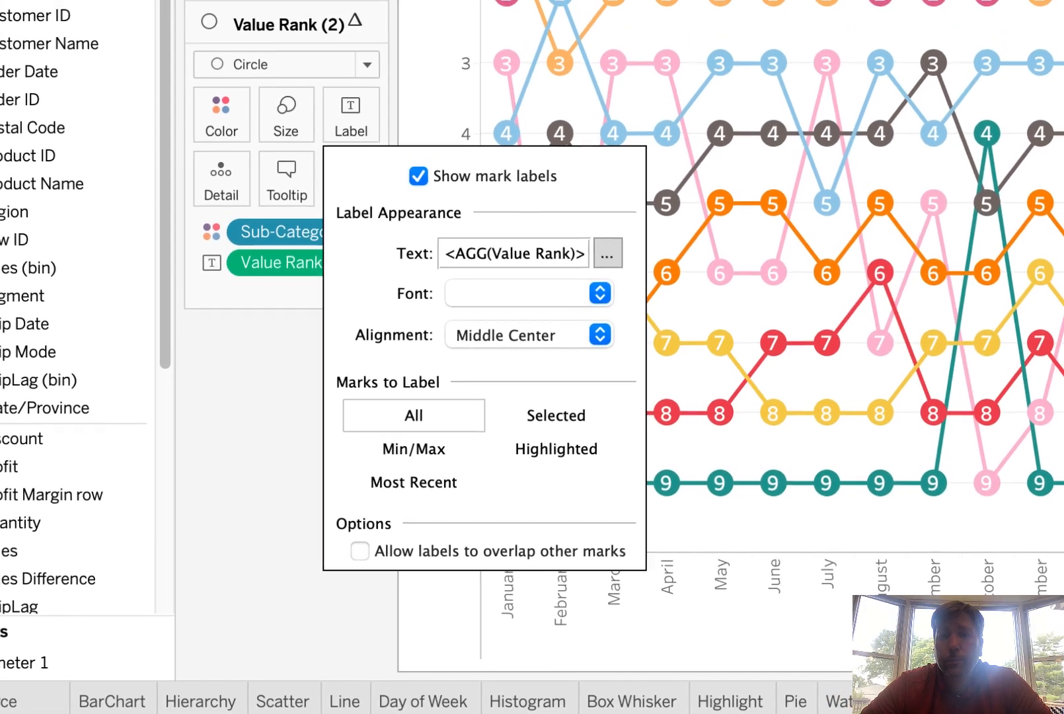
key("Escape")
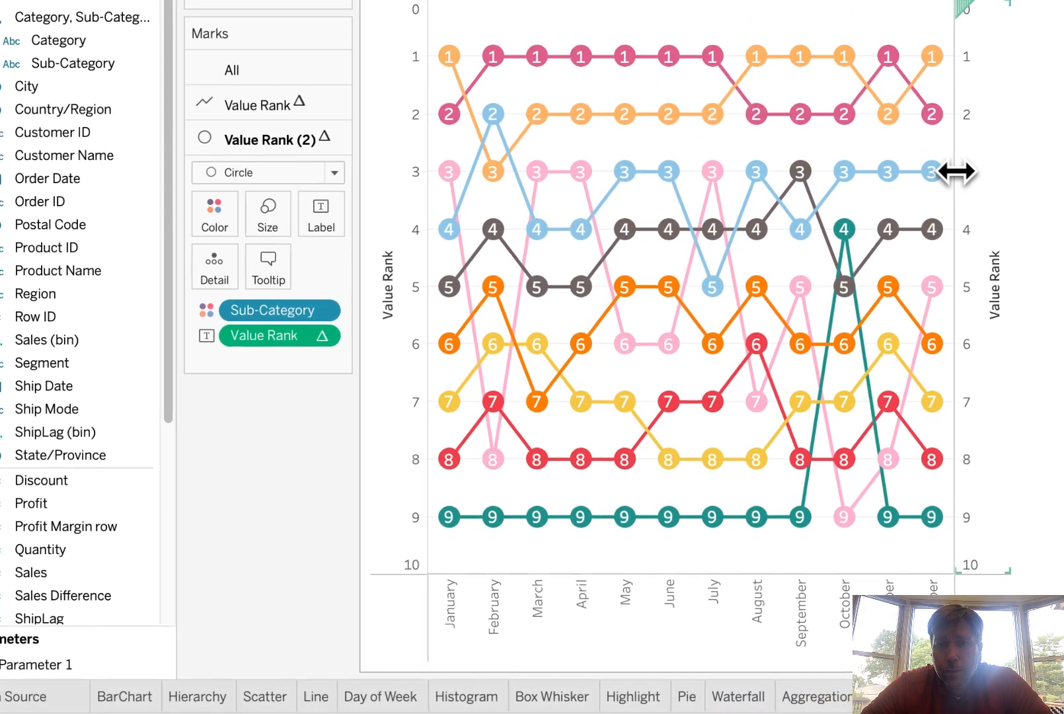
left_click_drag(956, 171, 1044, 210)
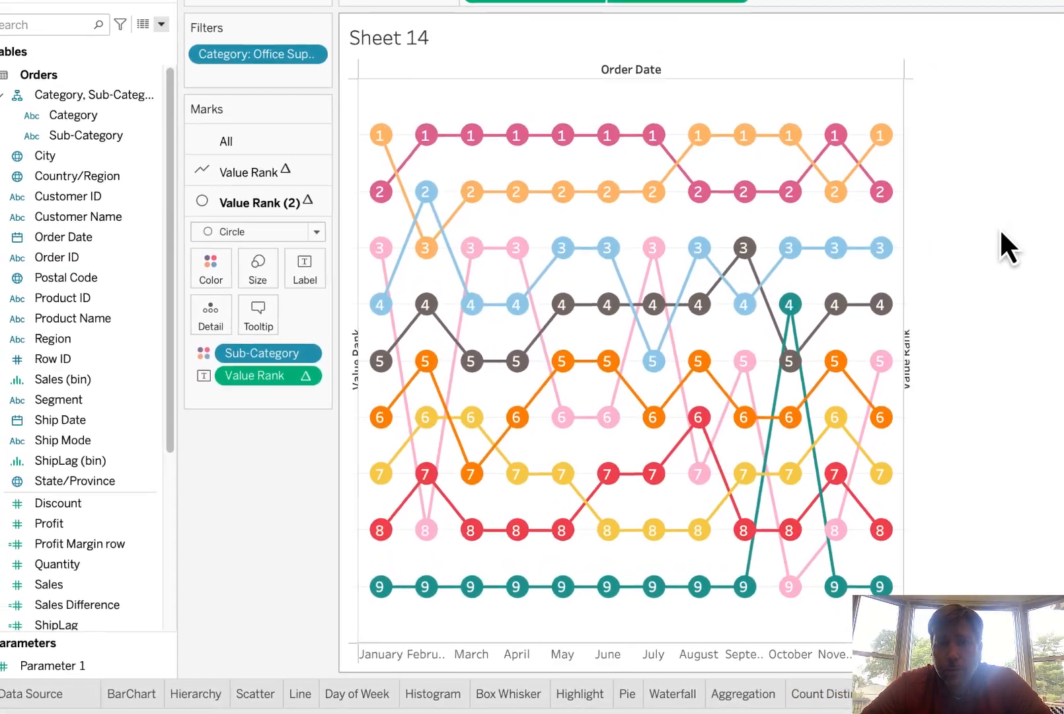
key("ctrl+z")
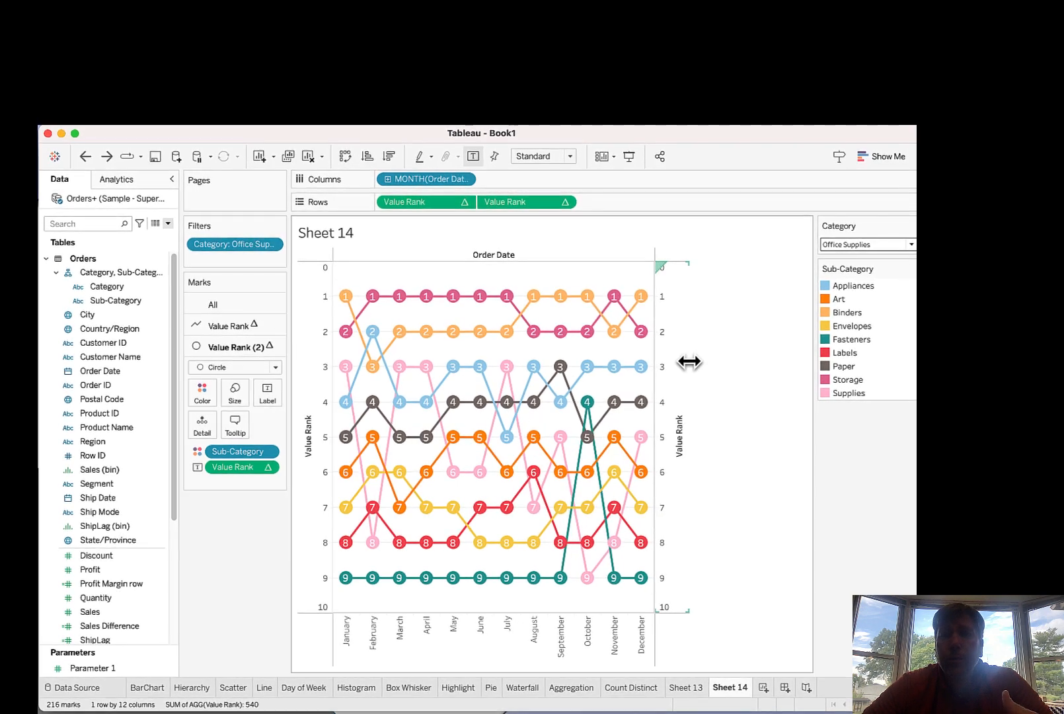
Step: Show the Parameter 1 control on the sheet and switch the ranking measure to Profit
mouse_move(417, 334)
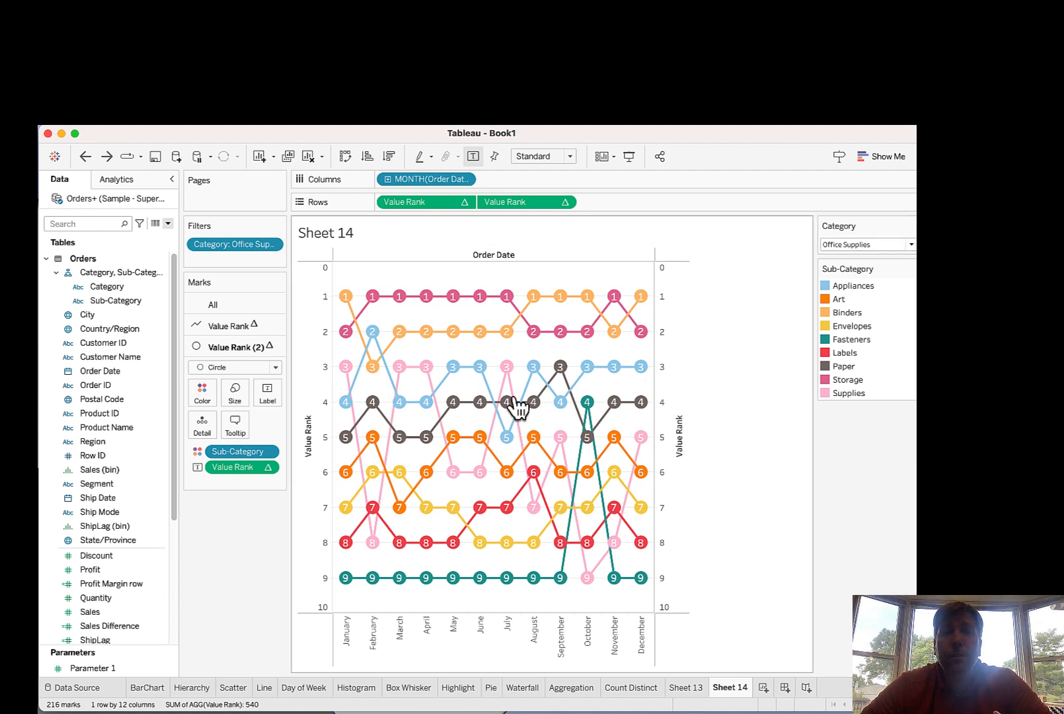
mouse_move(439, 391)
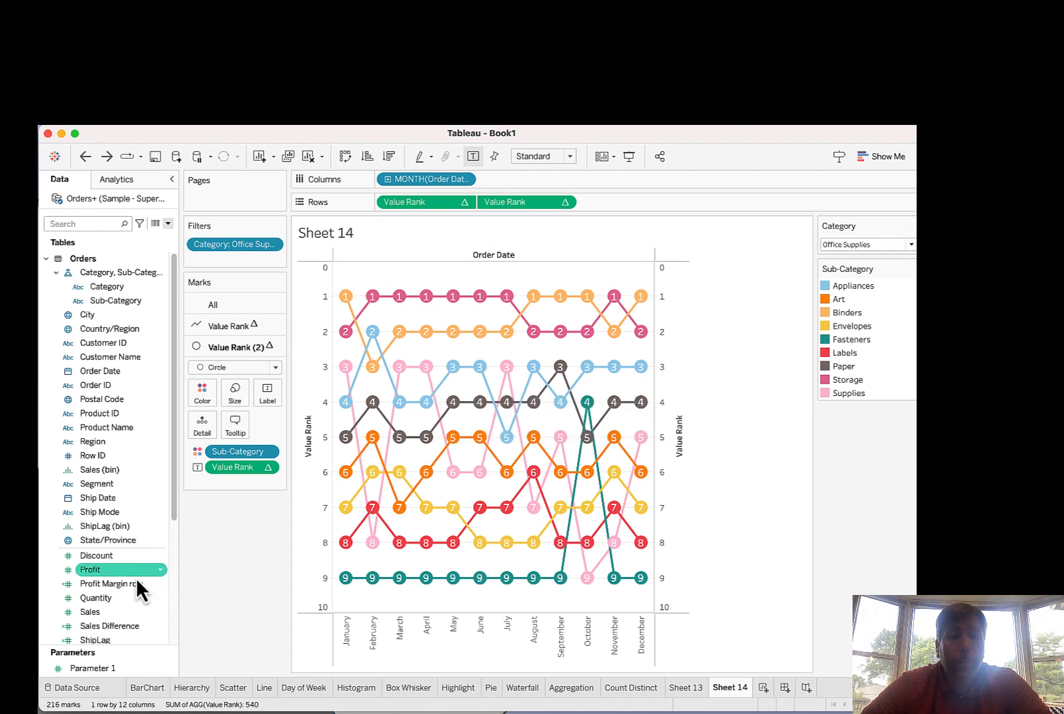
left_click(170, 668)
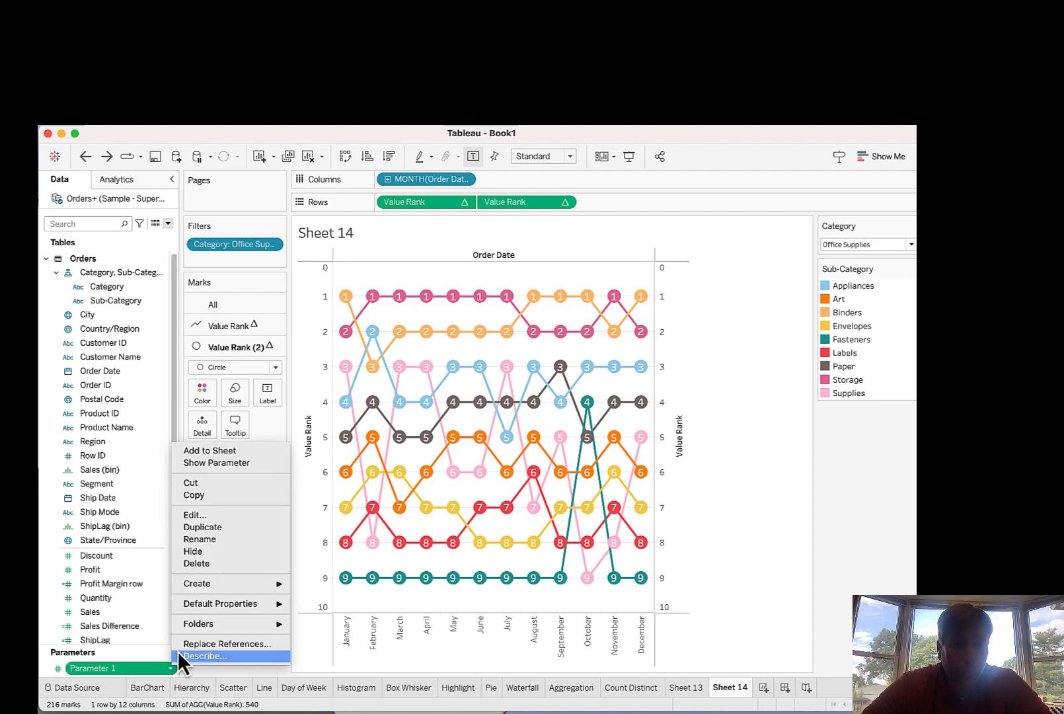
left_click(242, 464)
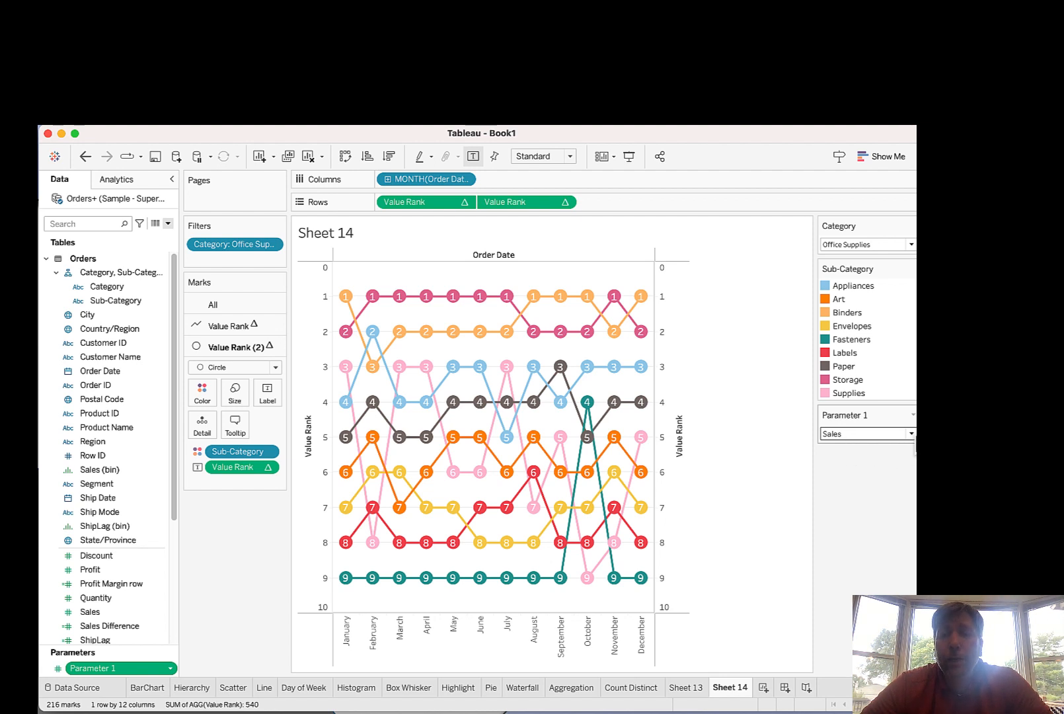
left_click(913, 436)
left_click(877, 459)
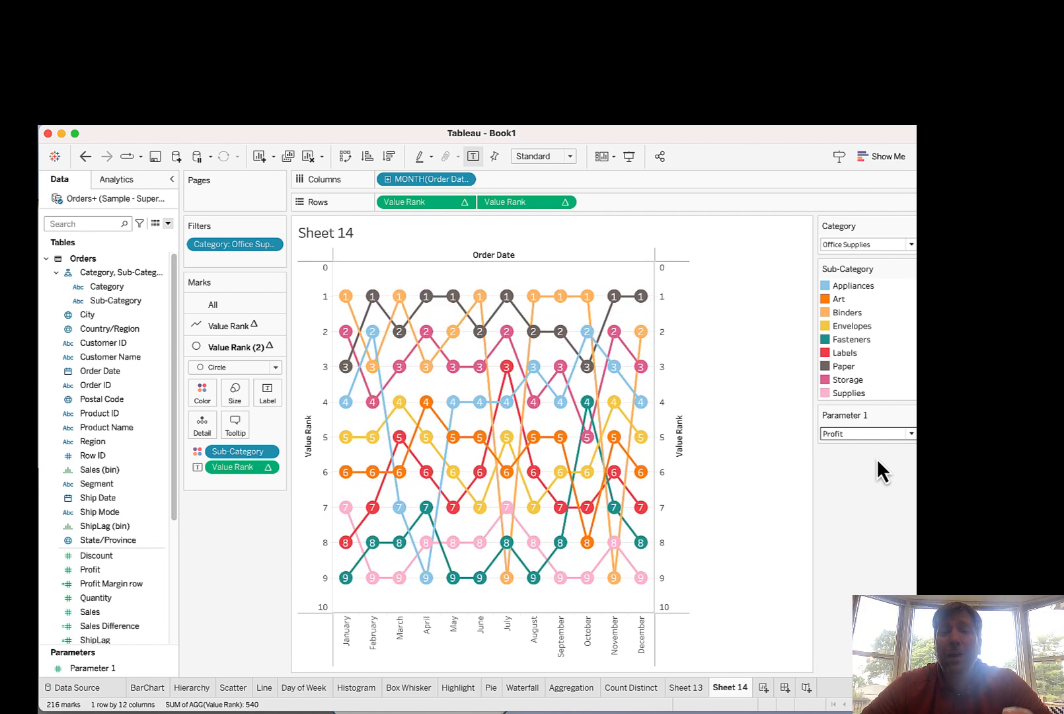
Step: Filter the chart to the Furniture category and set Parameter 1 to Discount
mouse_move(469, 438)
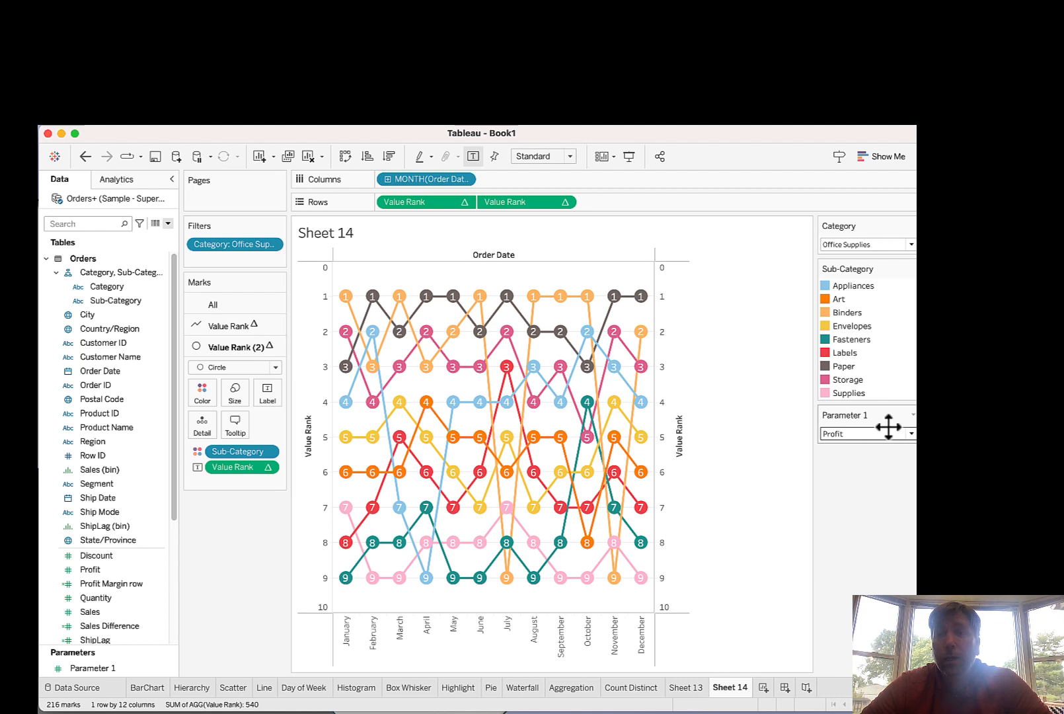
left_click(911, 244)
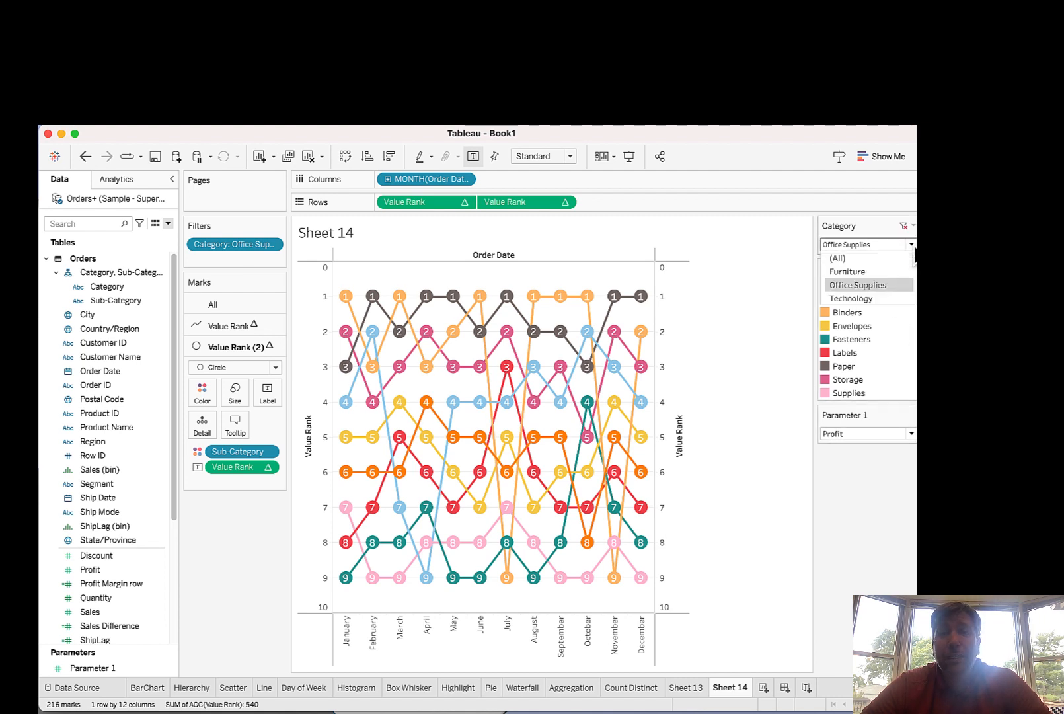
left_click(864, 275)
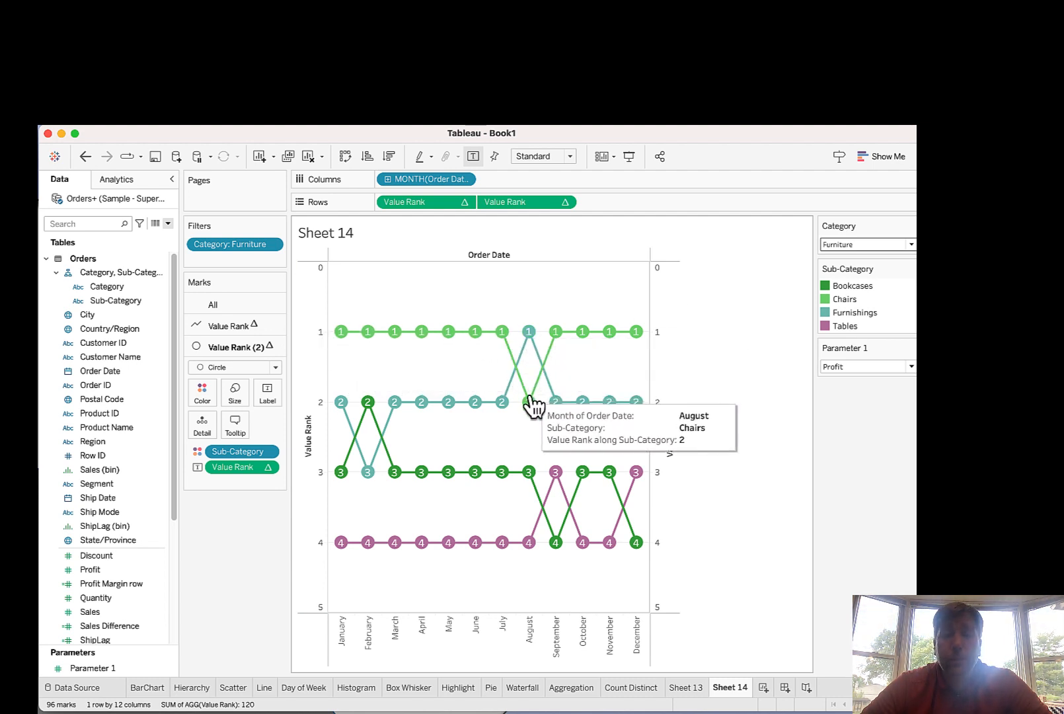
left_click(911, 368)
left_click(880, 405)
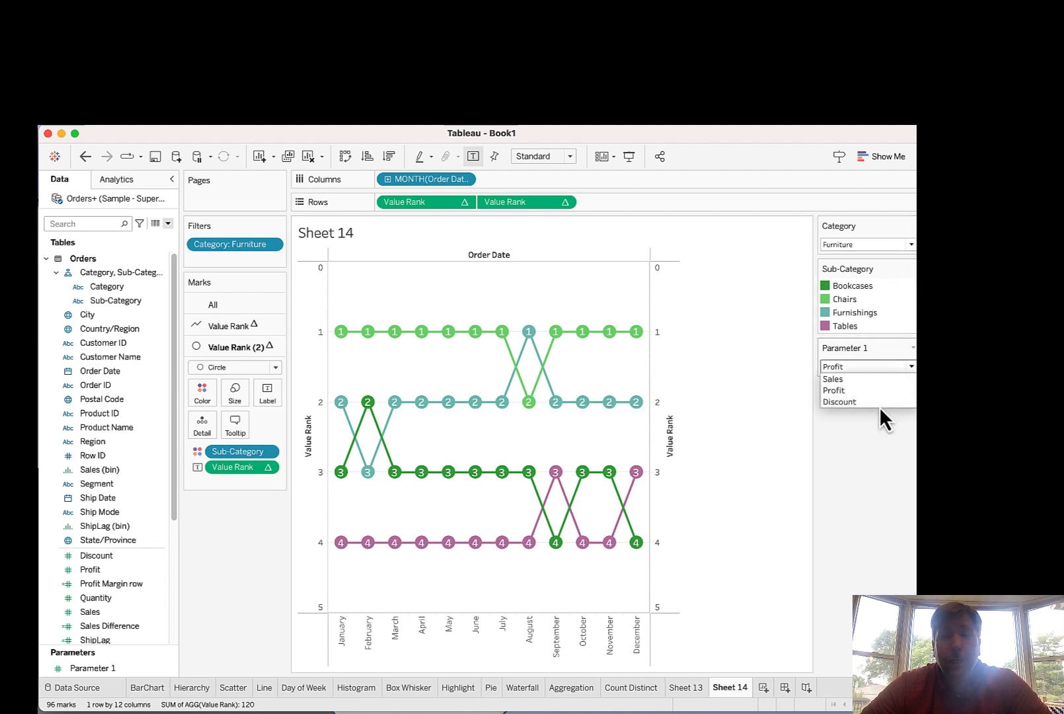
Step: Filter the chart to the Technology category and set Parameter 1 to Sales
left_click(912, 245)
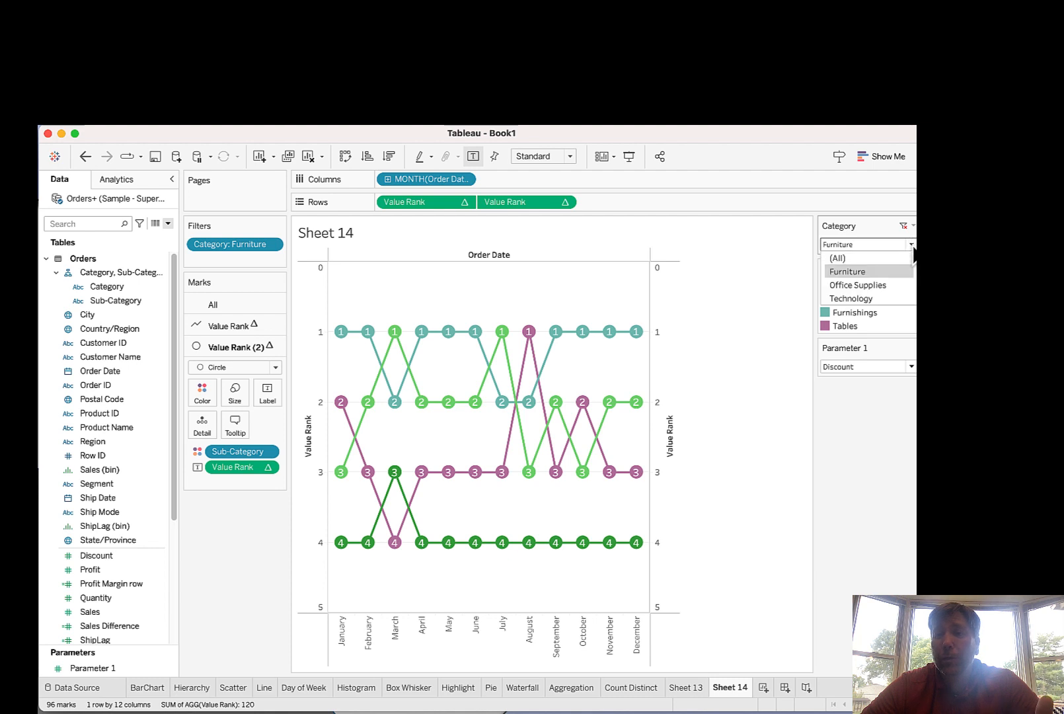
left_click(874, 302)
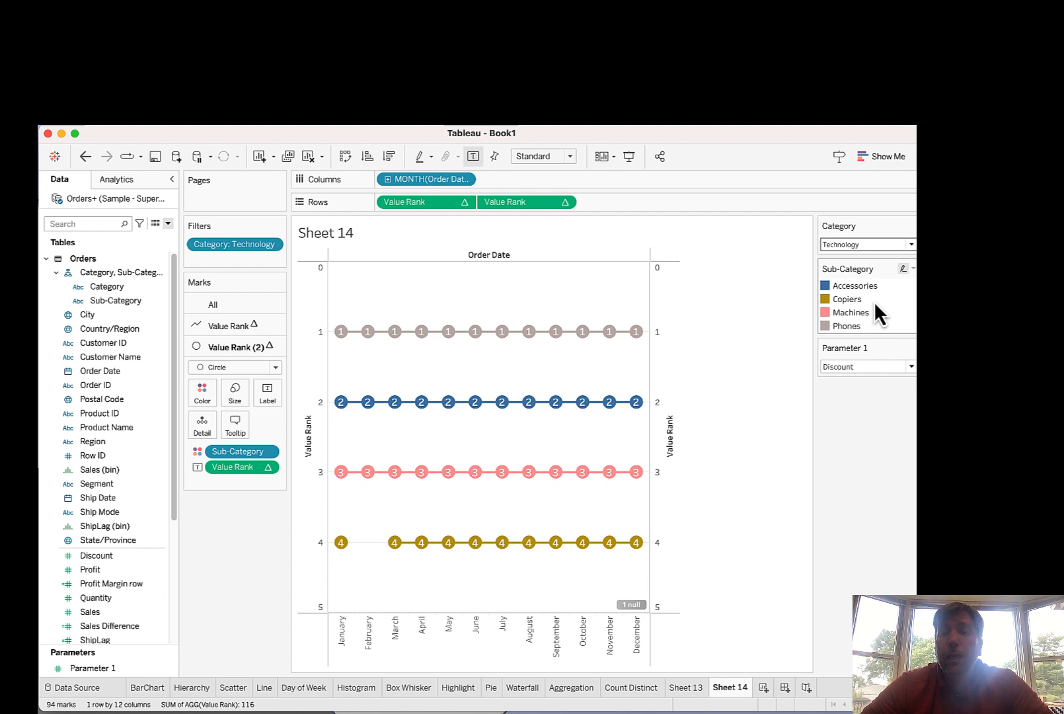
left_click(912, 372)
left_click(896, 378)
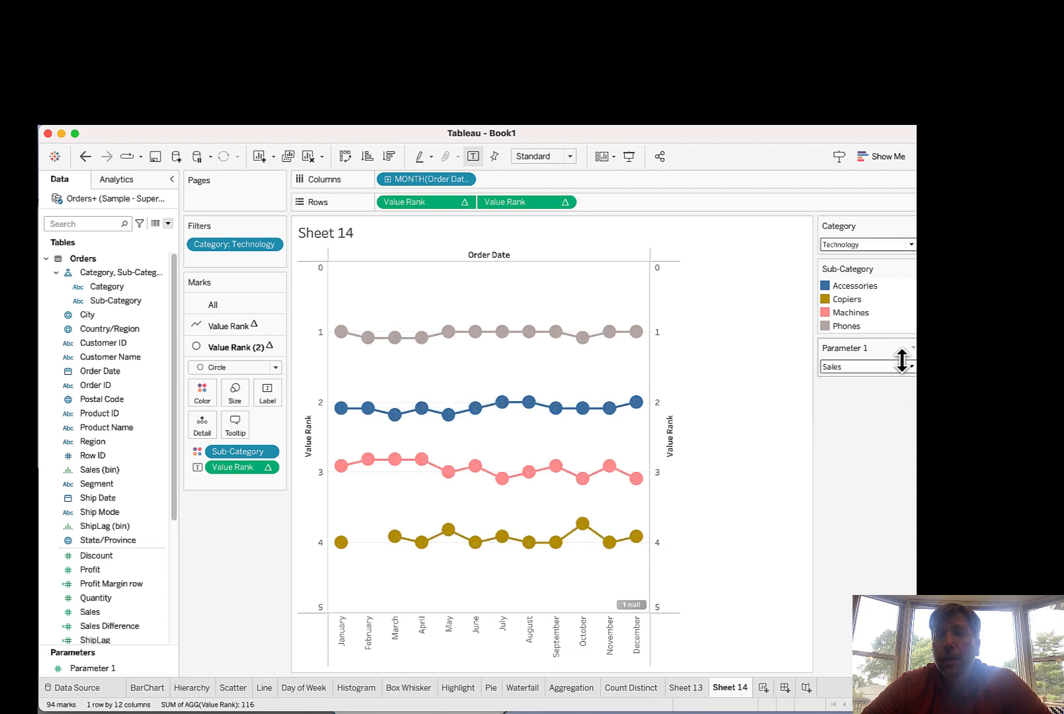
Step: Filter the chart to the Office Supplies category and examine the Storage line's rank from month to month
left_click(911, 244)
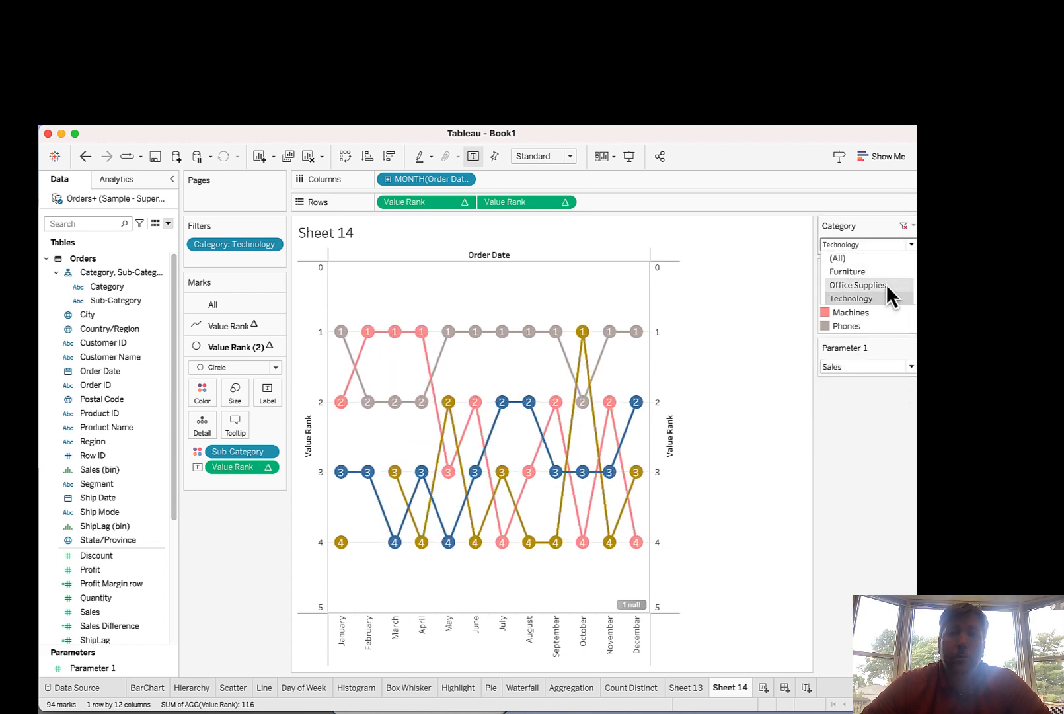
left_click(886, 283)
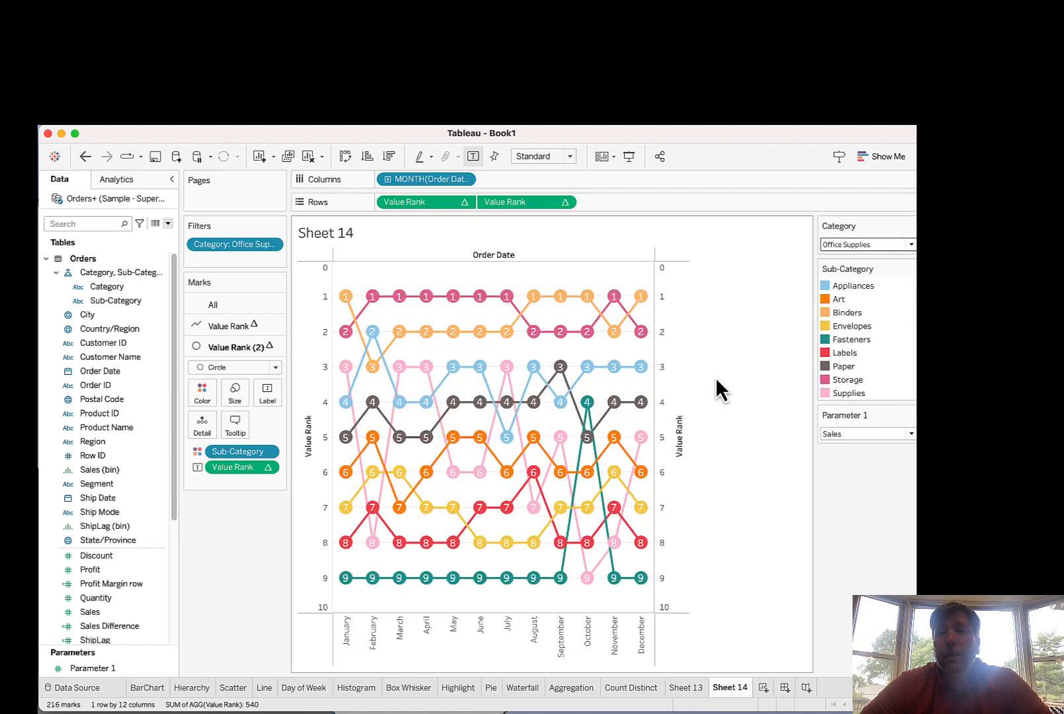
mouse_move(518, 378)
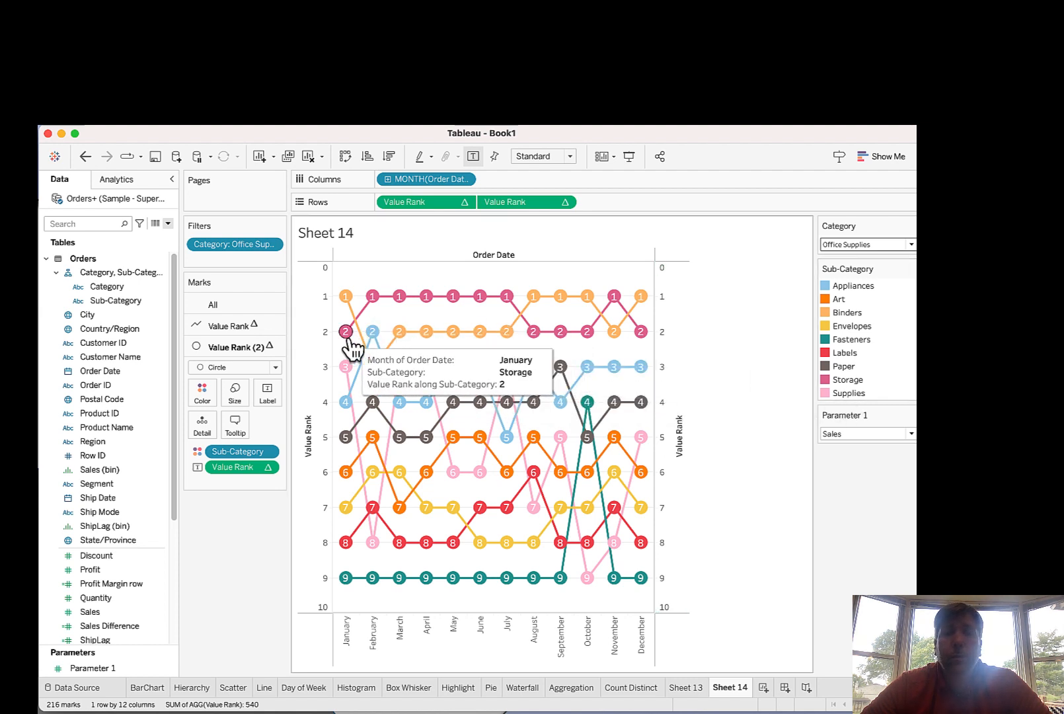
mouse_move(349, 310)
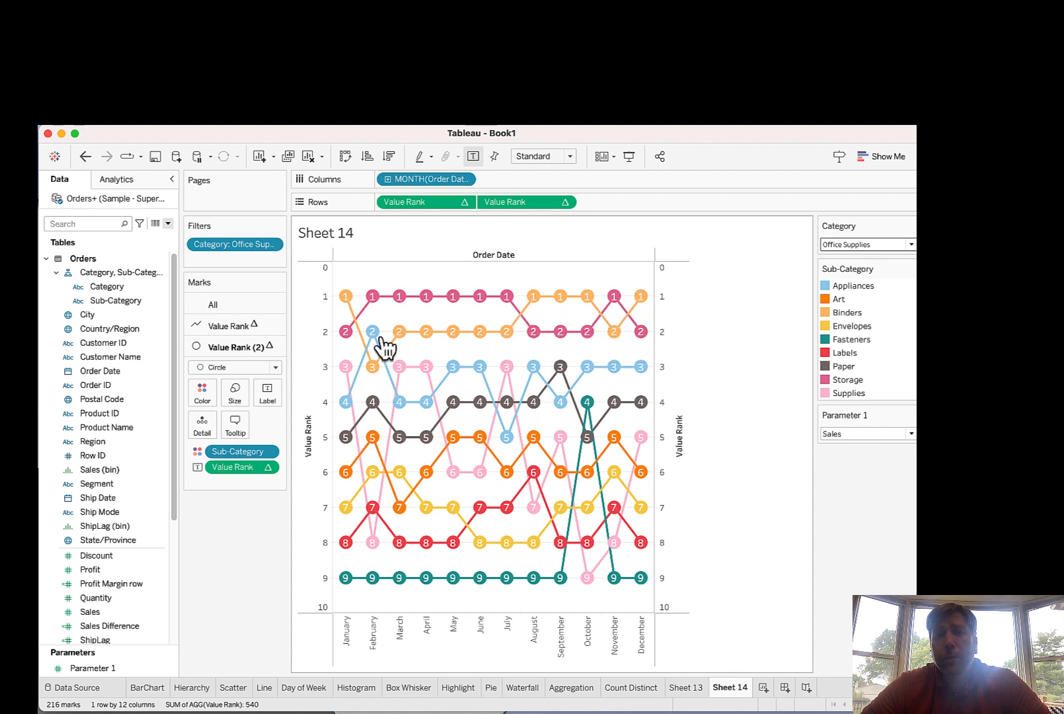
mouse_move(338, 348)
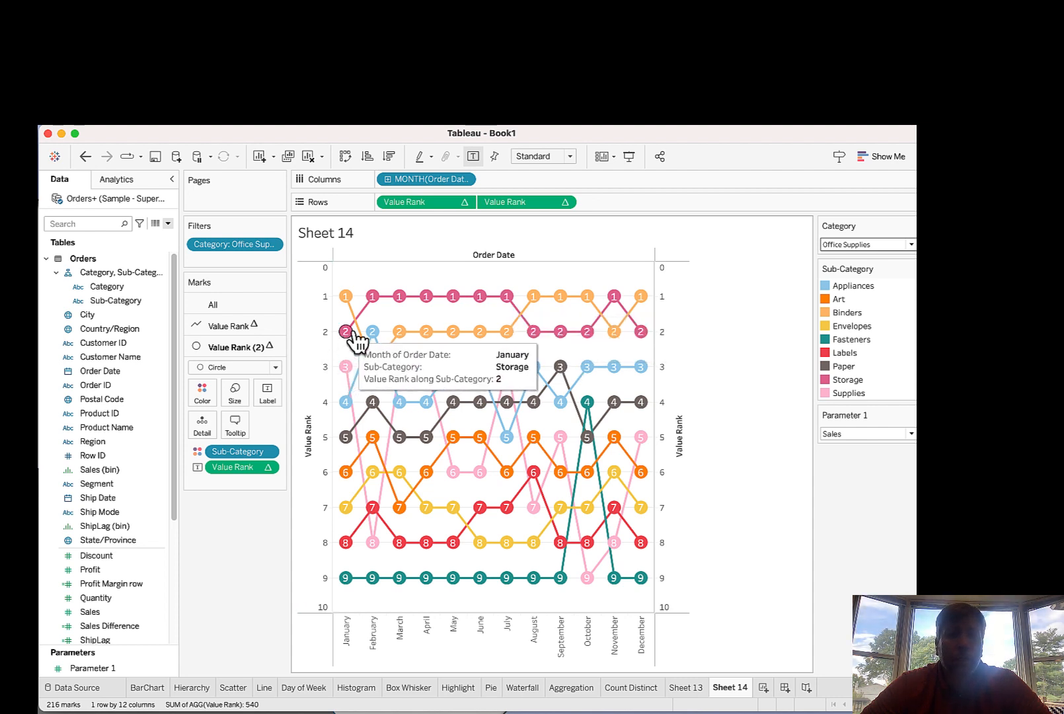
mouse_move(392, 309)
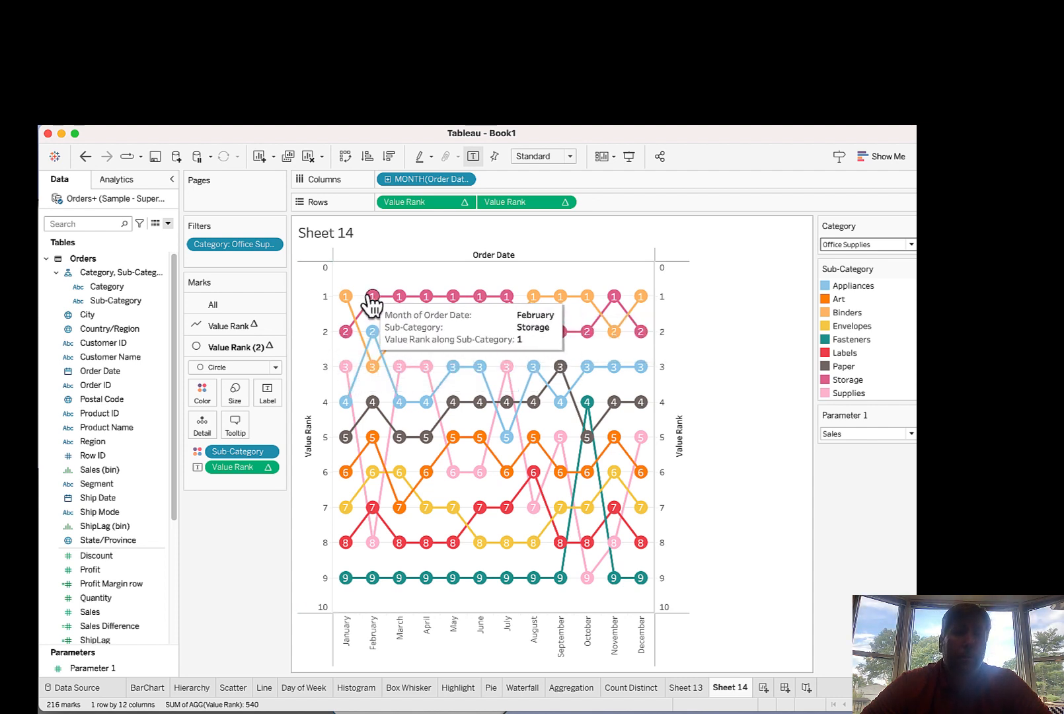
mouse_move(507, 301)
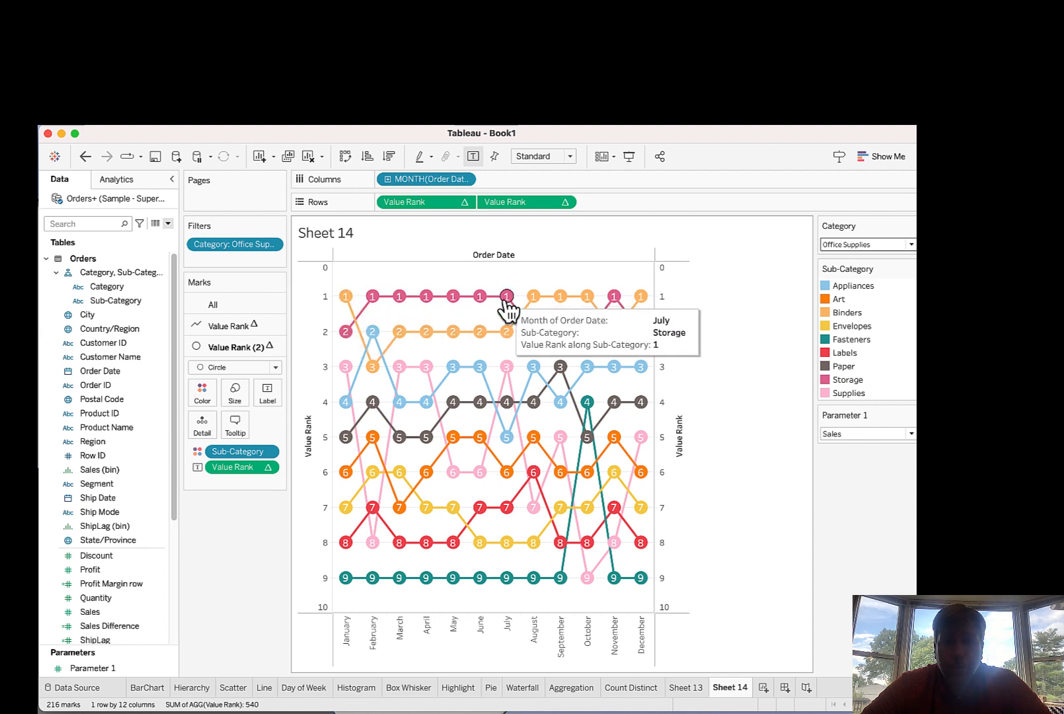
Step: Rename the bump chart worksheet from its default name to Bump Chart
mouse_move(559, 342)
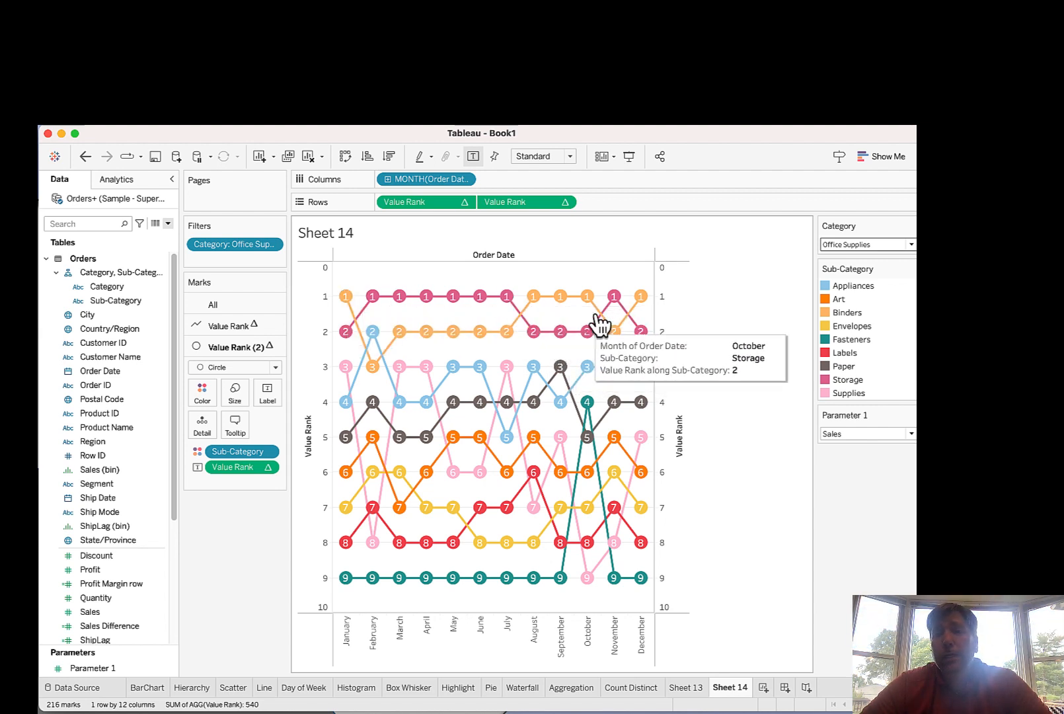
mouse_move(614, 298)
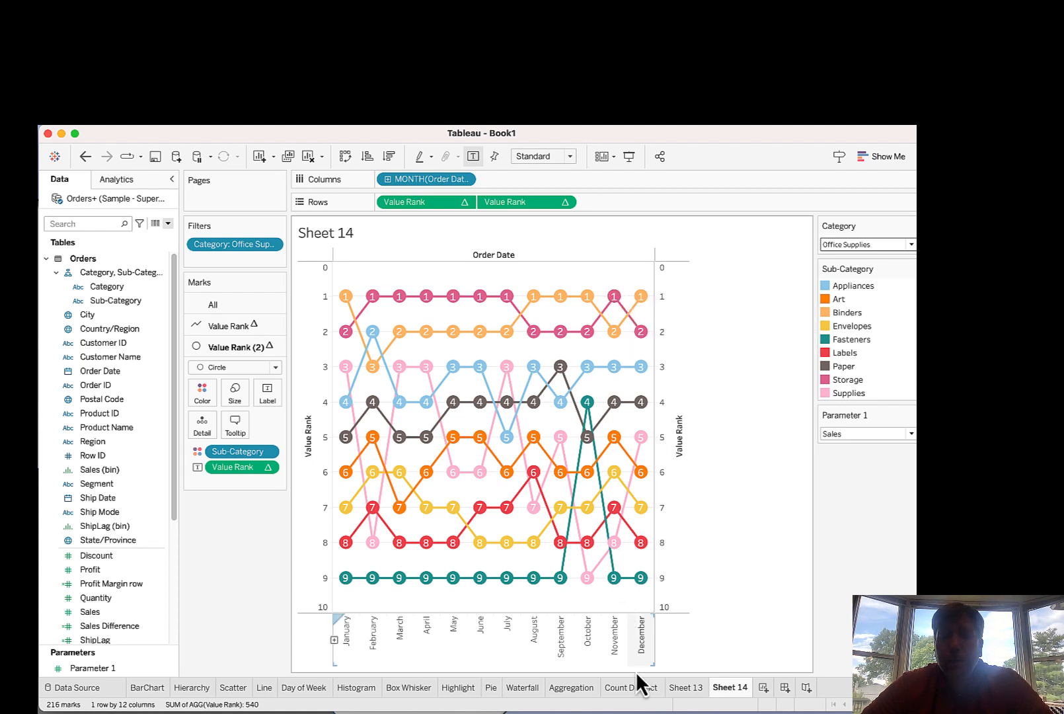
double_click(728, 687)
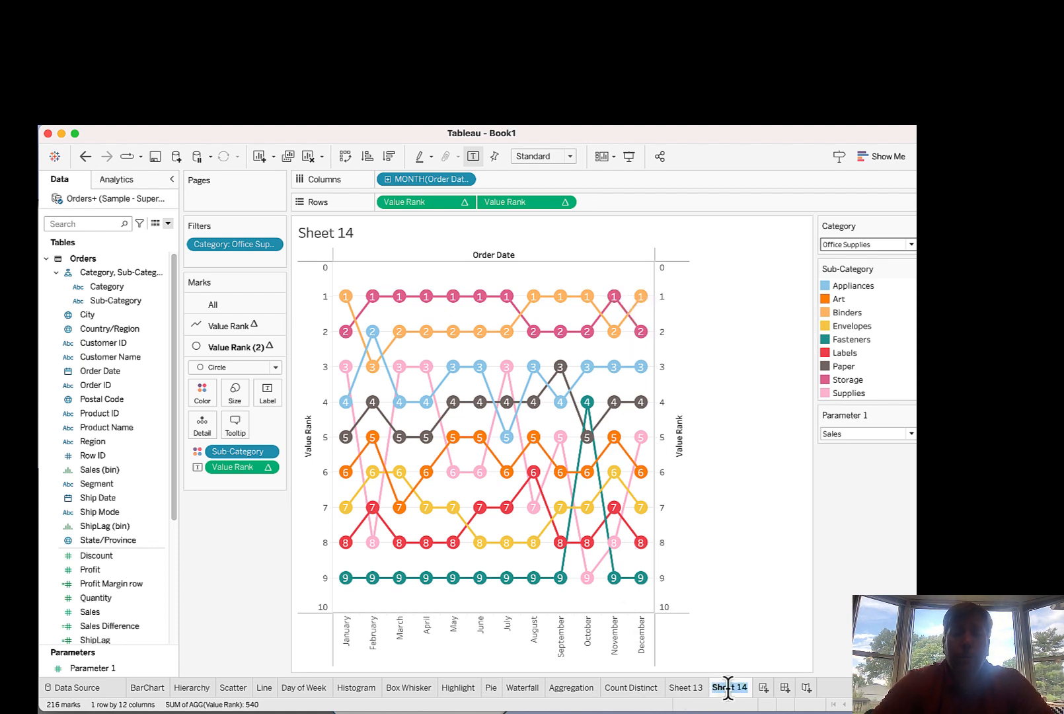
type("Bump Char")
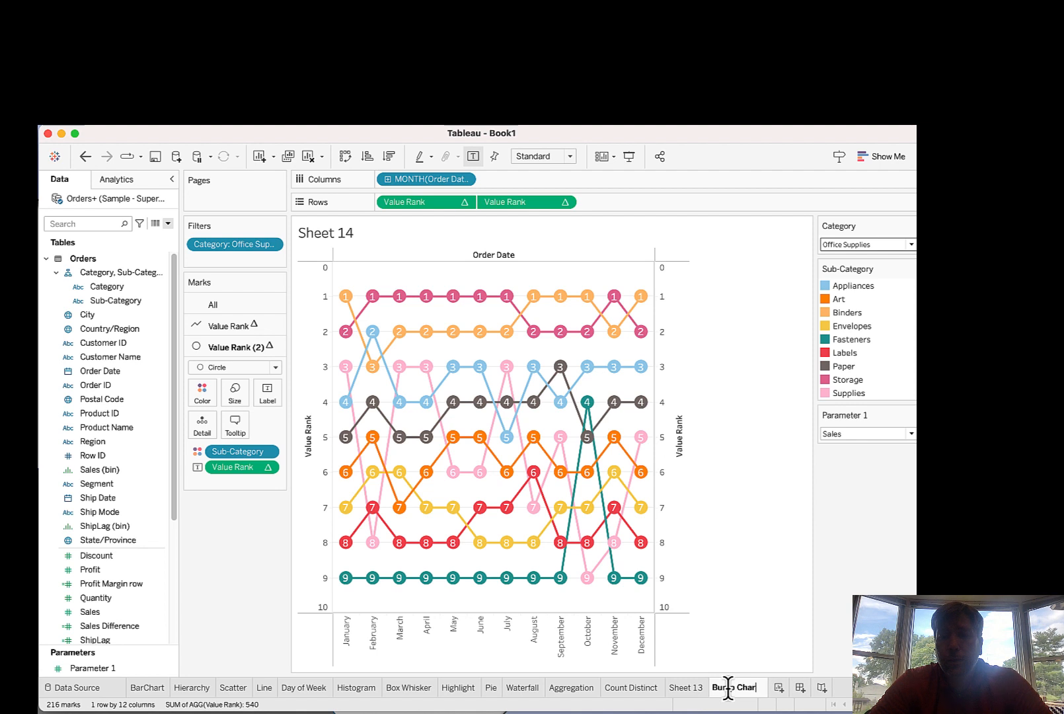
type("t")
key("Return")
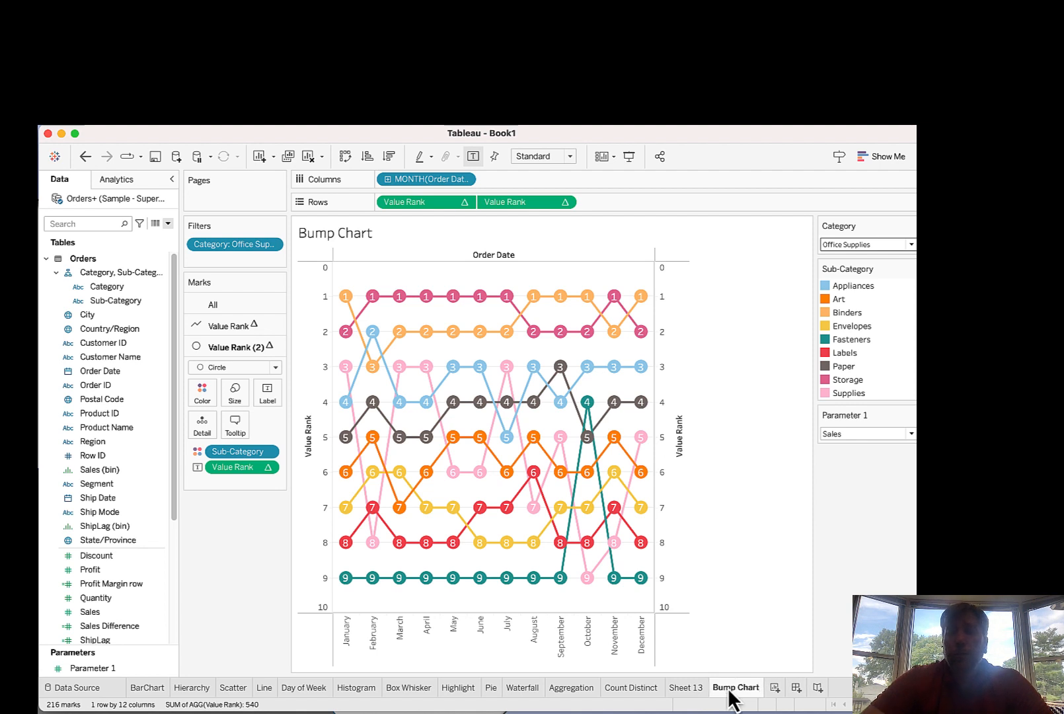
Step: Create a new worksheet and place Order Date on Columns as a continuous Month (May 2015 format)
left_click(775, 687)
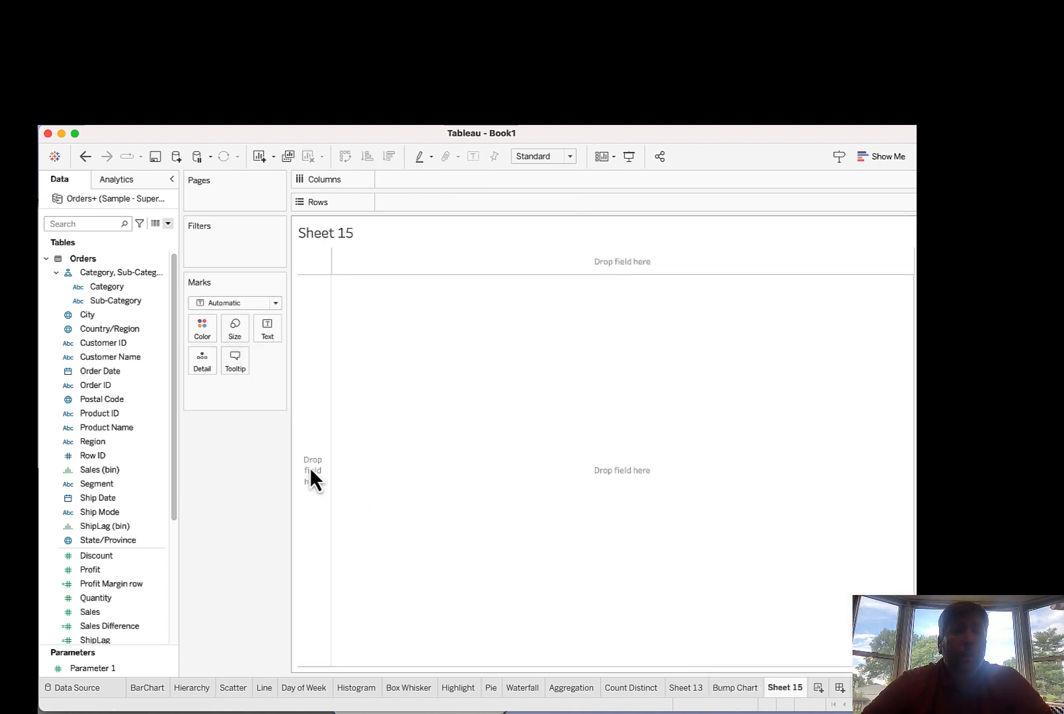
left_click(136, 315)
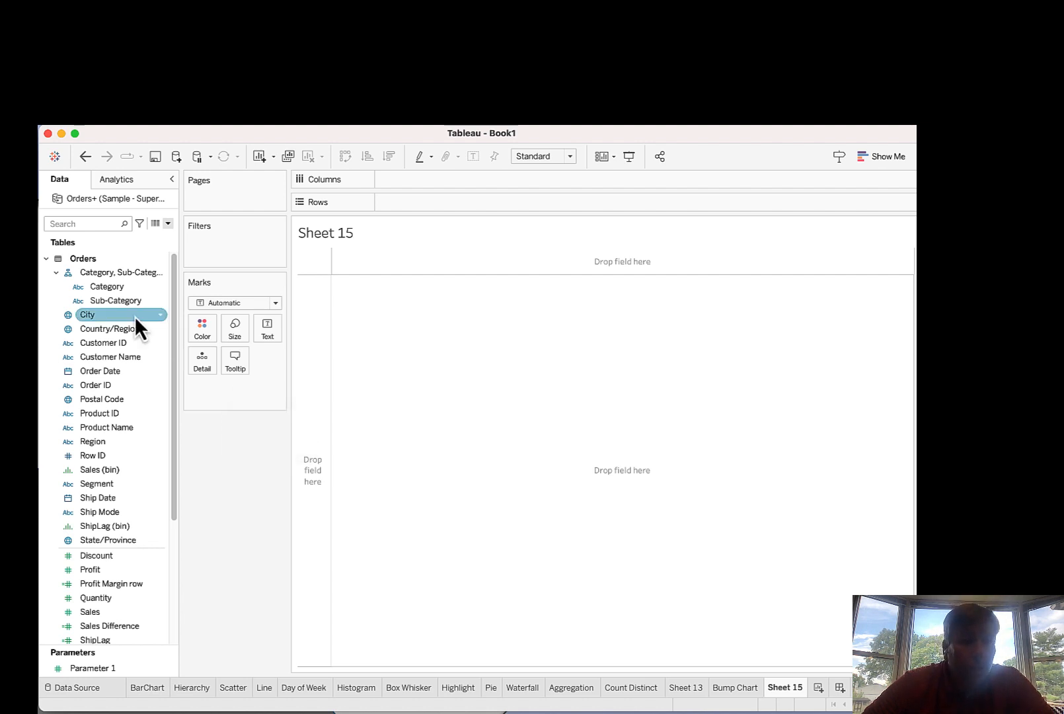
left_click(134, 329)
left_click(122, 371)
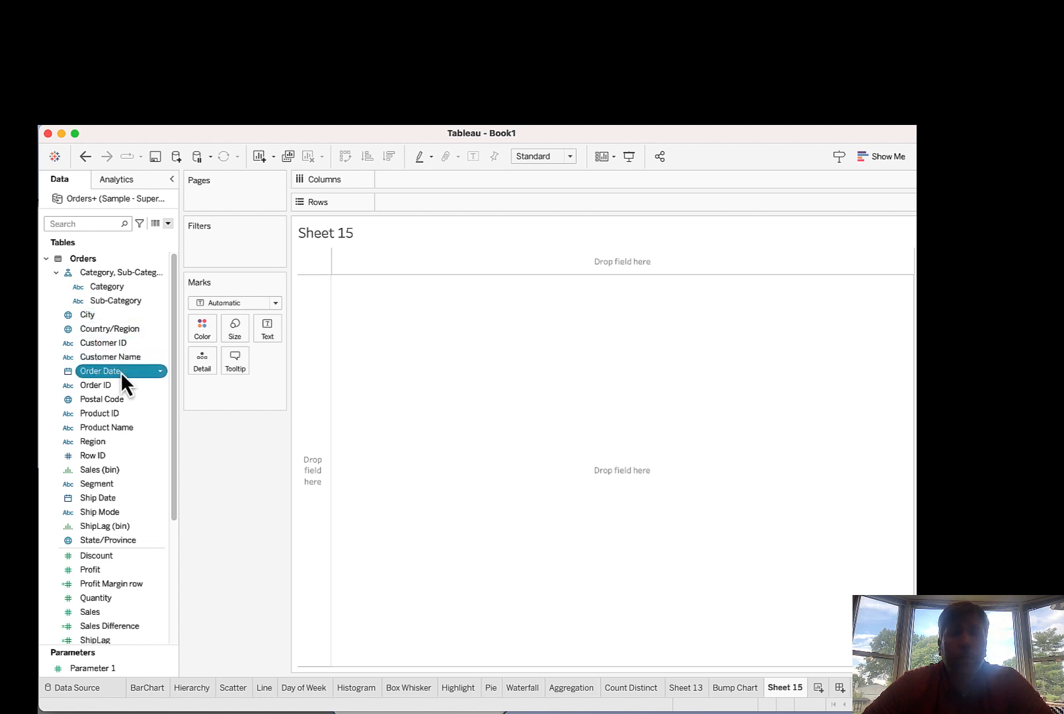
left_click_drag(120, 372, 420, 179)
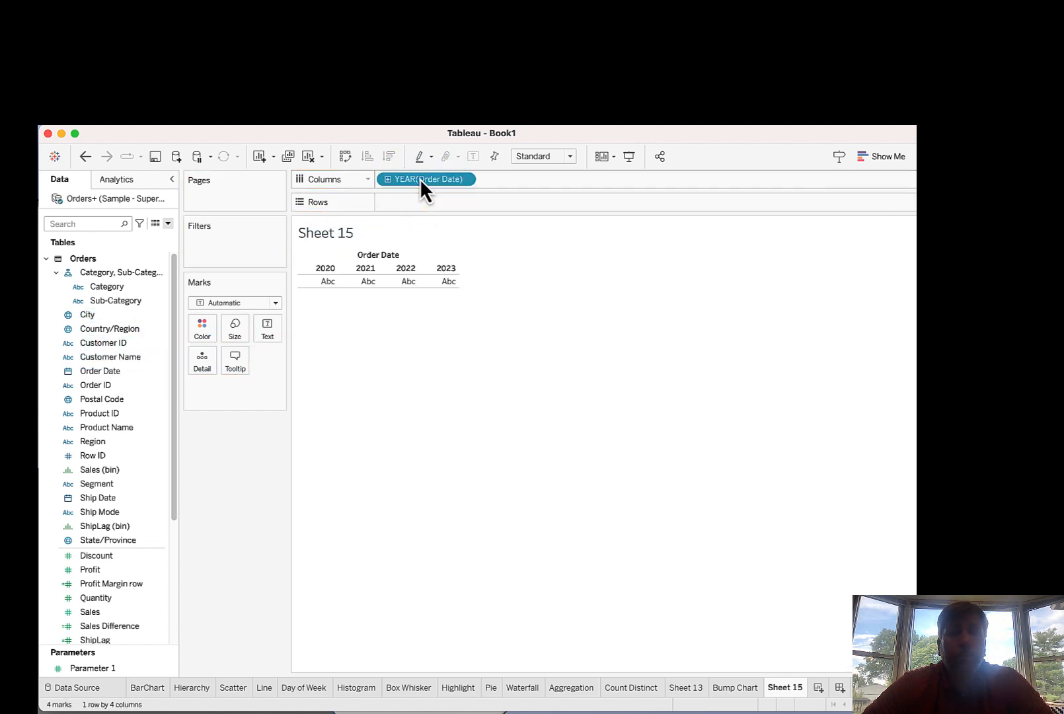
left_click(467, 180)
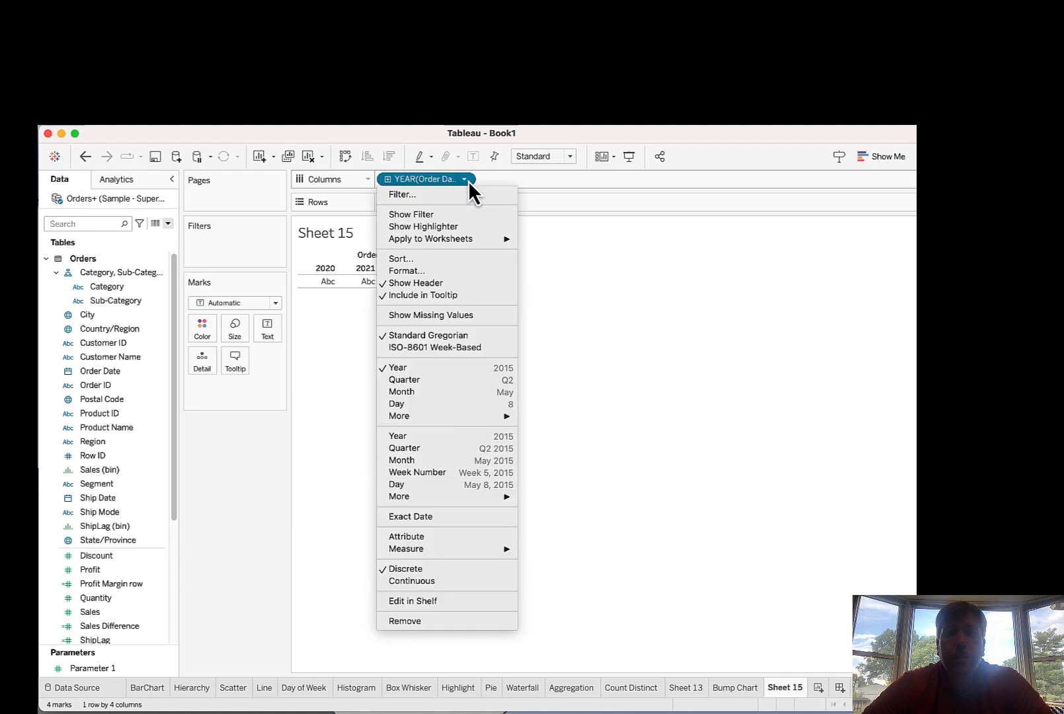
left_click(436, 462)
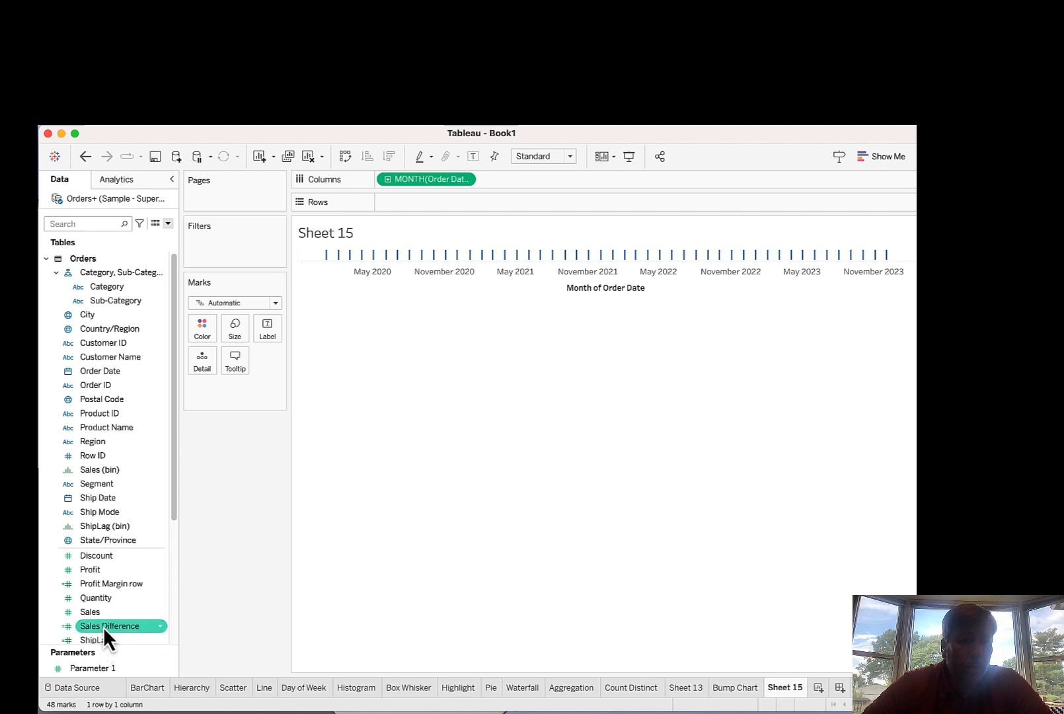
Step: Plot the Value field on Rows and show the Parameter 1 control on the sheet
scroll(103, 627, "down", 5)
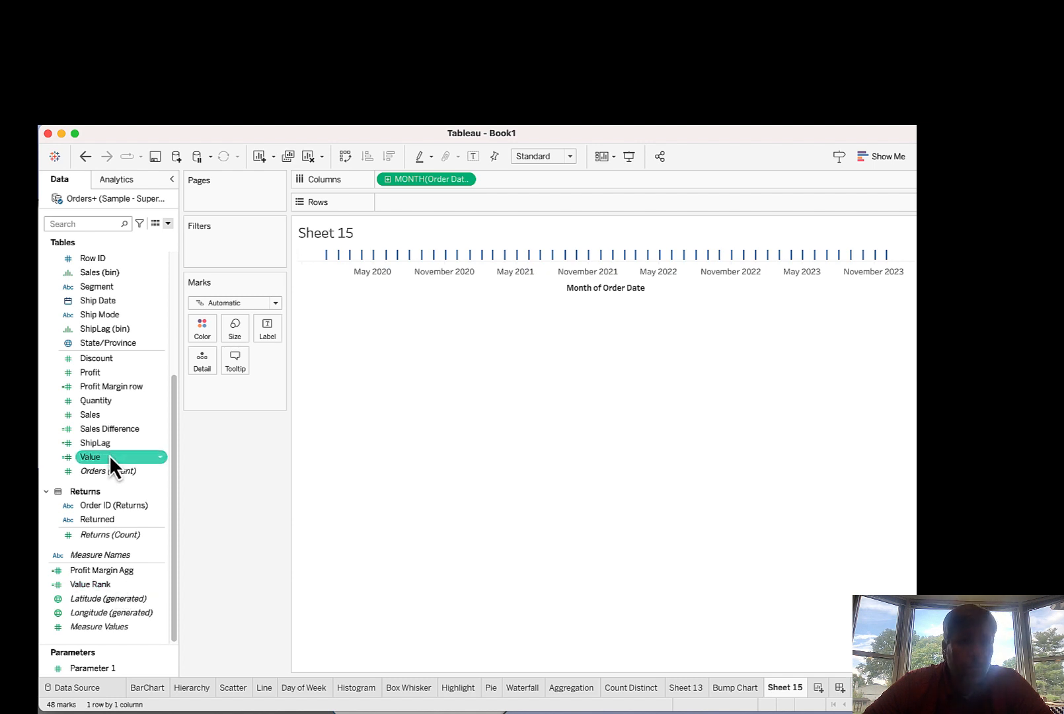
mouse_move(109, 454)
left_mouse_down()
mouse_move(128, 456)
mouse_move(413, 199)
left_mouse_up()
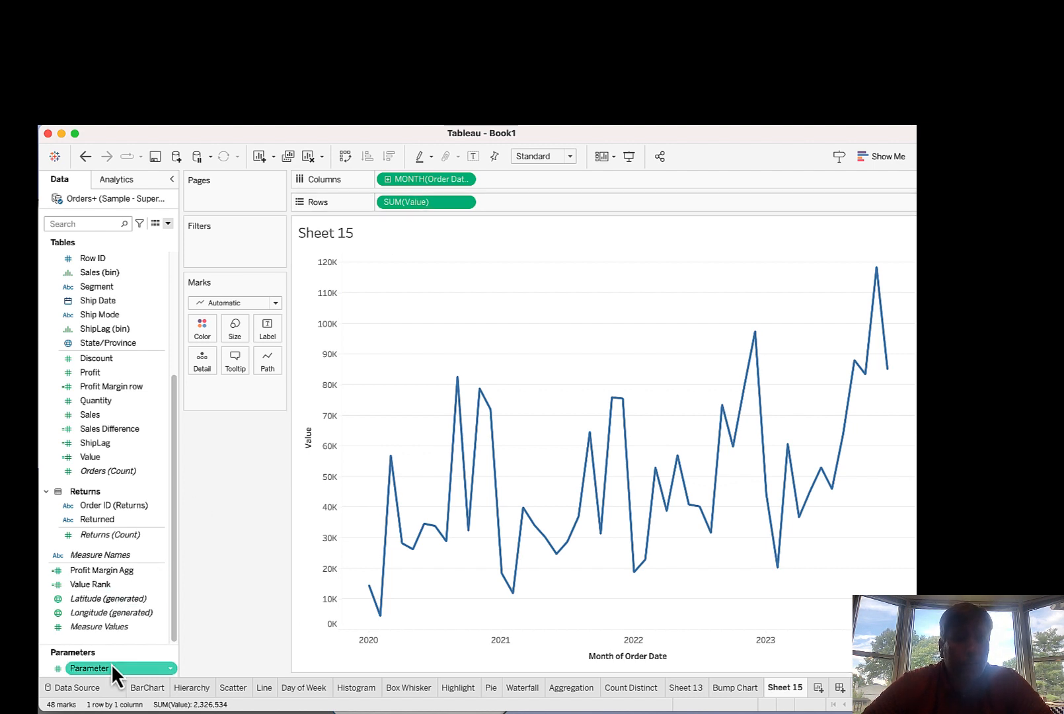
left_click(170, 668)
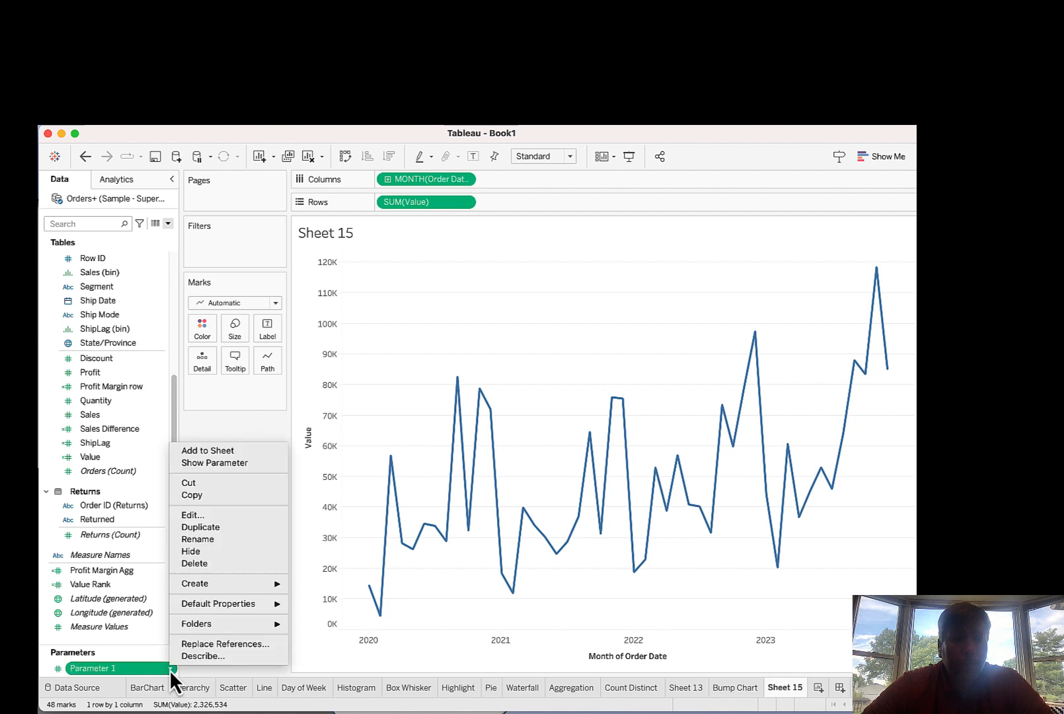
left_click(235, 462)
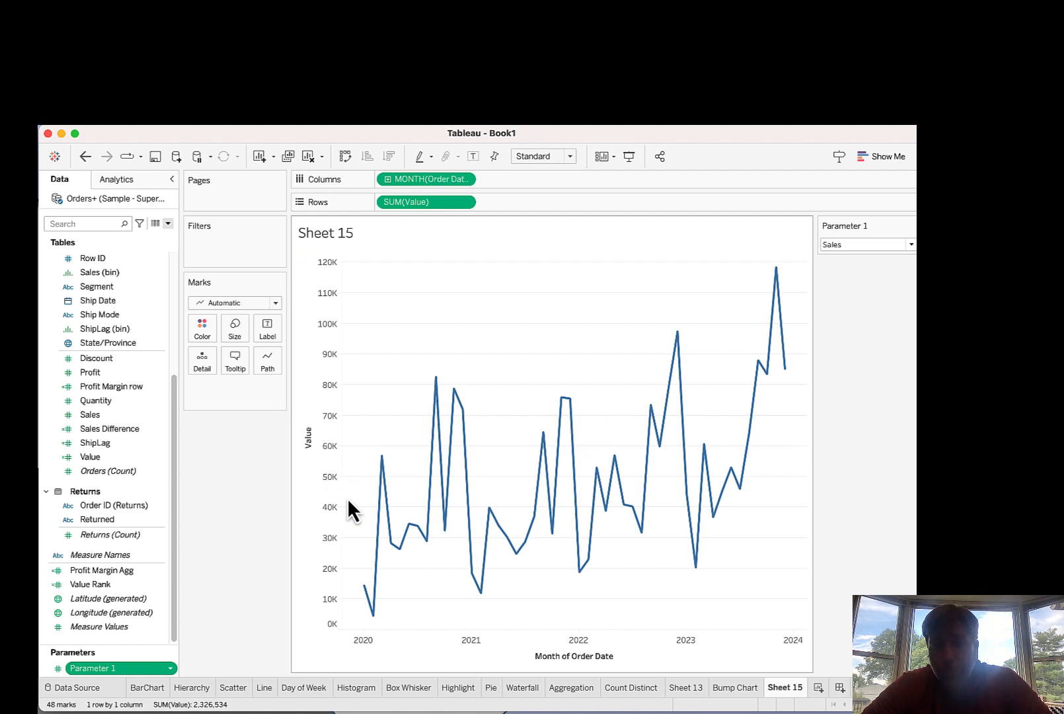
Step: Add a per-pane reference line to the Value axis at the average of SUM(Value), colored red
mouse_move(747, 490)
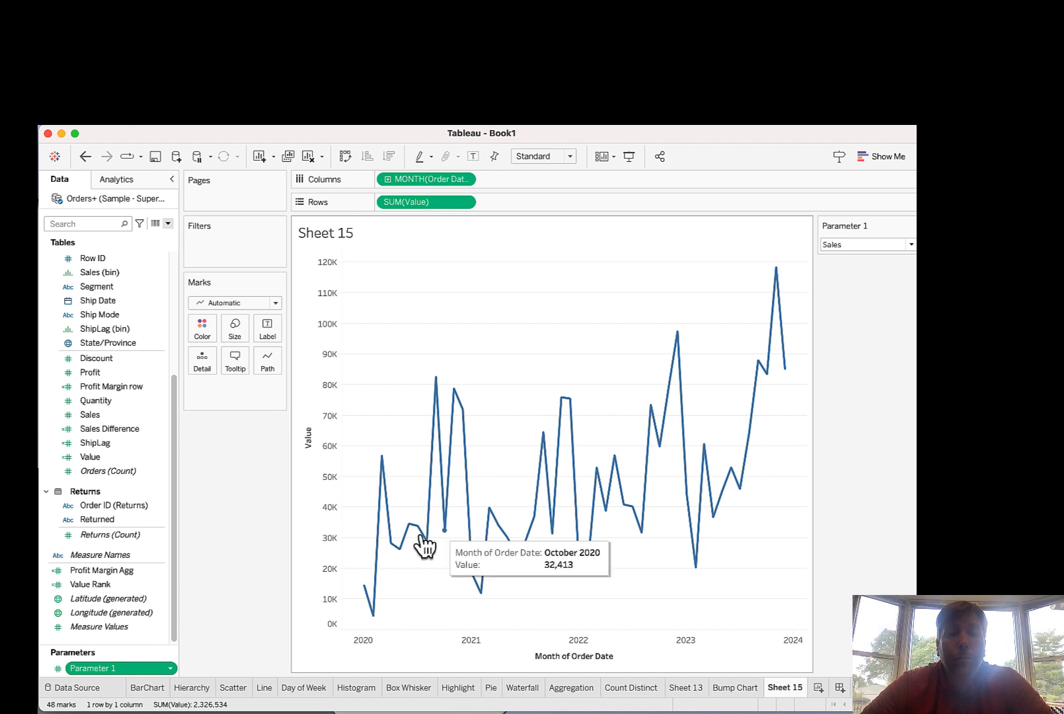
right_click(331, 514)
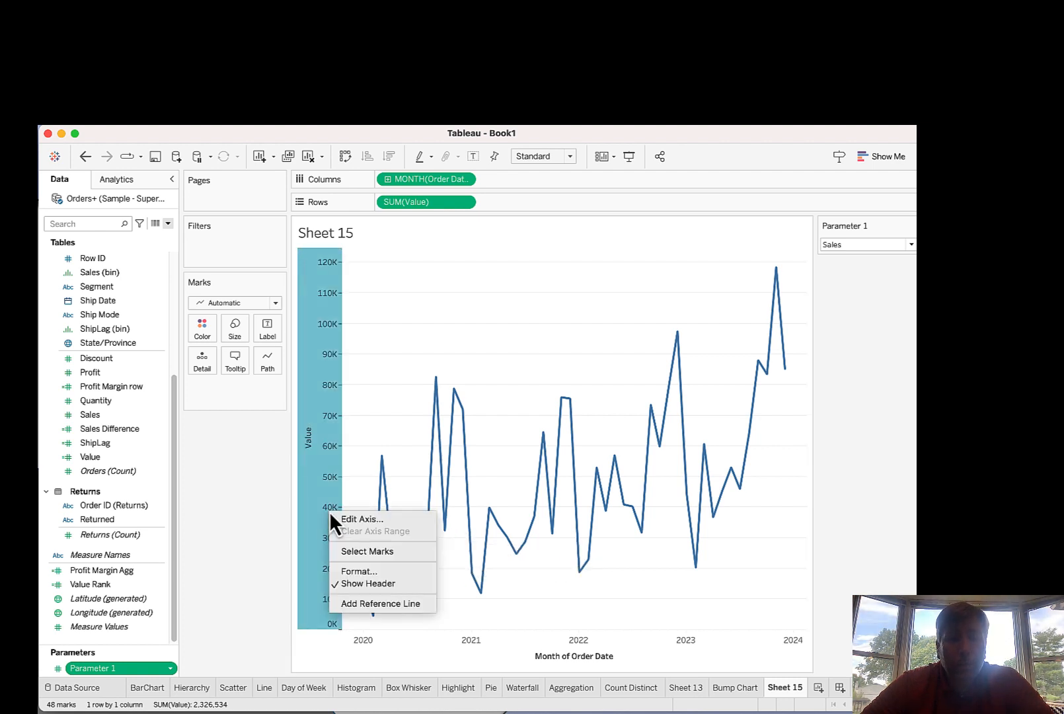
left_click(361, 604)
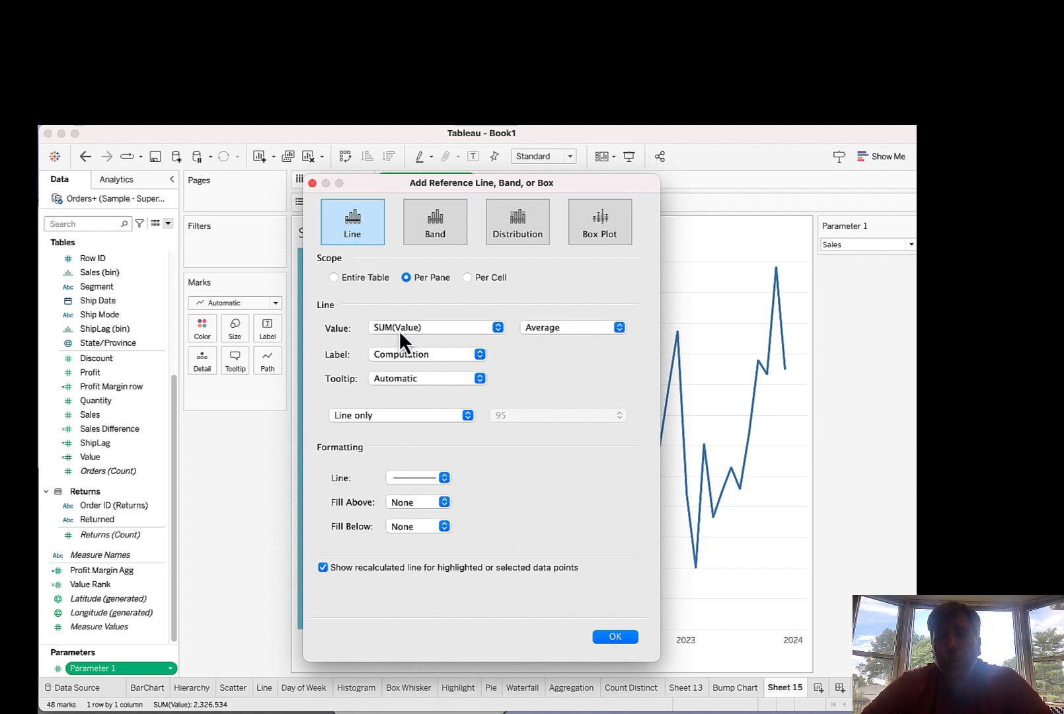
left_click(444, 478)
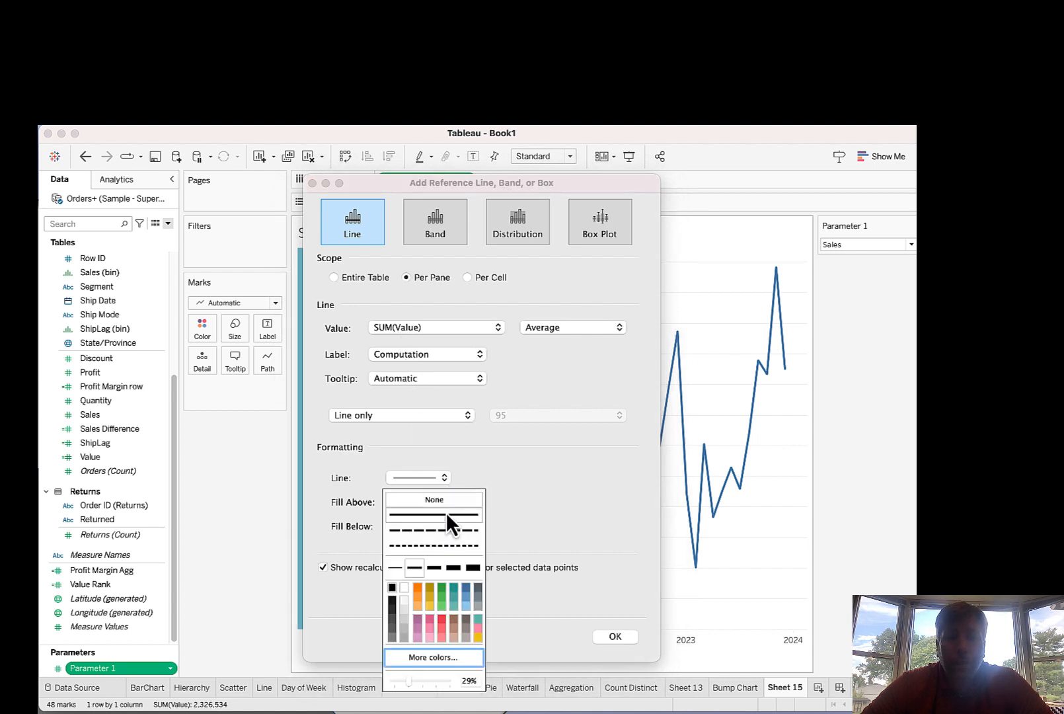
left_click(442, 624)
left_click(587, 489)
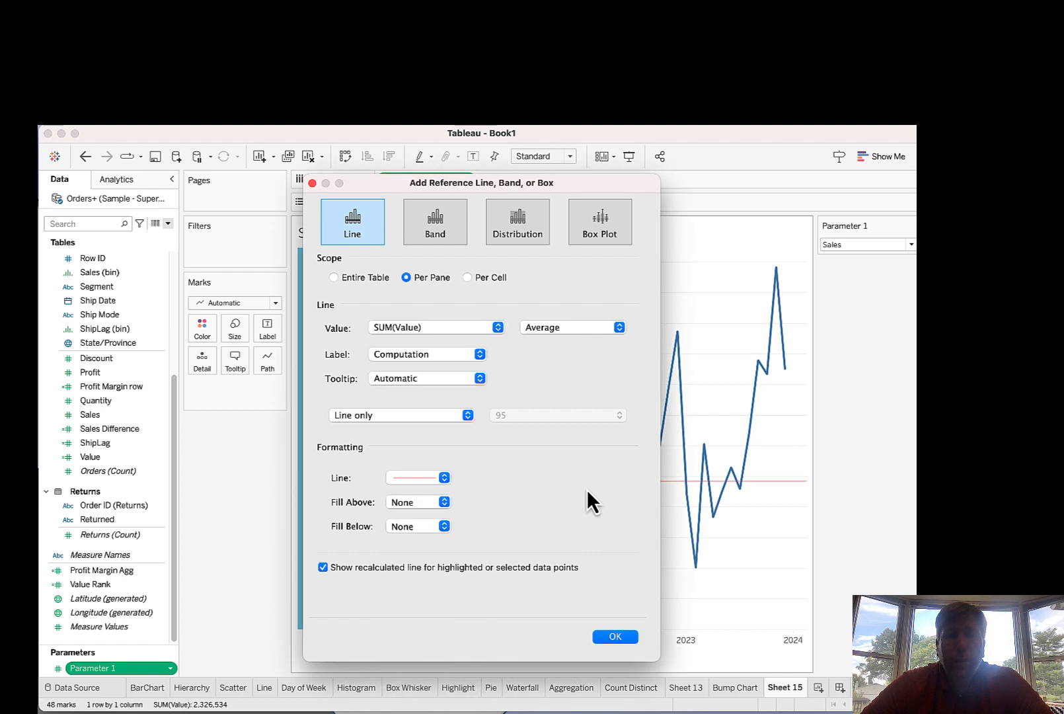
left_click(616, 636)
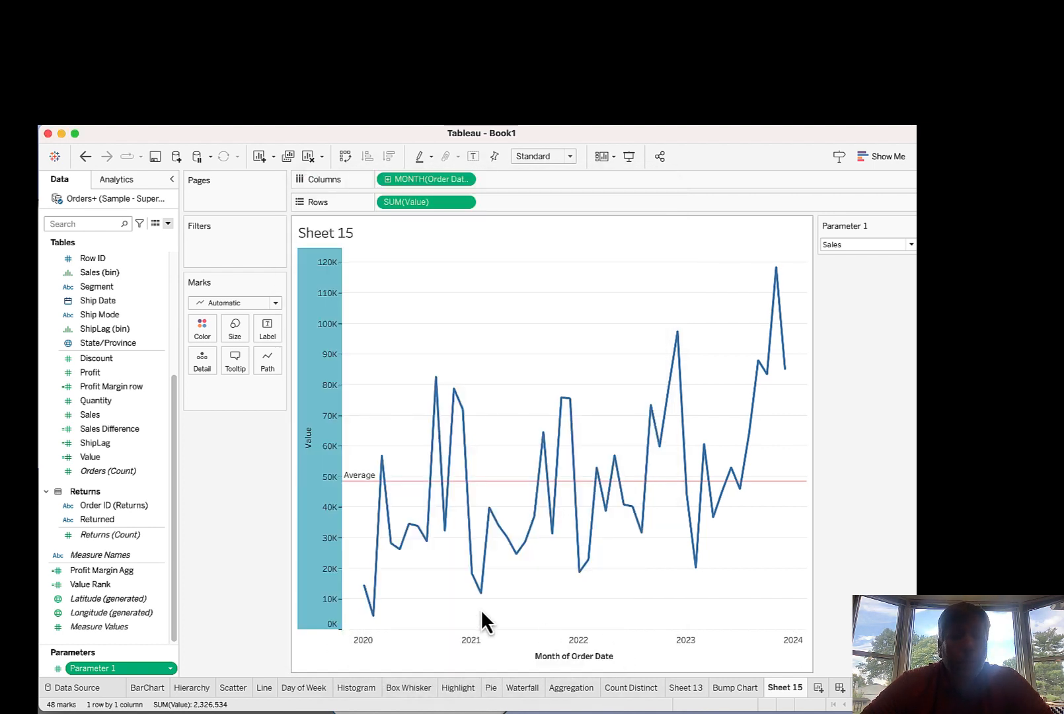
Step: Add a second reference to the Value axis as a per-pane distribution computed by Standard Deviation
right_click(319, 446)
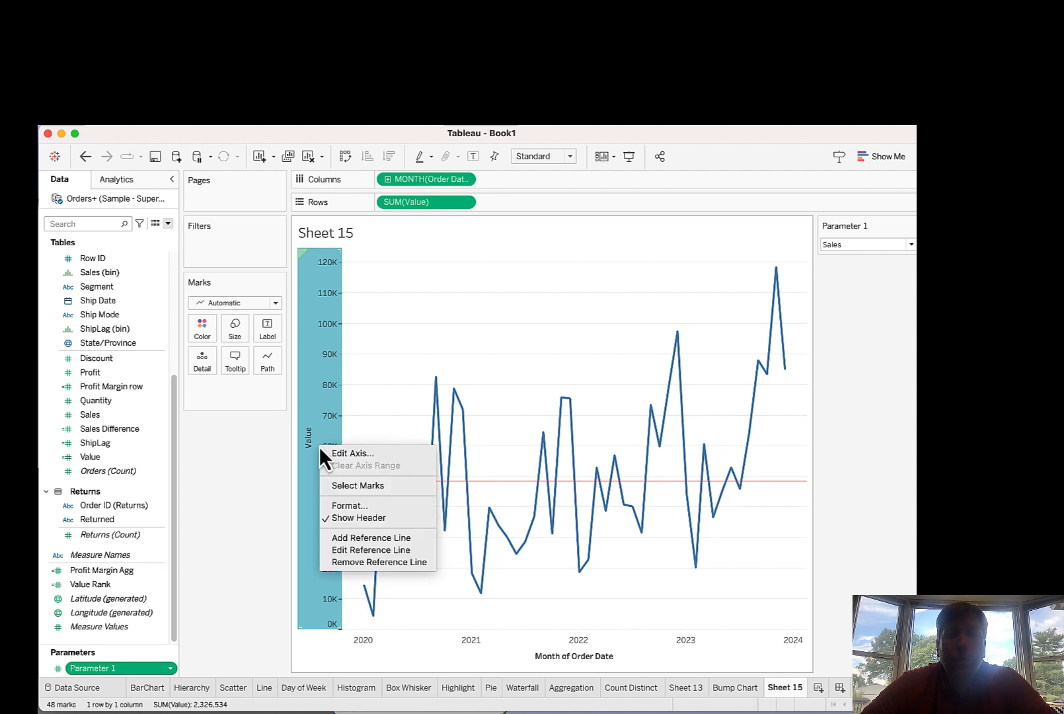
left_click(354, 541)
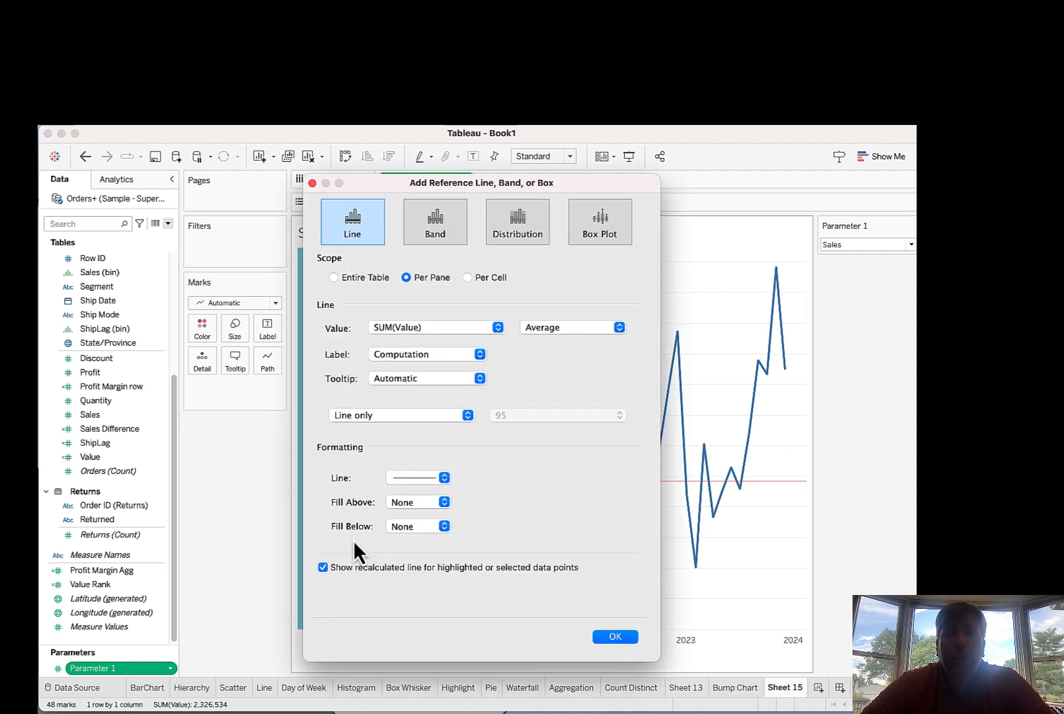
left_click(520, 222)
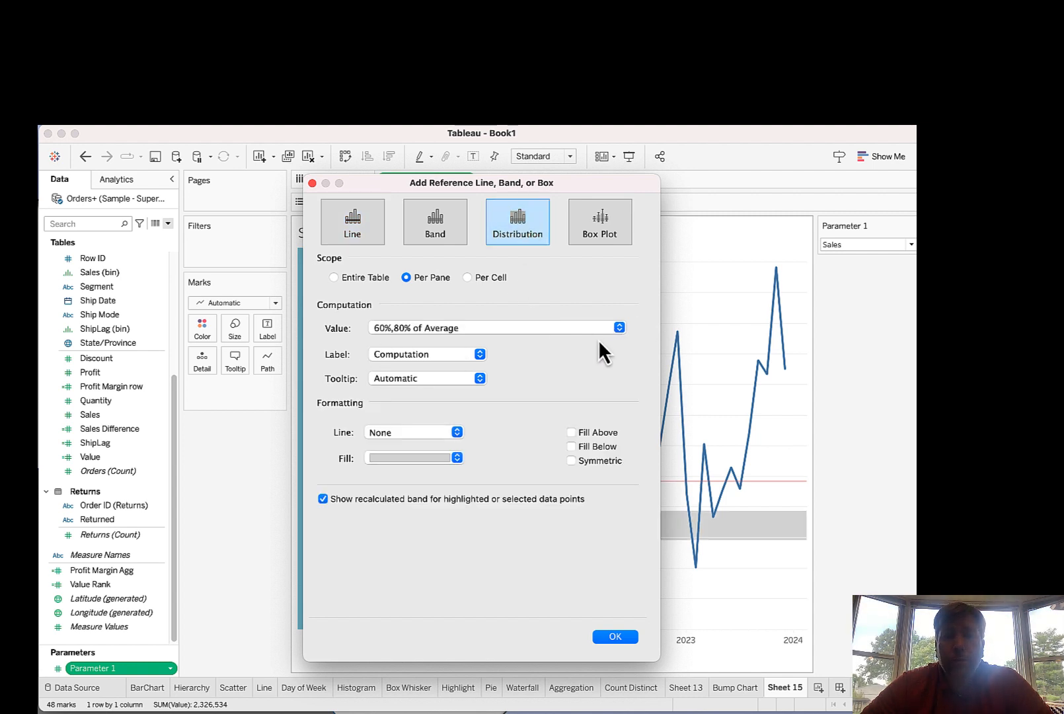
left_click(622, 328)
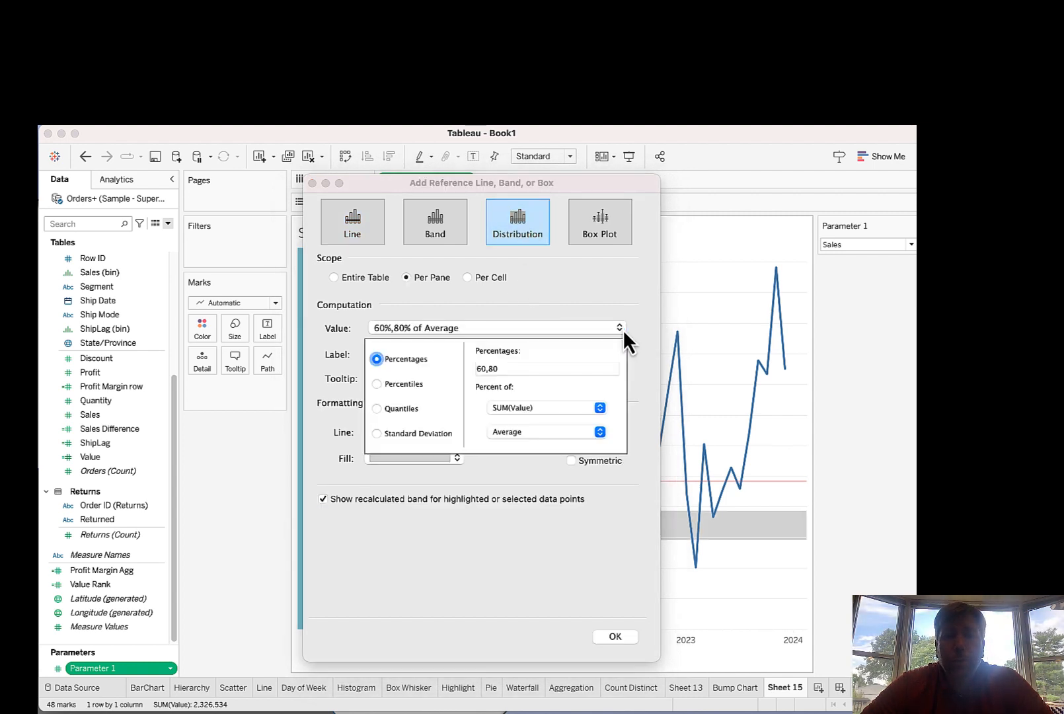
left_click(381, 437)
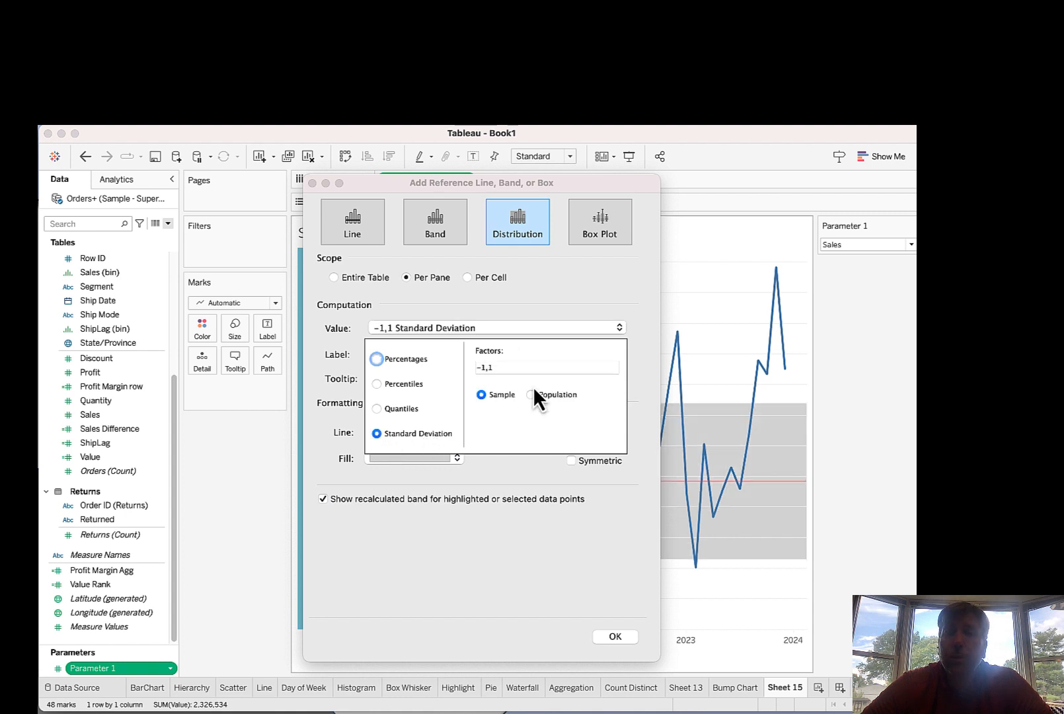
Step: Set the distribution band's standard deviation factors to -2,2
left_click(485, 368)
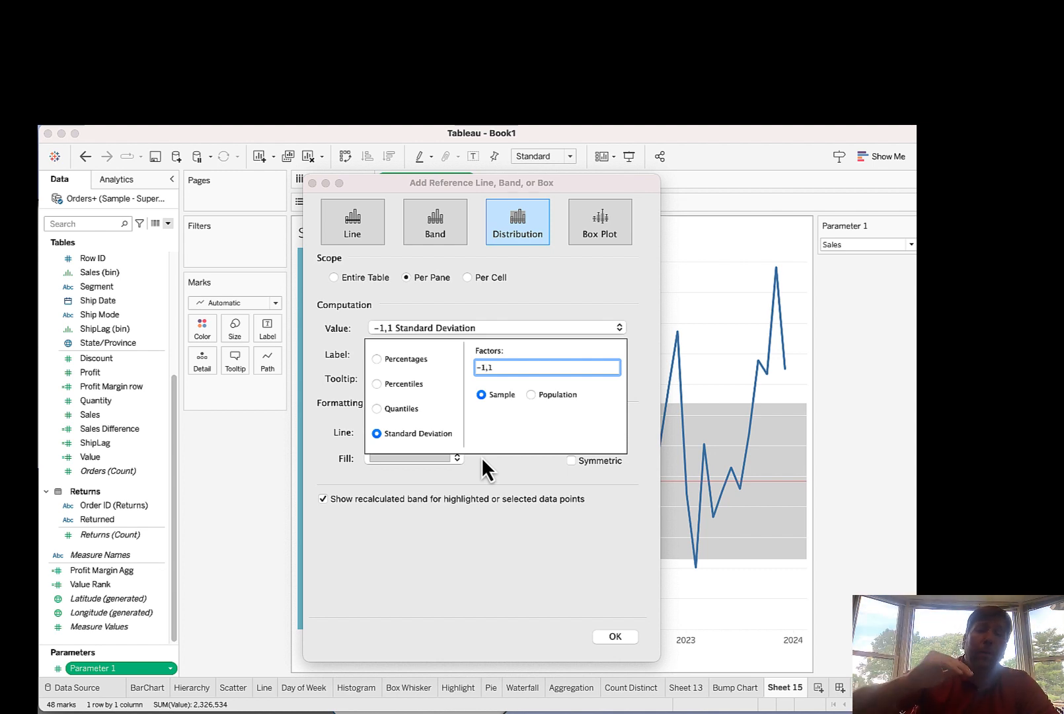
key("BackSpace")
type("2")
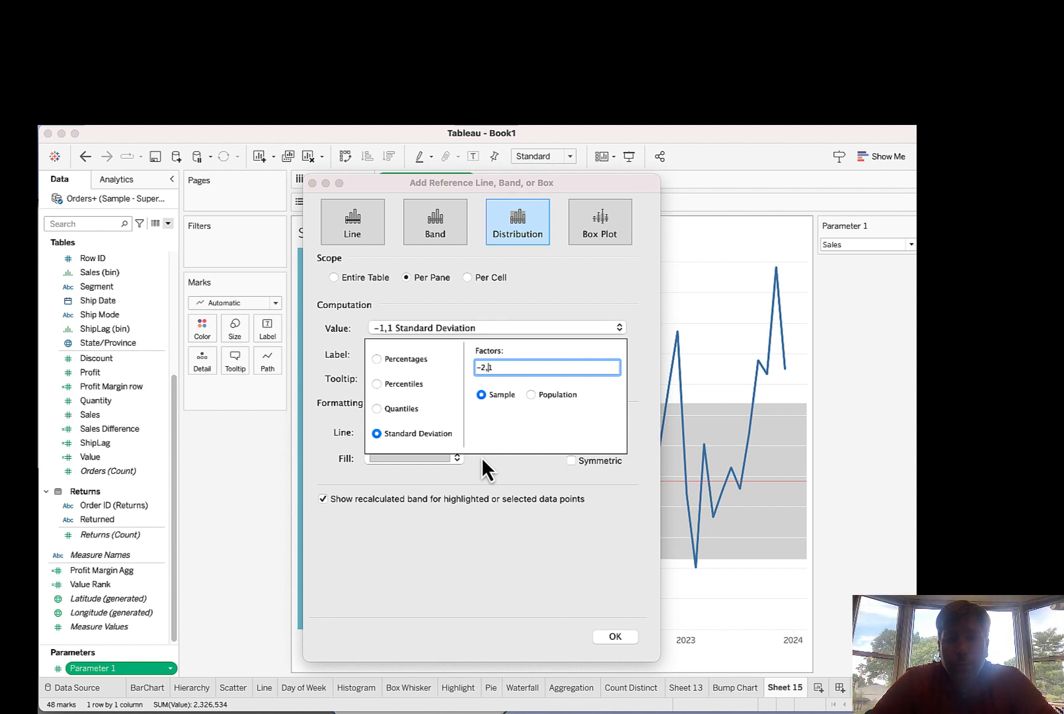
key("Delete")
type("2")
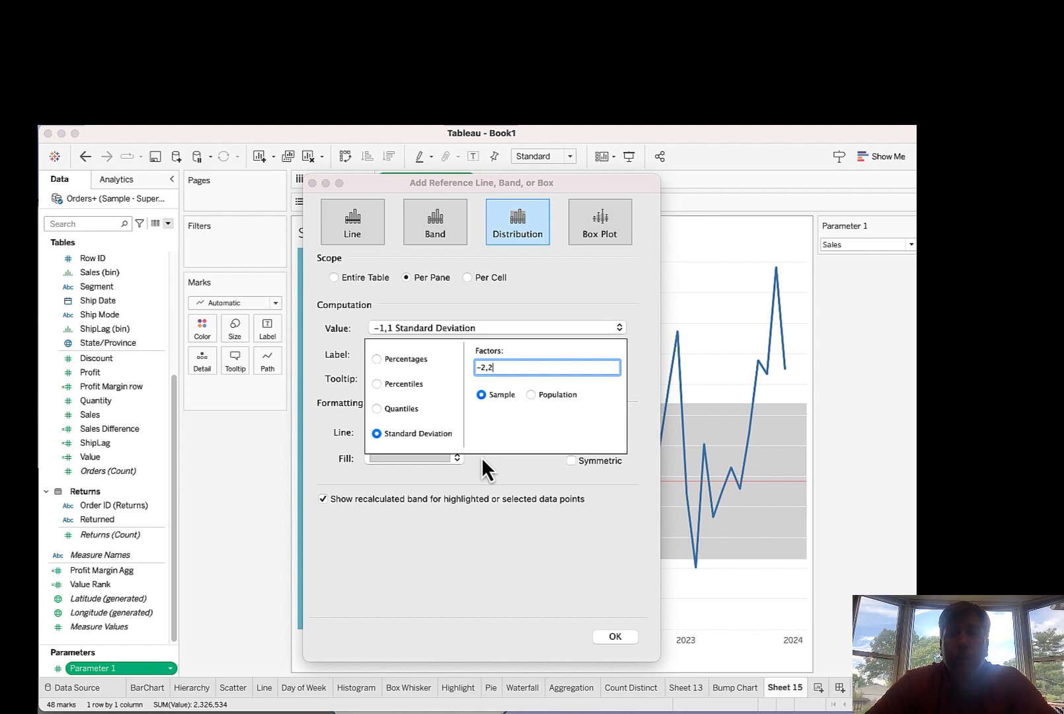
left_click(520, 473)
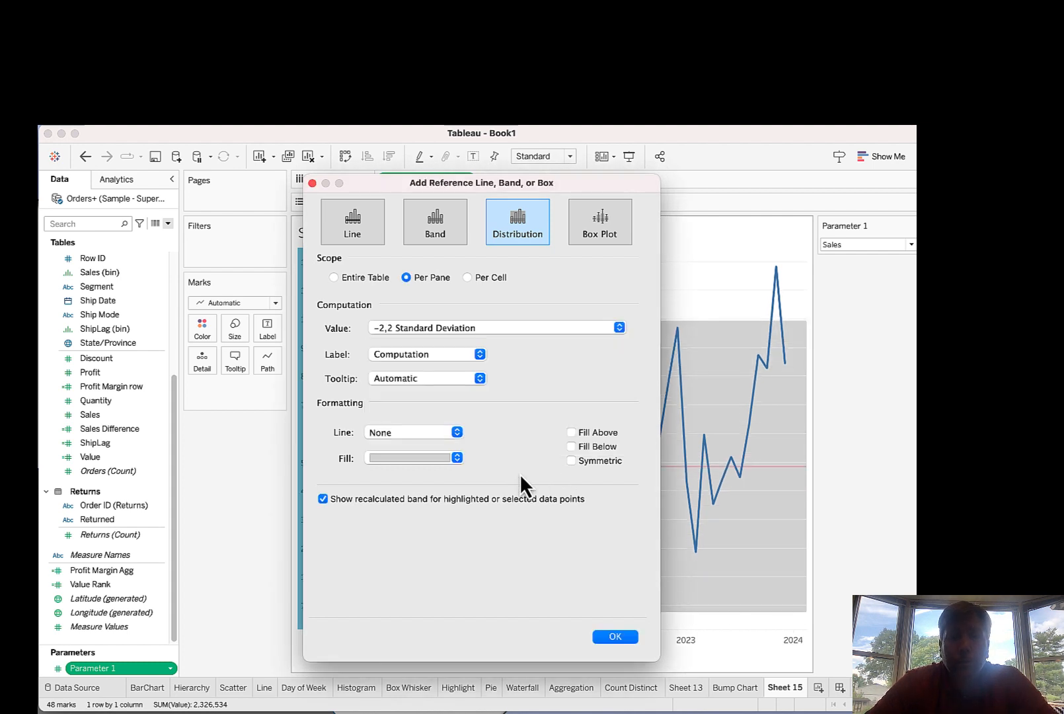
Step: Fill the standard deviation band with light blue and apply the distribution to the chart
left_click(454, 460)
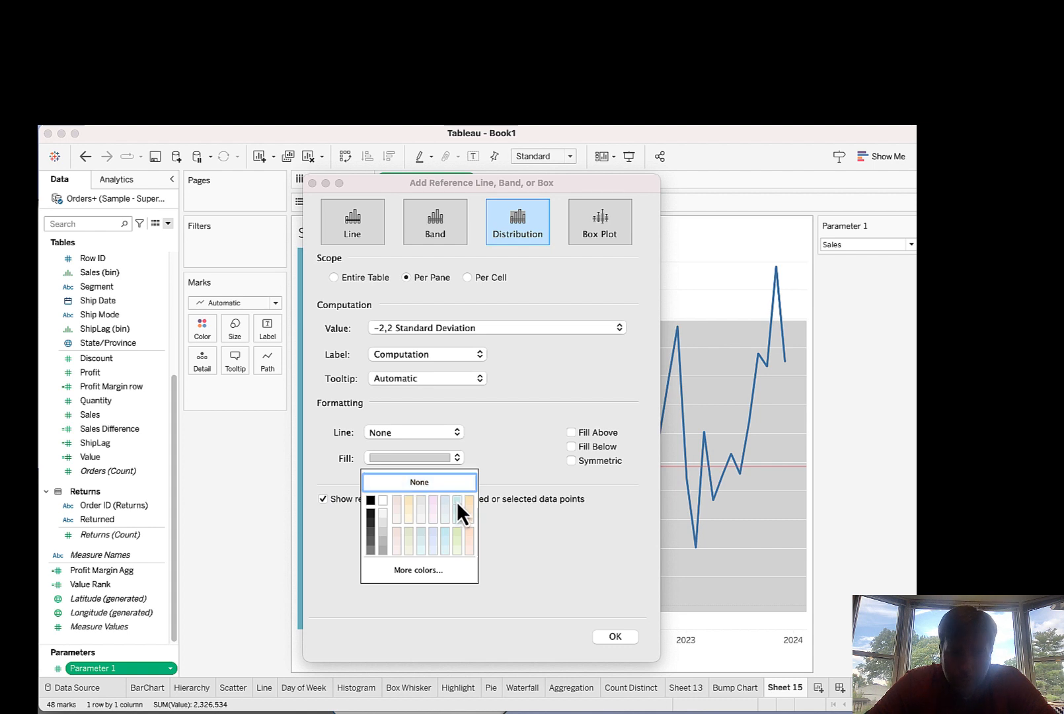
left_click(446, 541)
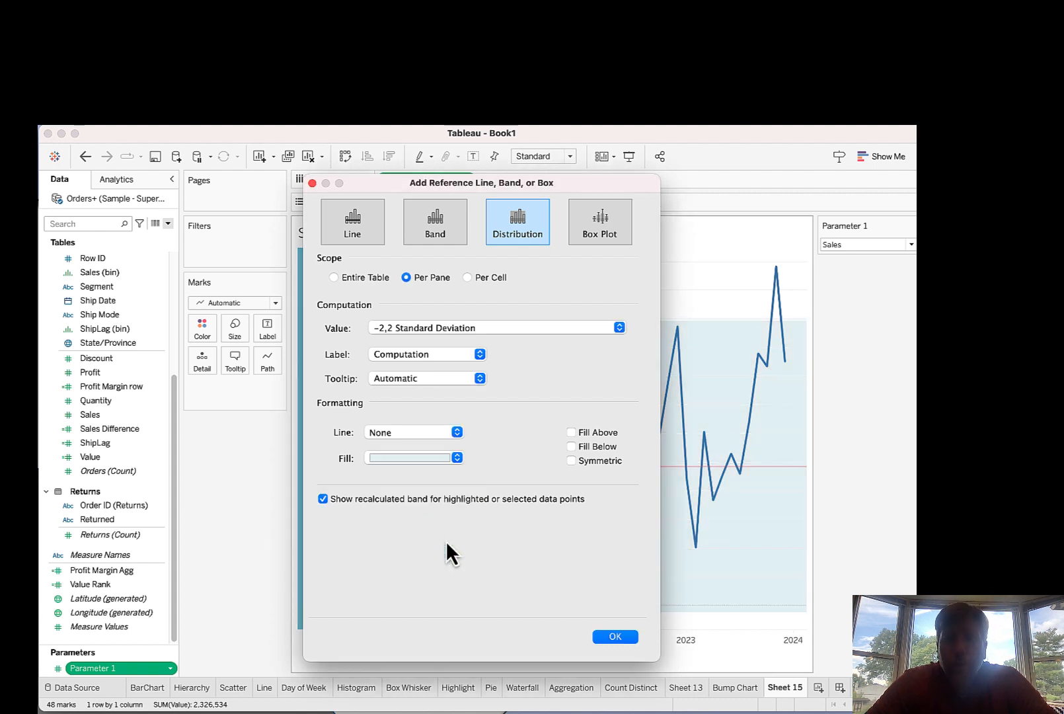
left_click(621, 636)
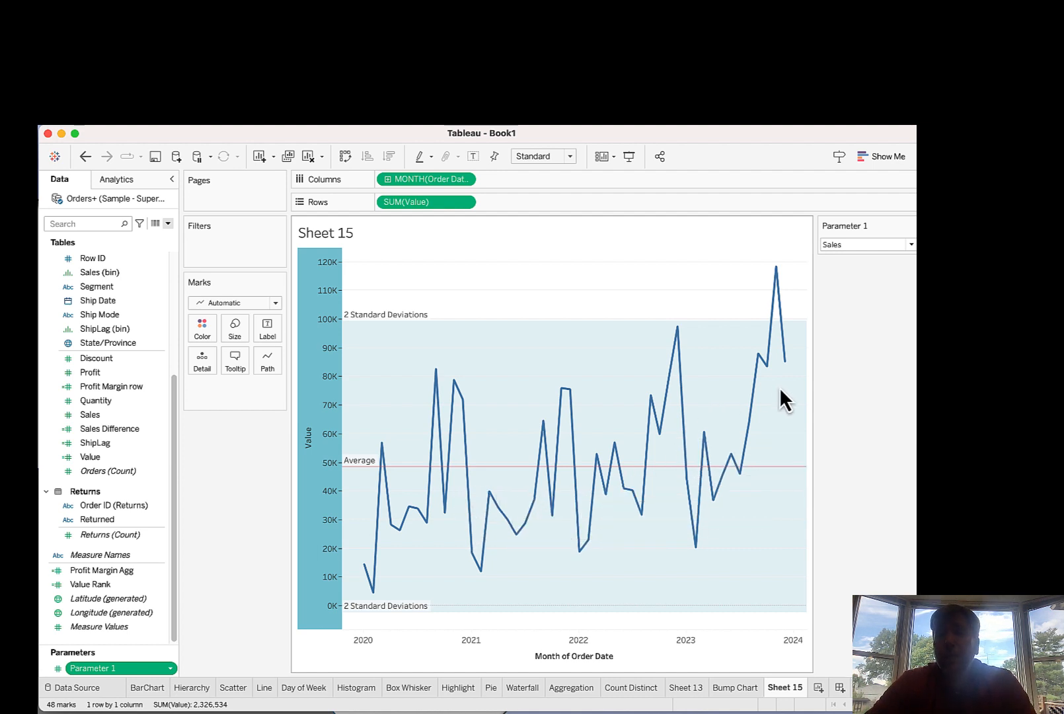
Step: Inspect the late 2023 peak against the band, and switch Parameter 1 to Profit, followed by Discount
mouse_move(778, 356)
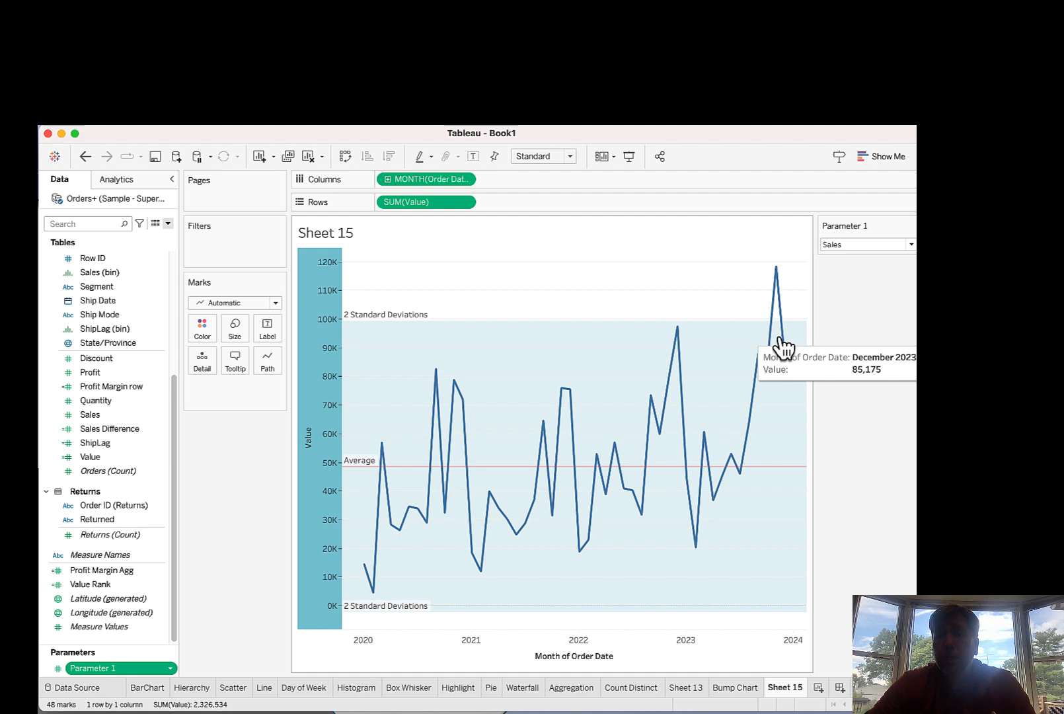
mouse_move(777, 267)
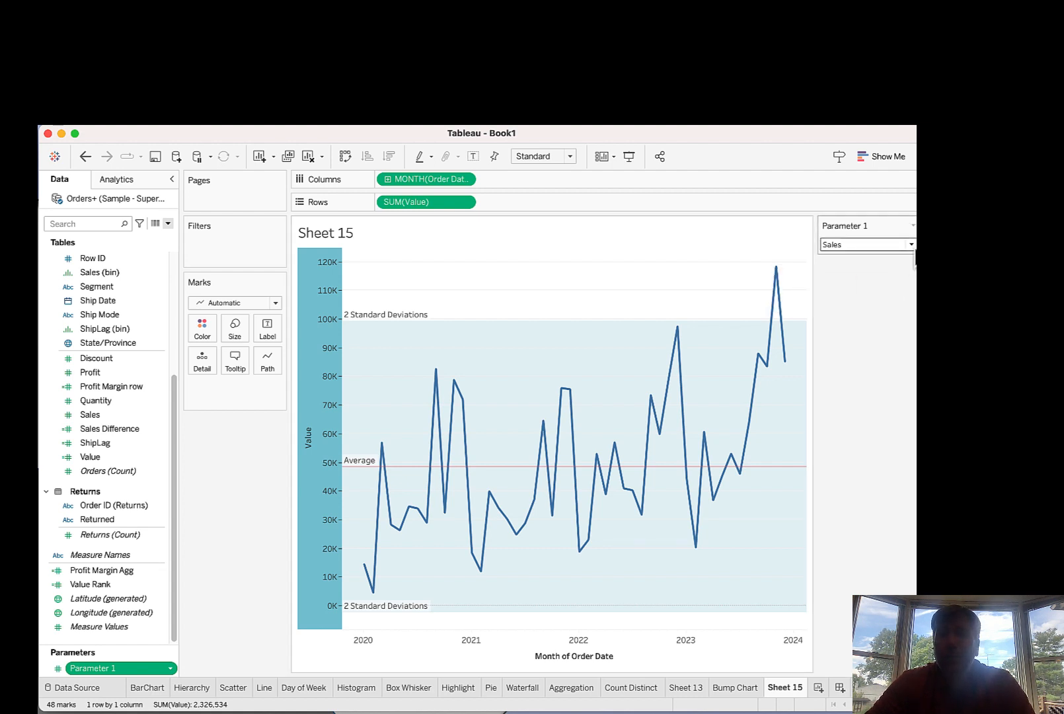
left_click(911, 244)
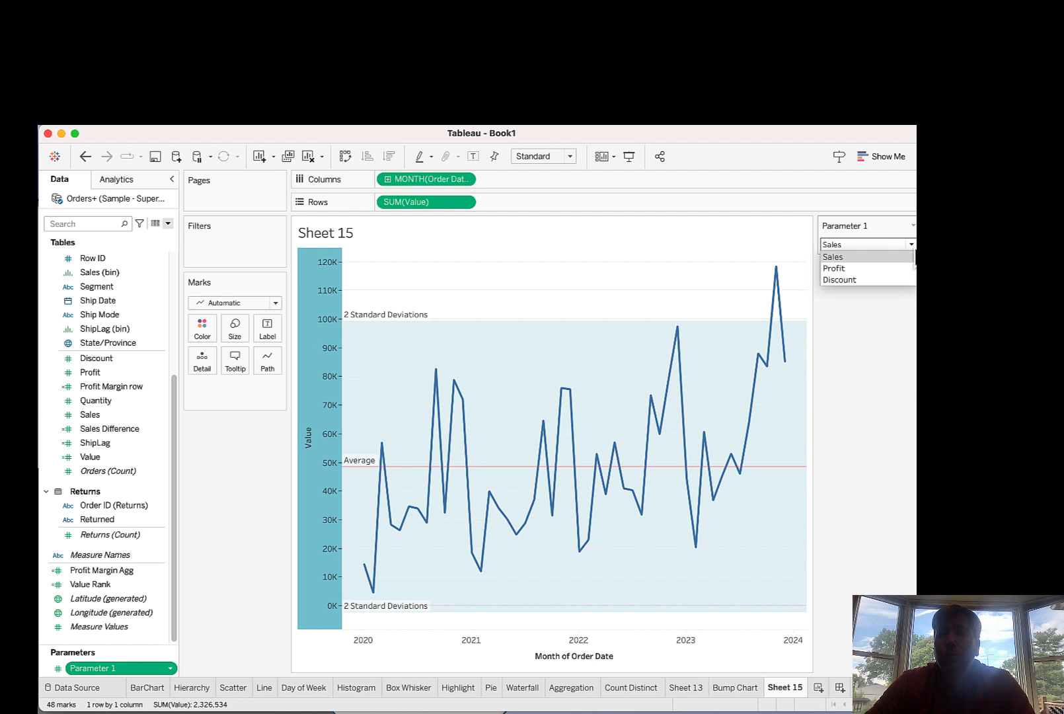
left_click(886, 270)
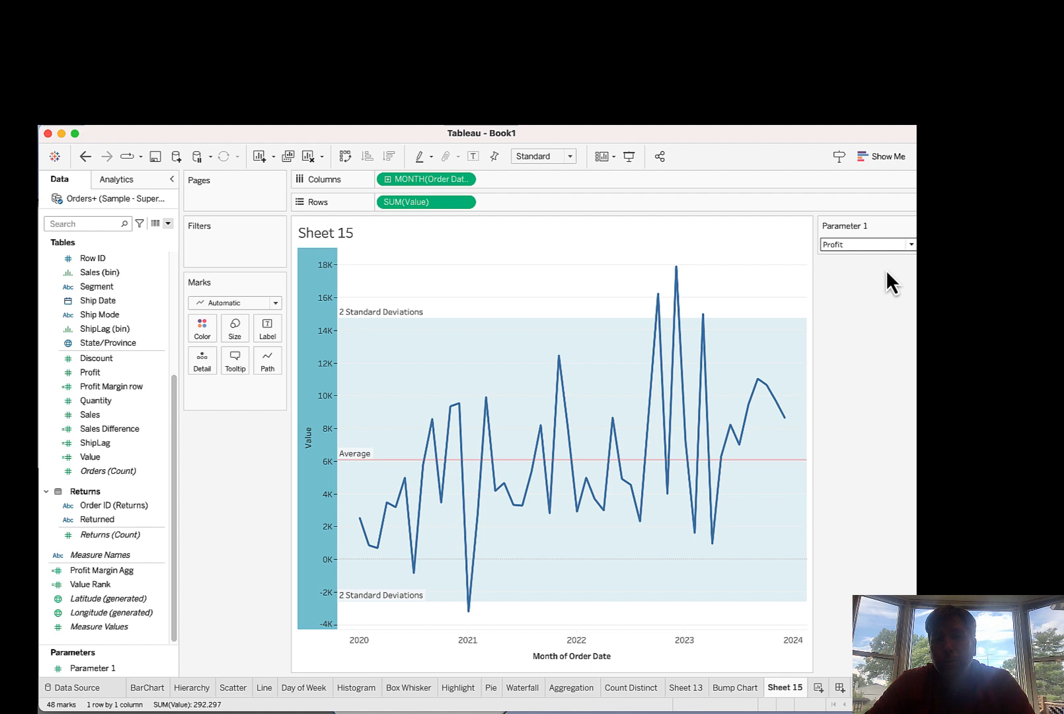
left_click(911, 244)
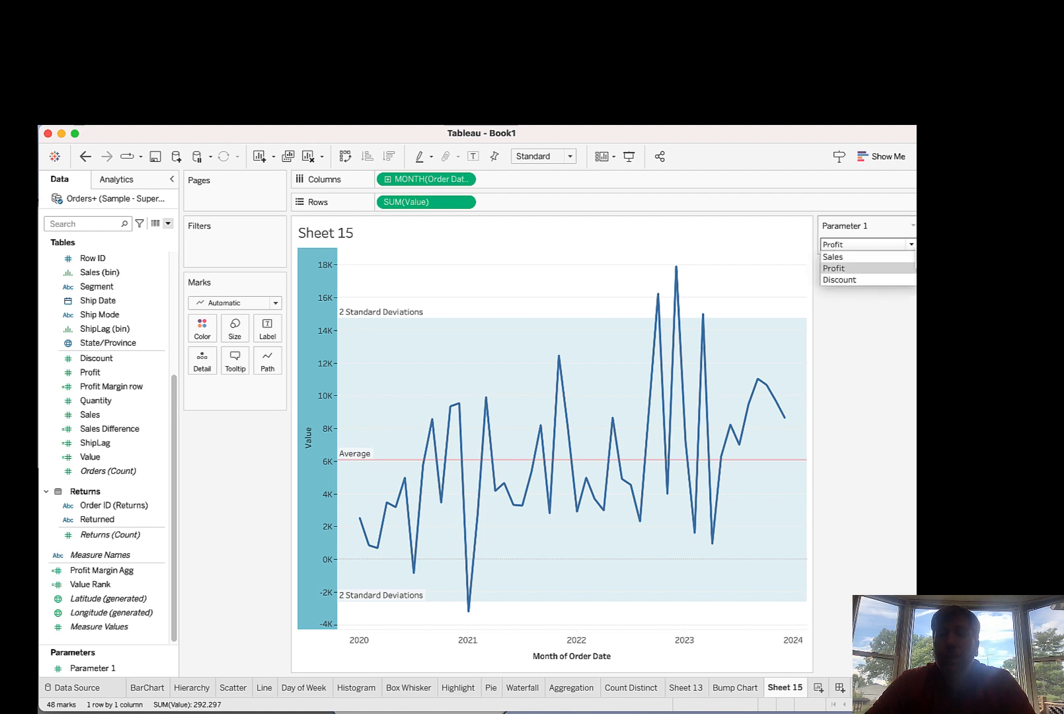
left_click(887, 279)
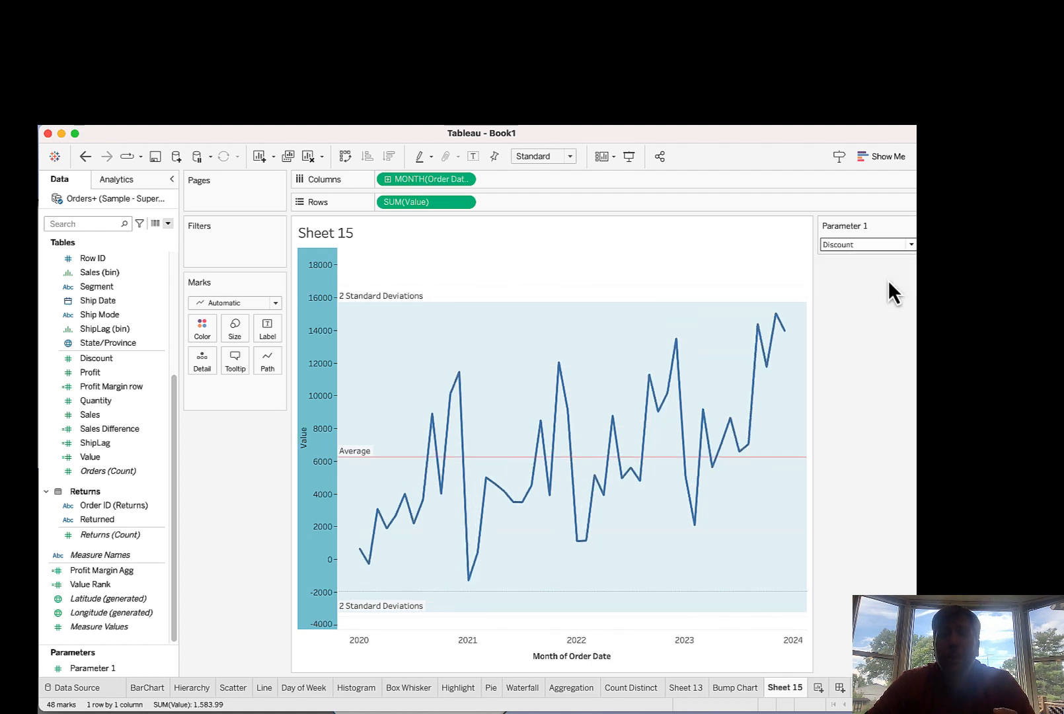